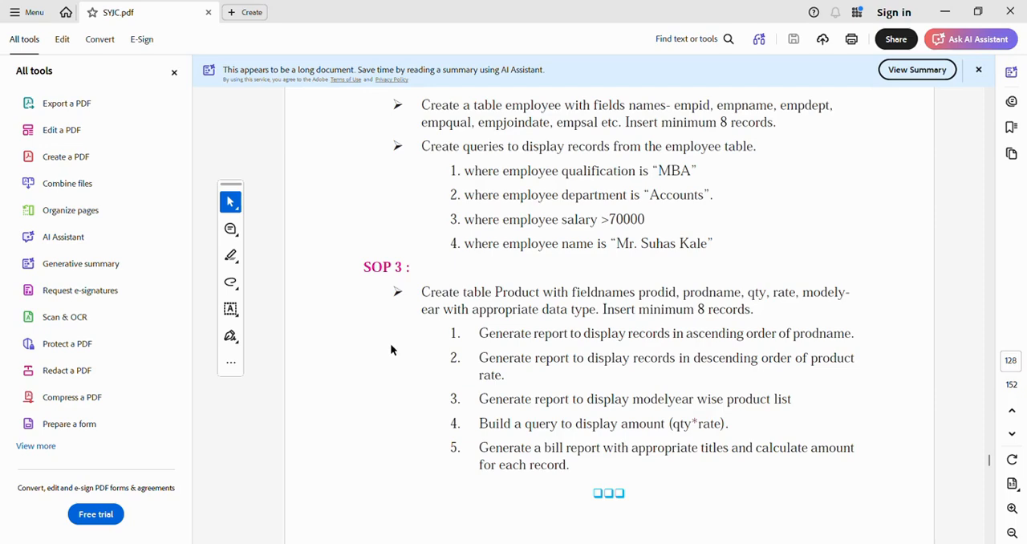
- Open LibreOffice Base and create a new registered HSQLDB embedded database saved as SOP3 in the LibreBase folder
{"action": "key", "text": "super"}
{"action": "type", "text": "li"}
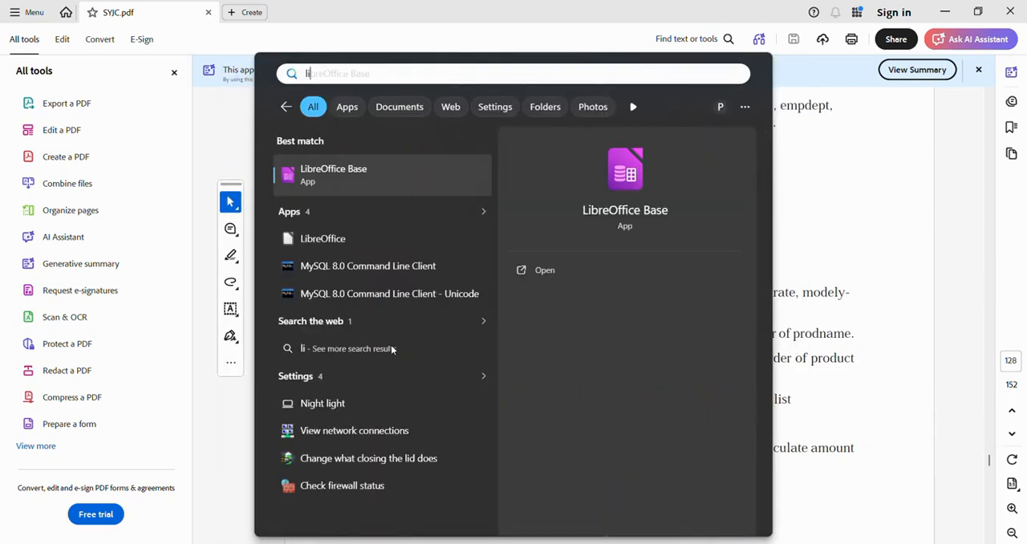
{"action": "key", "text": "Return"}
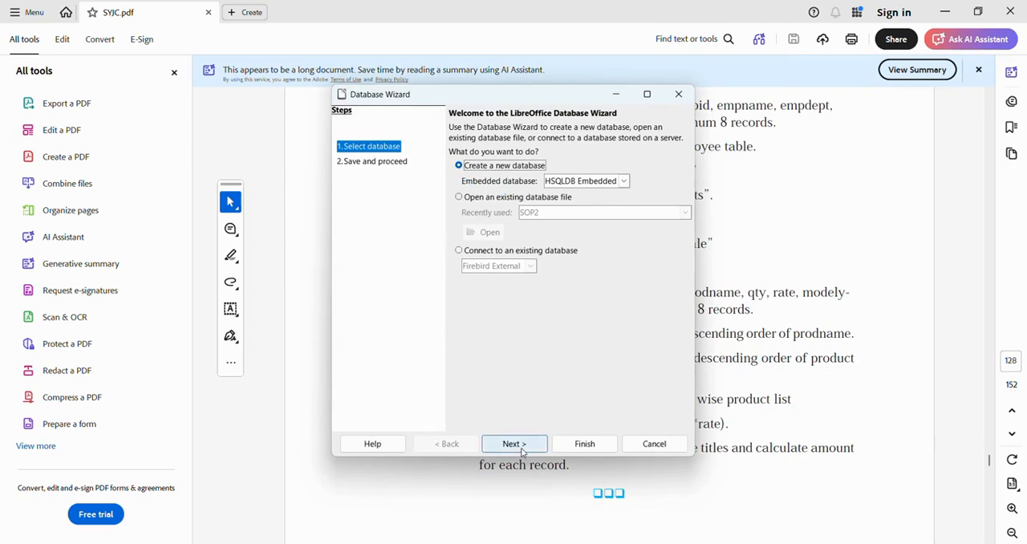
{"action": "left_click", "coordinate": [523, 450]}
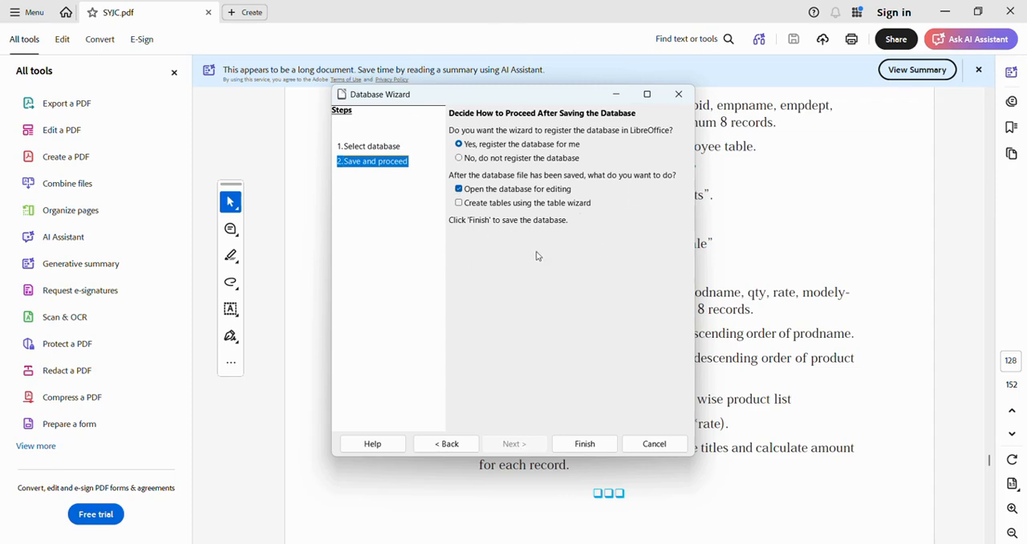
{"action": "left_click", "coordinate": [576, 449]}
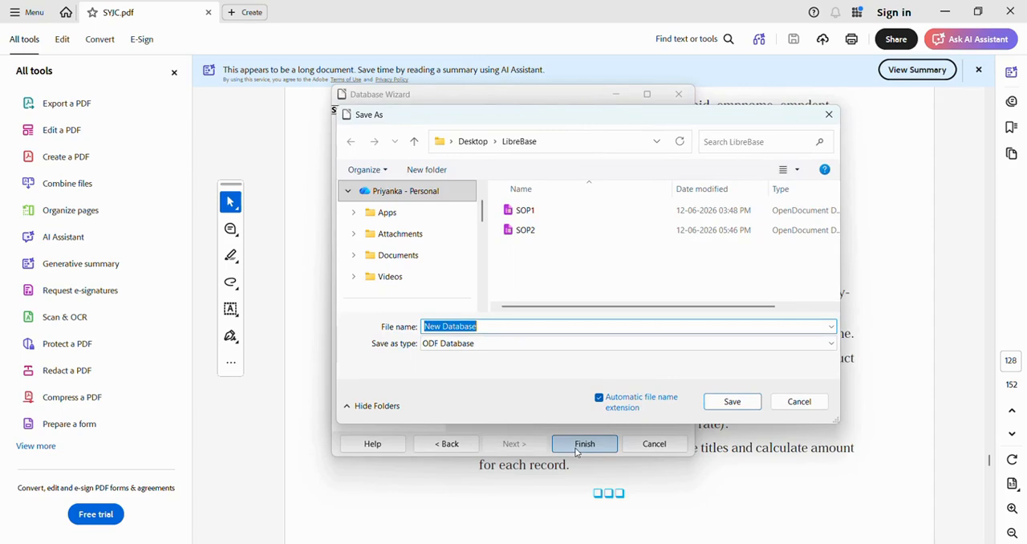
{"action": "type", "text": "SOP3"}
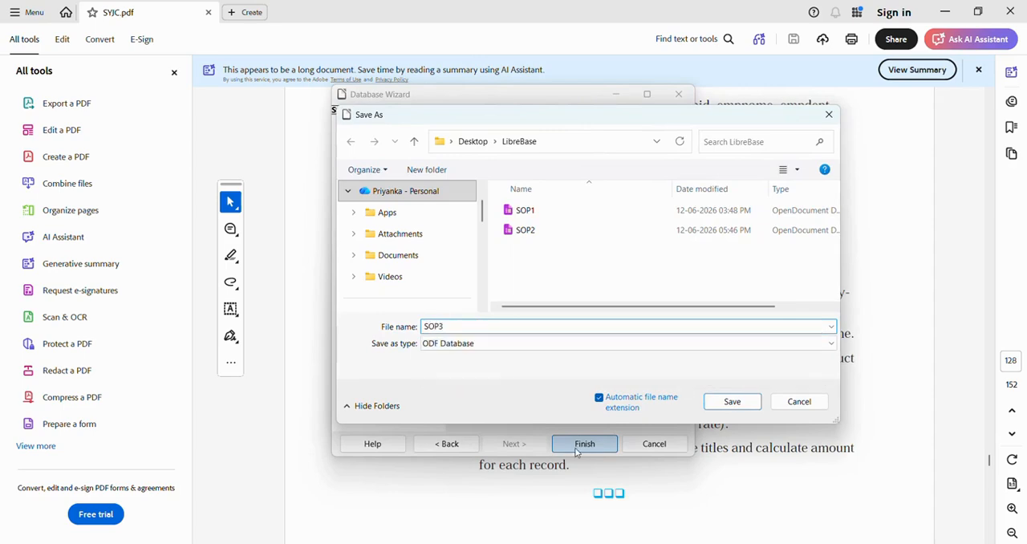
{"action": "key", "text": "Return"}
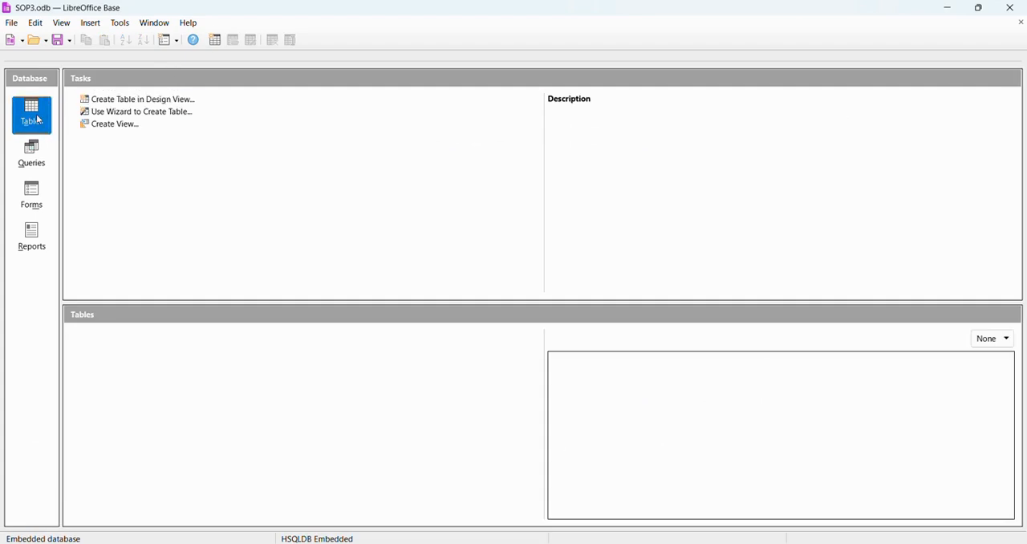
- Start a new table in design view and add a first field Proid of type Number [ NUMERIC ]
{"action": "left_click", "coordinate": [149, 99]}
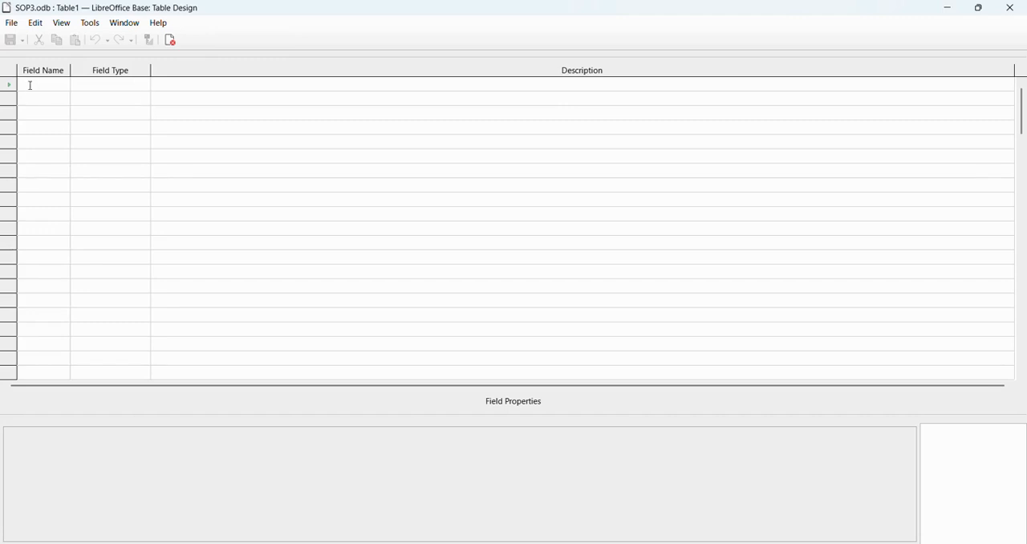
{"action": "type", "text": "Pr"}
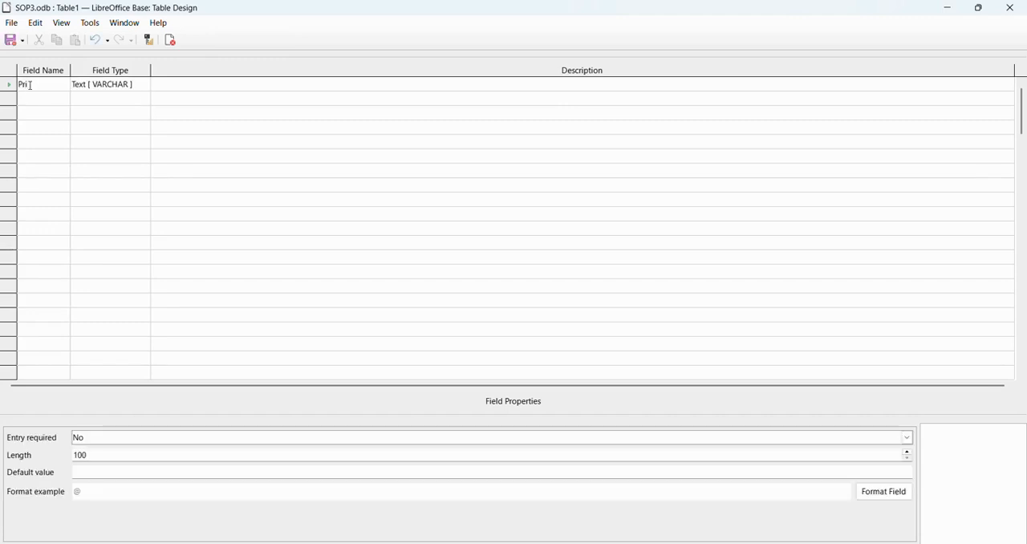
{"action": "type", "text": "oid"}
{"action": "left_click", "coordinate": [117, 89]}
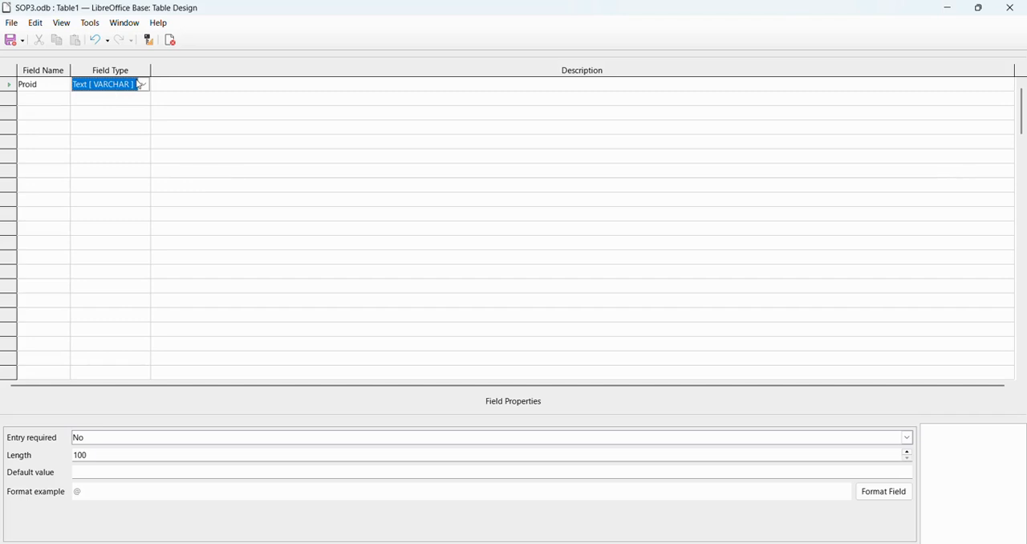
{"action": "left_click", "coordinate": [142, 85]}
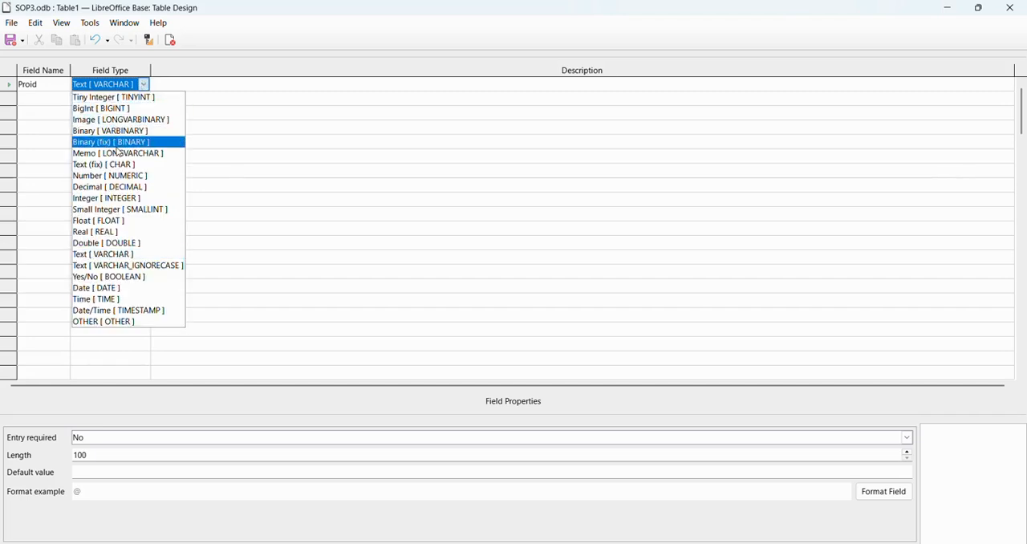
{"action": "key", "text": "Down"}
{"action": "key", "text": "Down"}
{"action": "key", "text": "Down"}
{"action": "key", "text": "Return"}
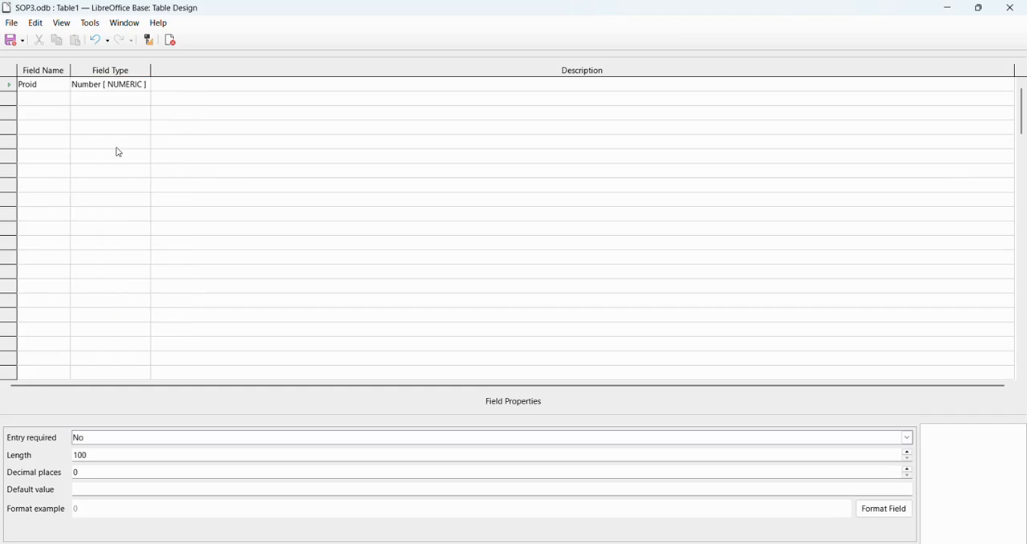
- Enter "Product ID" as the description of the Proid field
{"action": "key", "text": "Tab"}
{"action": "type", "text": "Product Id"}
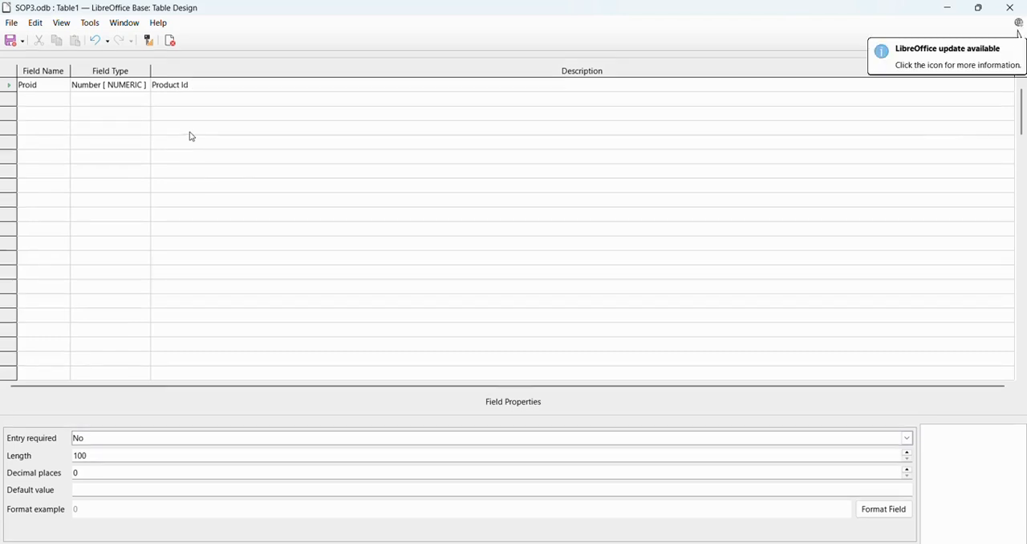
{"action": "key", "text": "BackSpace"}
{"action": "key", "text": "BackSpace"}
{"action": "key", "text": "BackSpace"}
{"action": "type", "text": "ID"}
- Make the Proid field the table's primary key
{"action": "left_click", "coordinate": [8, 88]}
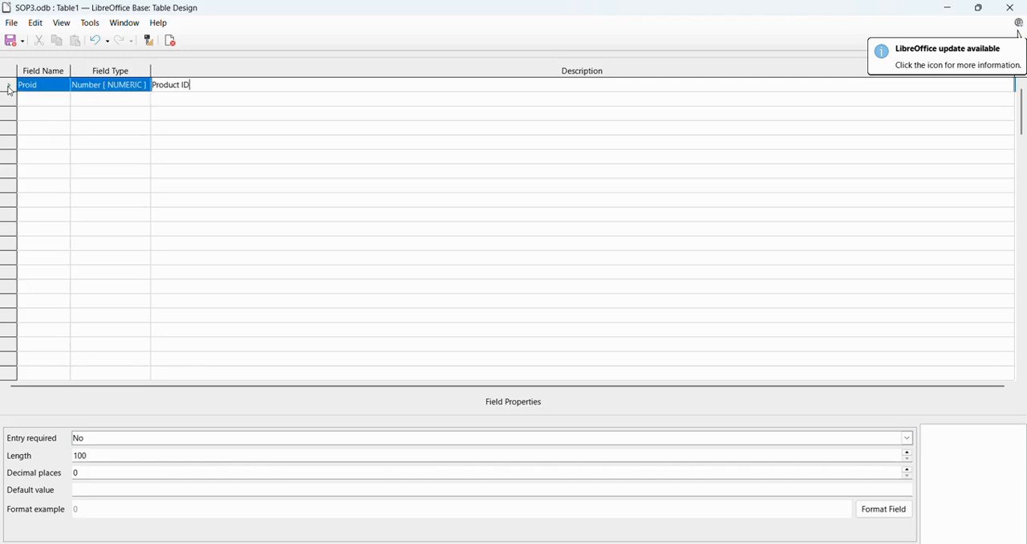
{"action": "right_click", "coordinate": [8, 88]}
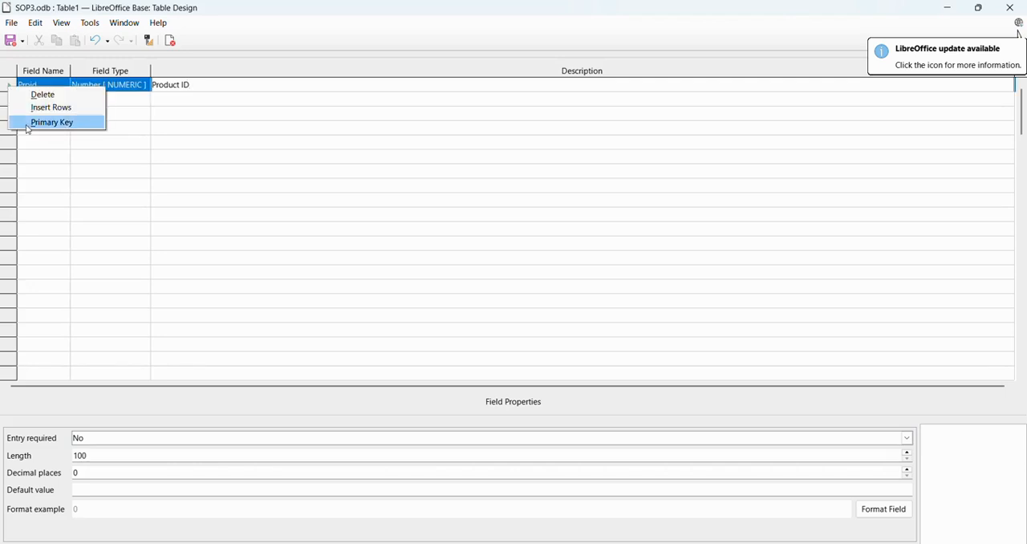
{"action": "left_click", "coordinate": [51, 122]}
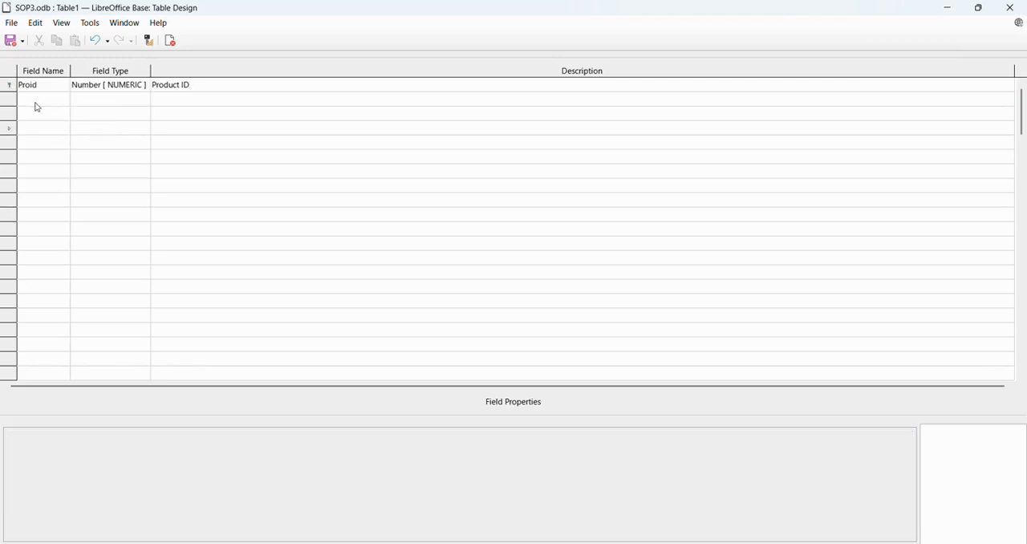
- Set the length of the Proid field to 10
{"action": "left_click", "coordinate": [42, 98]}
{"action": "left_click", "coordinate": [29, 85]}
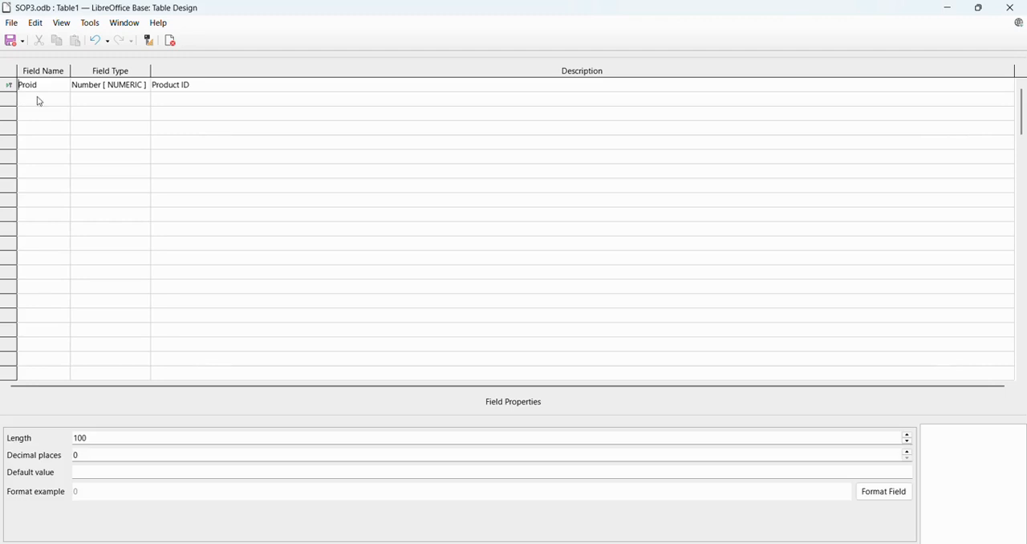
{"action": "left_click", "coordinate": [99, 438]}
{"action": "key", "text": "BackSpace"}
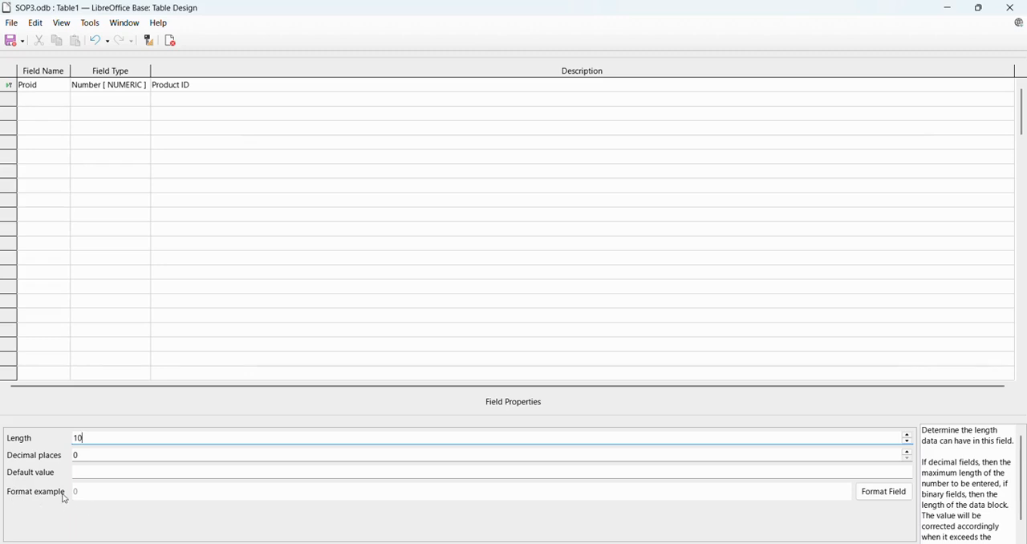
- Add a second field ProdName of type Text [ VARCHAR ] with the description "Product Name"
{"action": "left_click", "coordinate": [7, 99]}
{"action": "left_click", "coordinate": [33, 100]}
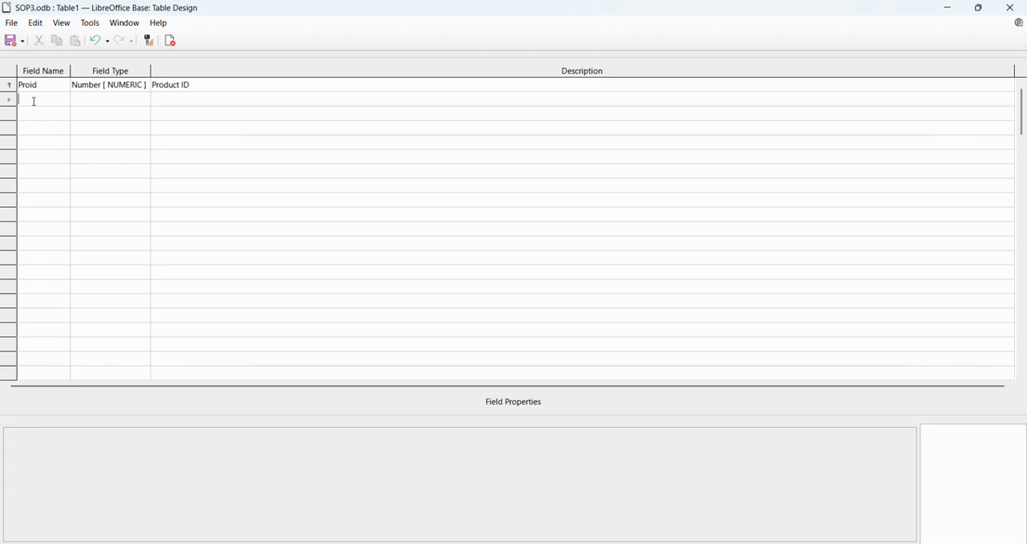
{"action": "type", "text": "Pro"}
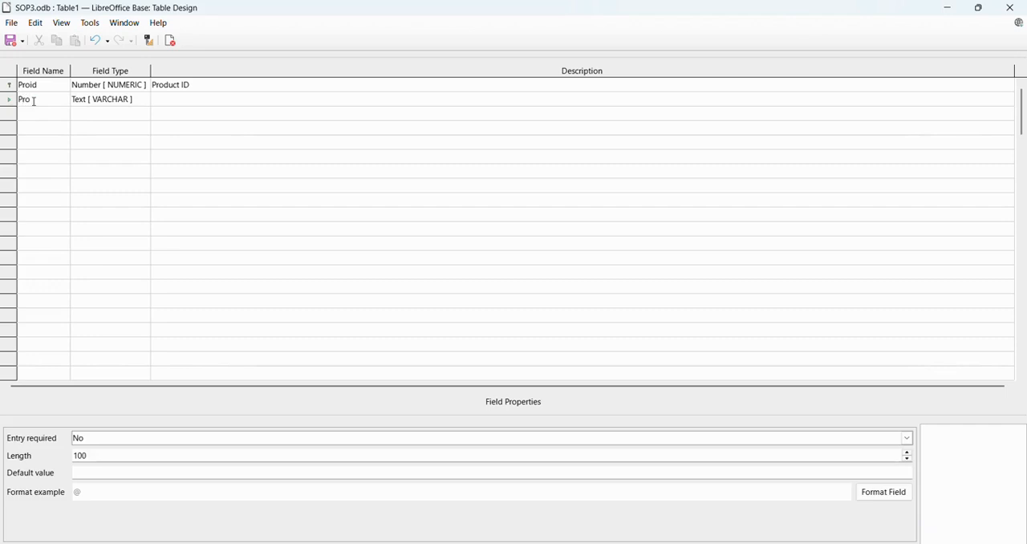
{"action": "type", "text": "dNa"}
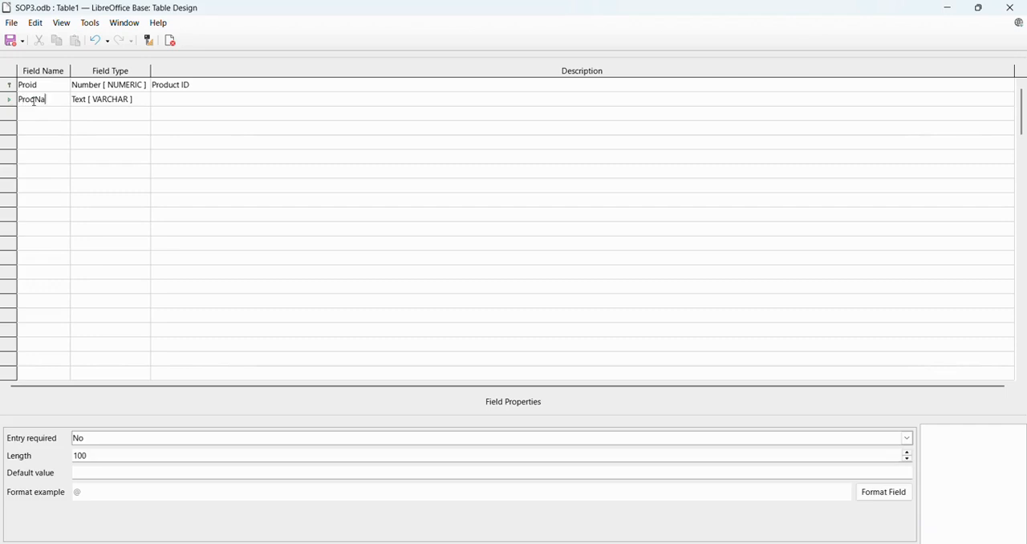
{"action": "type", "text": "me"}
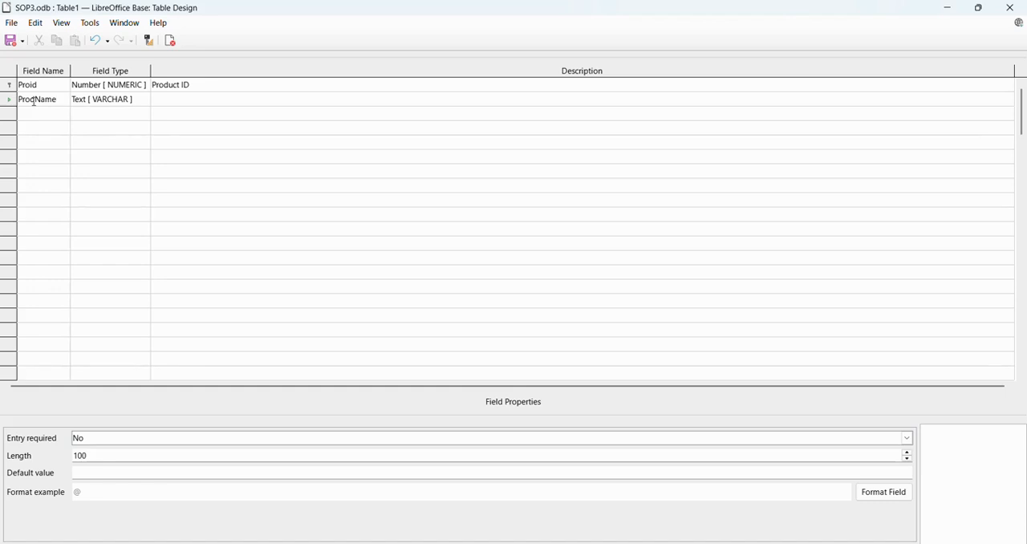
{"action": "left_click", "coordinate": [161, 104]}
{"action": "type", "text": "Product Name"}
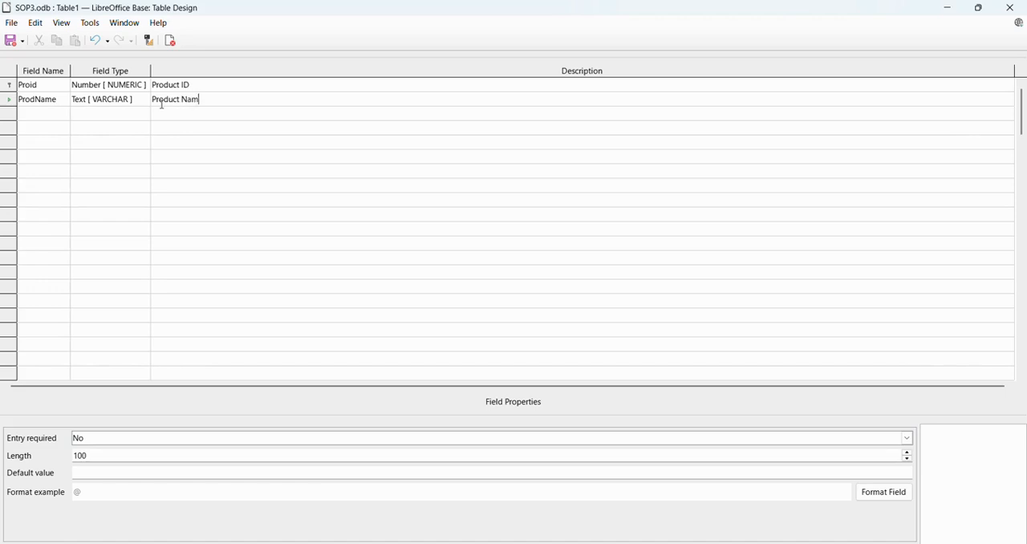
- Make entry required for the ProdName field and set its length to 10
{"action": "left_click", "coordinate": [124, 440]}
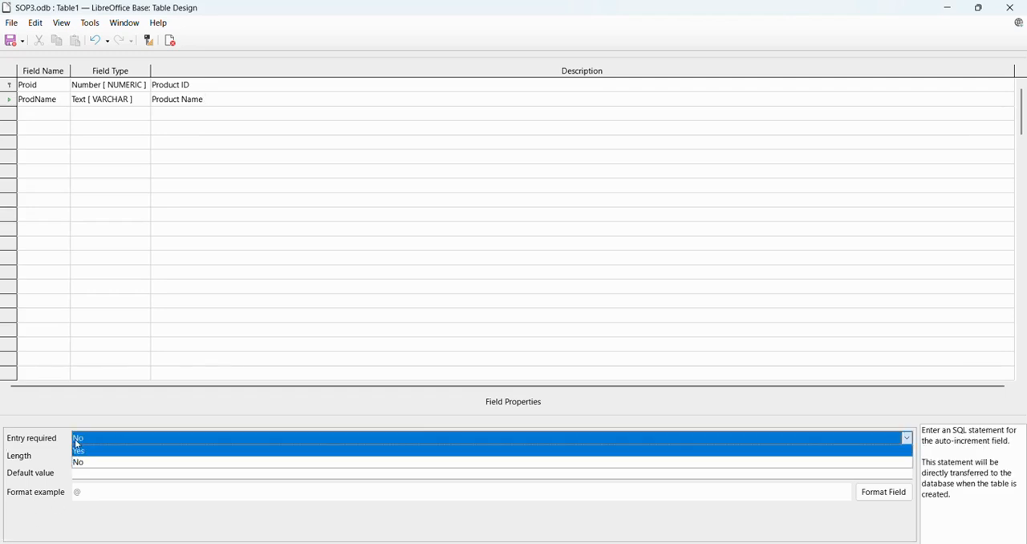
{"action": "left_click", "coordinate": [95, 452]}
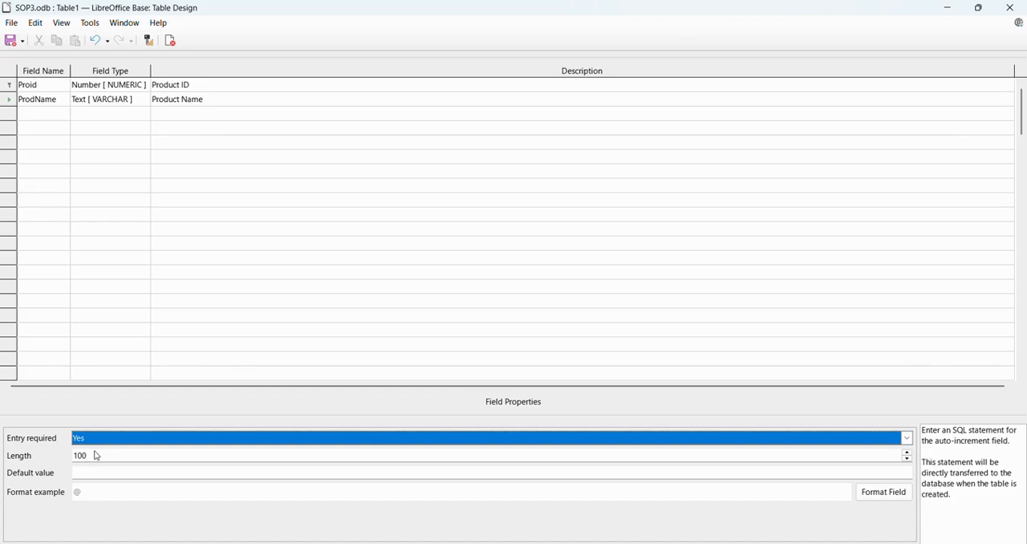
{"action": "left_click", "coordinate": [92, 455]}
{"action": "key", "text": "BackSpace"}
{"action": "key", "text": "BackSpace"}
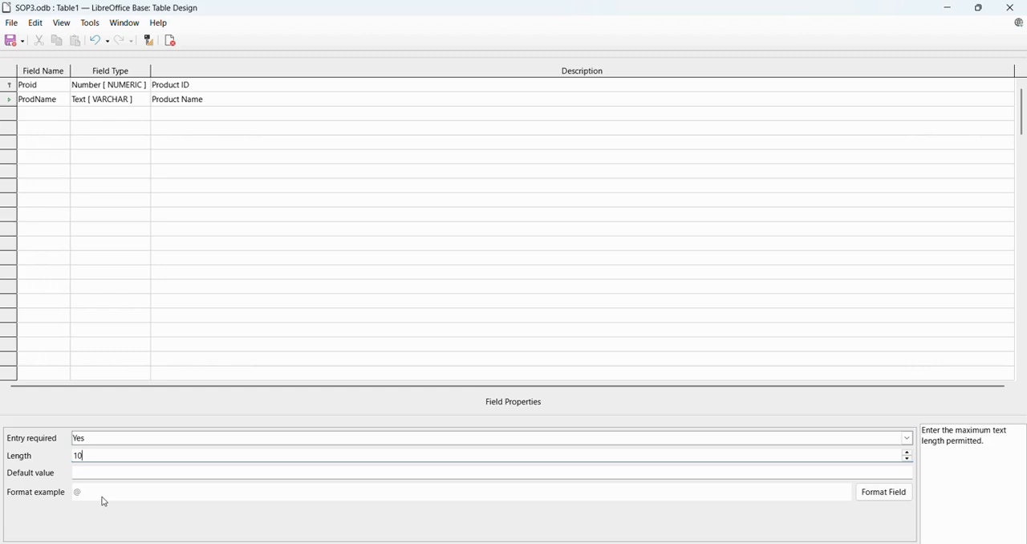
- Add a third field ProQty of type Number [ NUMERIC ] with the description "Product Quantity"
{"action": "left_click", "coordinate": [48, 114]}
{"action": "type", "text": "Pro"}
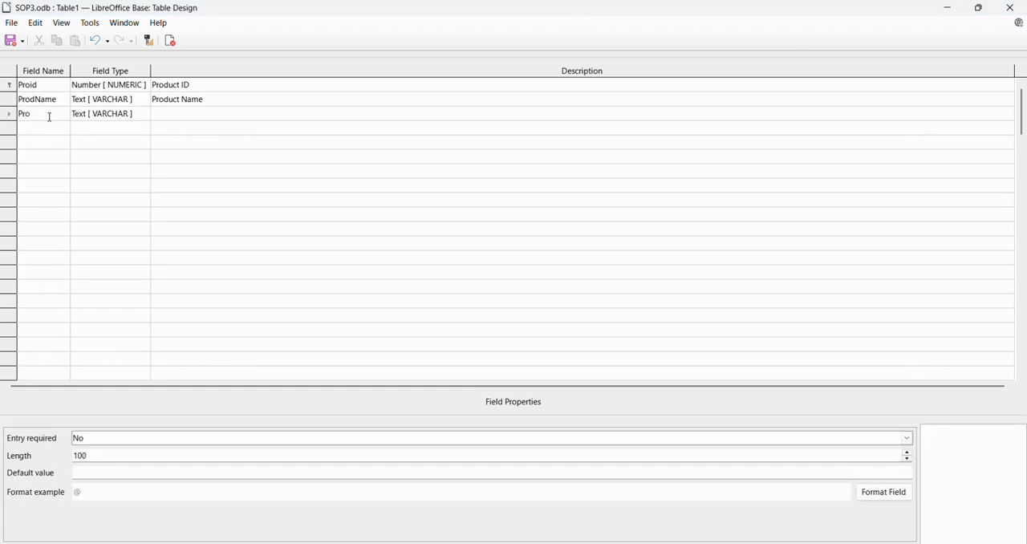
{"action": "type", "text": "Qty"}
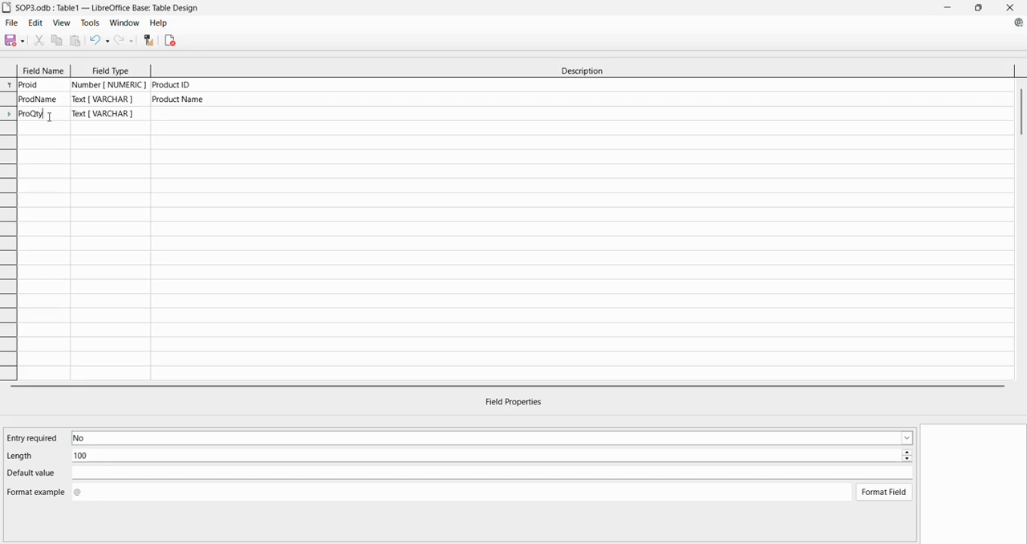
{"action": "key", "text": "Tab"}
{"action": "key", "text": "n"}
{"action": "key", "text": "Tab"}
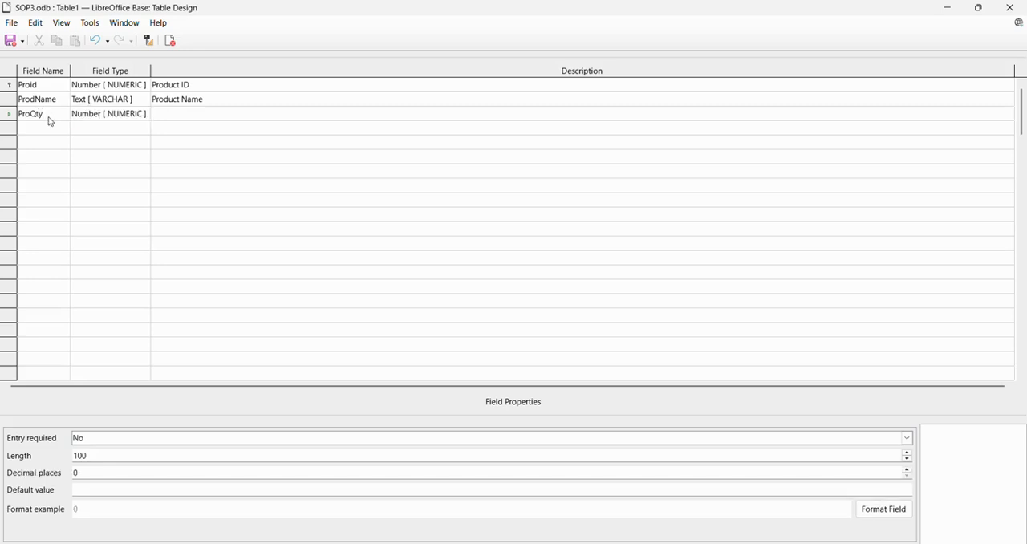
{"action": "type", "text": "Producy"}
{"action": "key", "text": "BackSpace"}
{"action": "type", "text": "t Quantity"}
- Make entry required for the ProQty field and set its length to 20
{"action": "left_click", "coordinate": [78, 438]}
{"action": "left_click", "coordinate": [92, 455]}
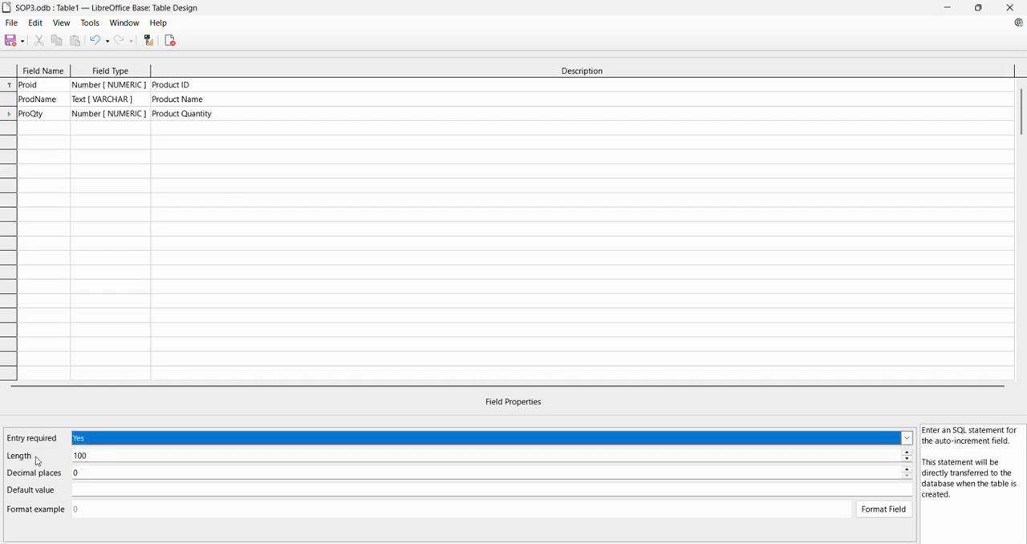
{"action": "left_click", "coordinate": [98, 459]}
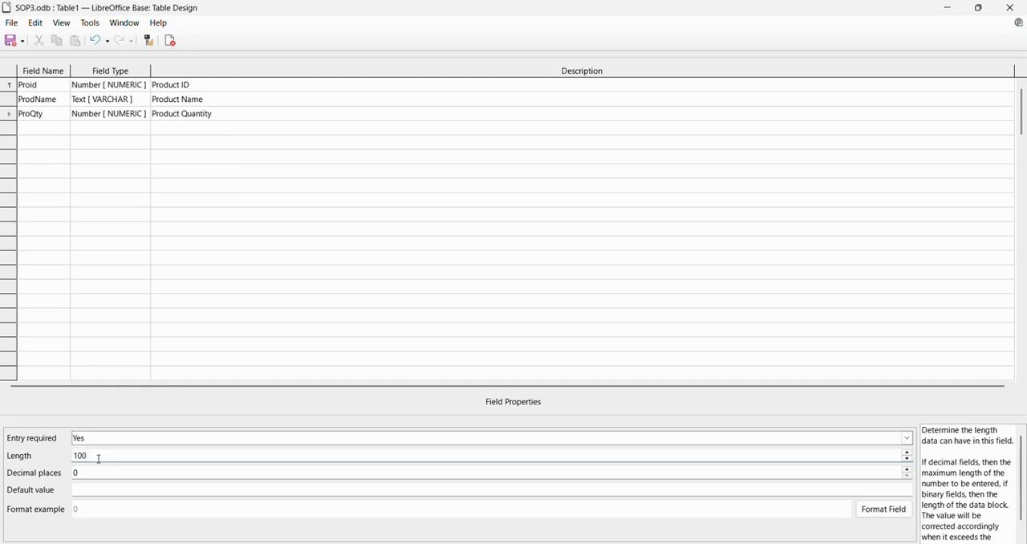
{"action": "key", "text": "BackSpace"}
{"action": "key", "text": "BackSpace"}
{"action": "key", "text": "BackSpace"}
{"action": "type", "text": "20"}
- Add a fourth field ProRate of type Number [ NUMERIC ] with the description "Product Rate"
{"action": "left_click", "coordinate": [47, 128]}
{"action": "type", "text": "Pr"}
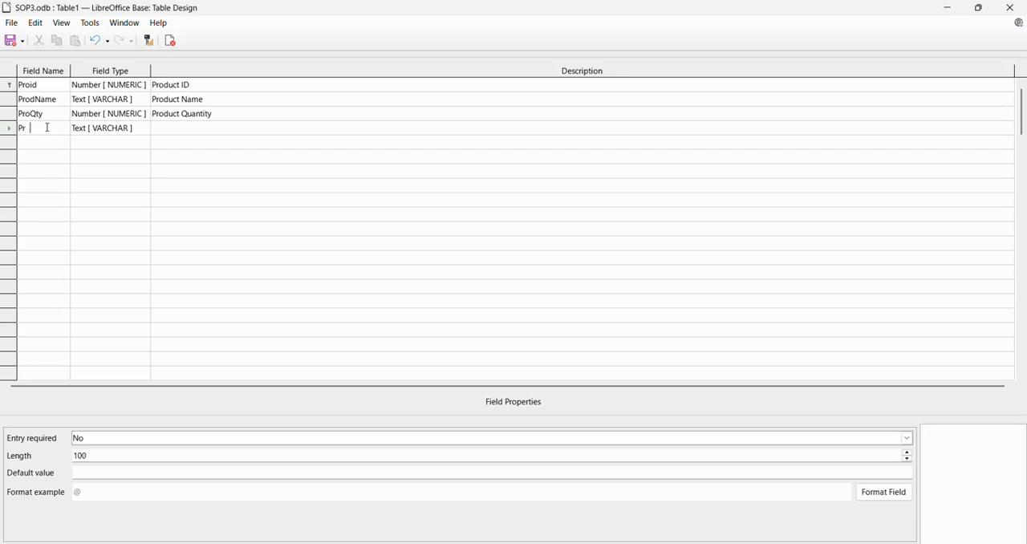
{"action": "type", "text": "oRate"}
{"action": "key", "text": "Tab"}
{"action": "type", "text": "n"}
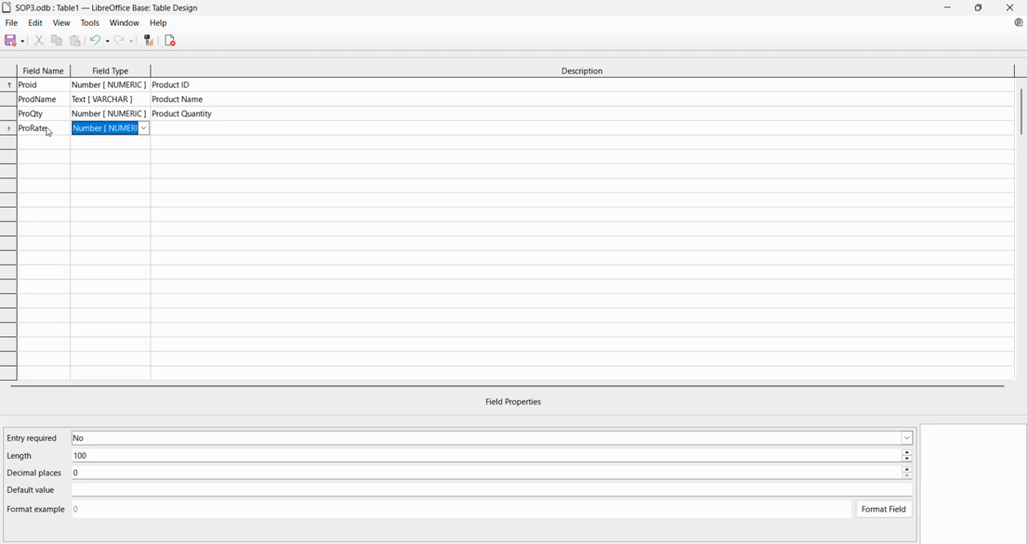
{"action": "key", "text": "Tab"}
{"action": "type", "text": "P"}
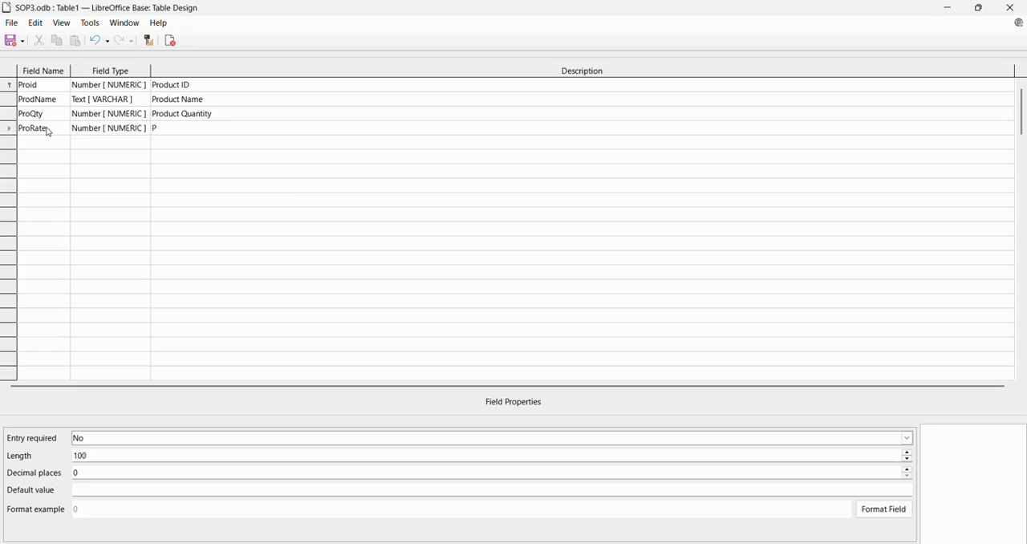
{"action": "type", "text": "rod"}
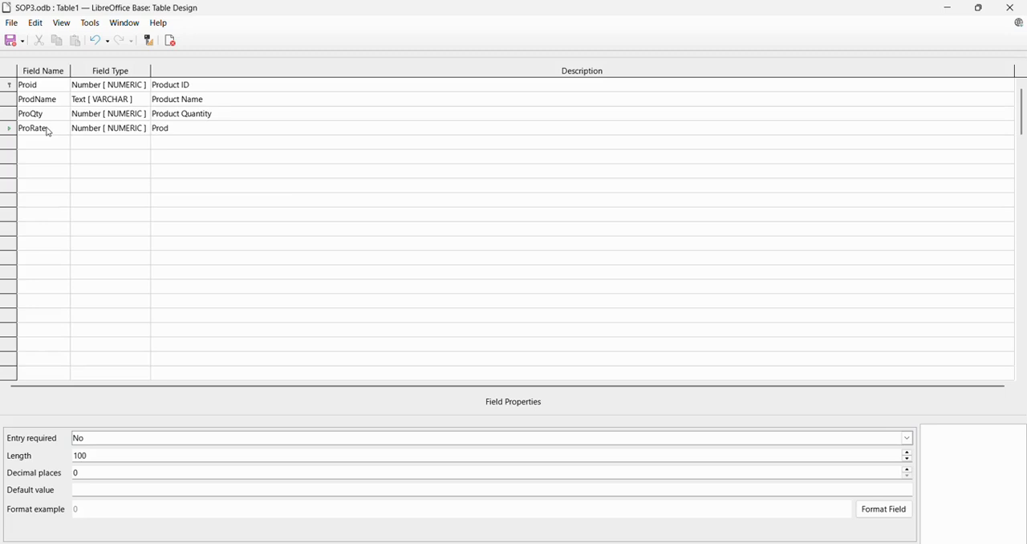
{"action": "type", "text": "uct Rate"}
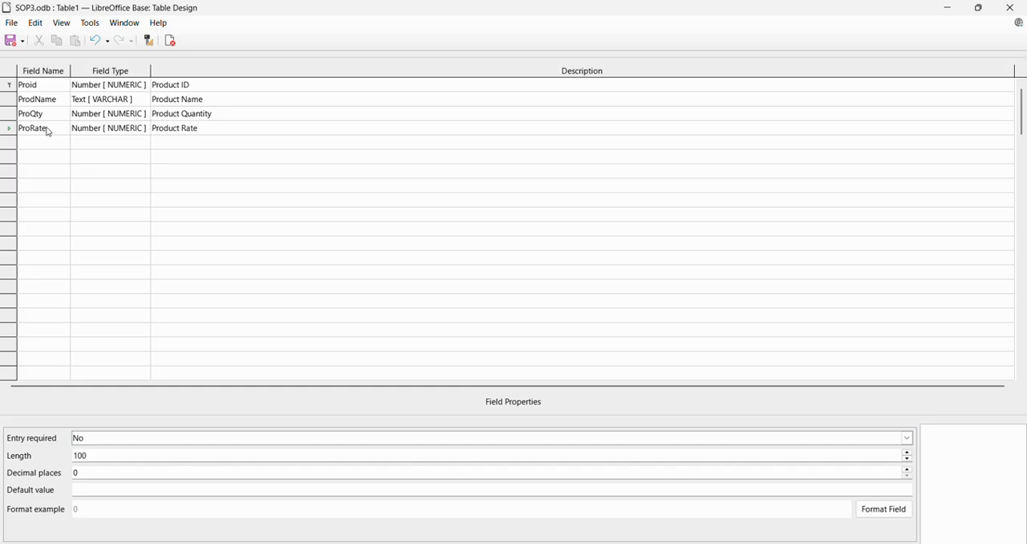
{"action": "left_click", "coordinate": [53, 141]}
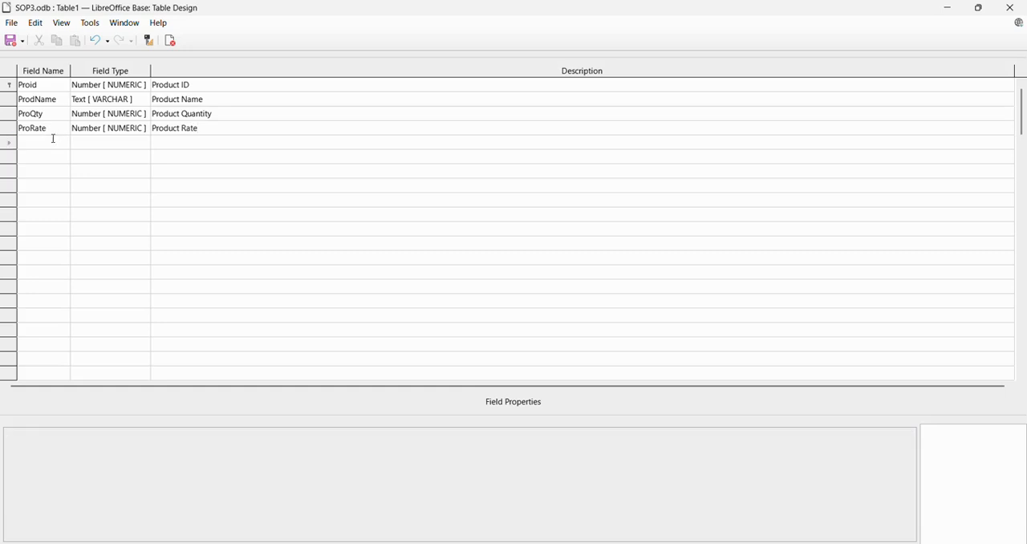
- Make entry required for the ProRate field and set its length to 20 with 2 decimal places
{"action": "left_click", "coordinate": [37, 129]}
{"action": "left_click", "coordinate": [114, 441]}
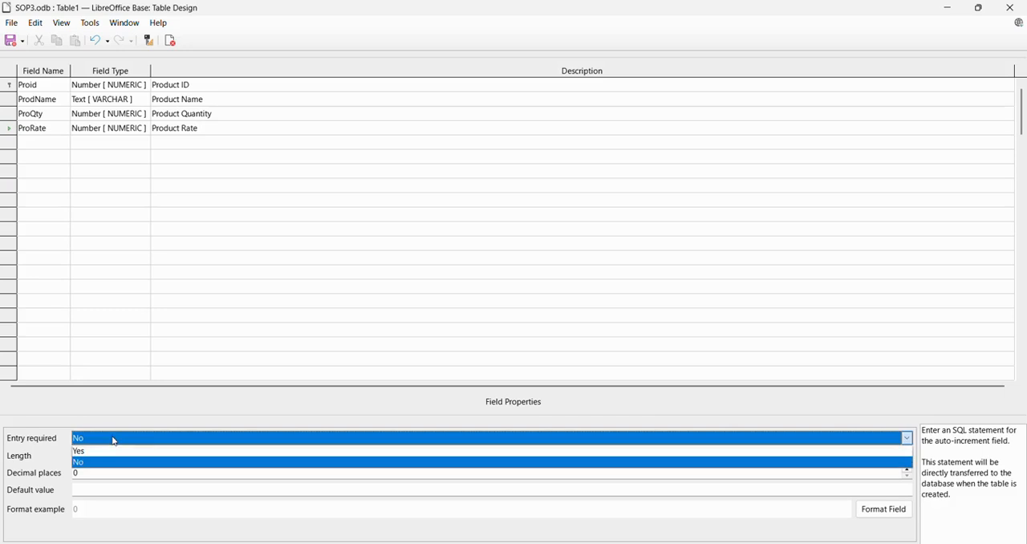
{"action": "left_click", "coordinate": [112, 450]}
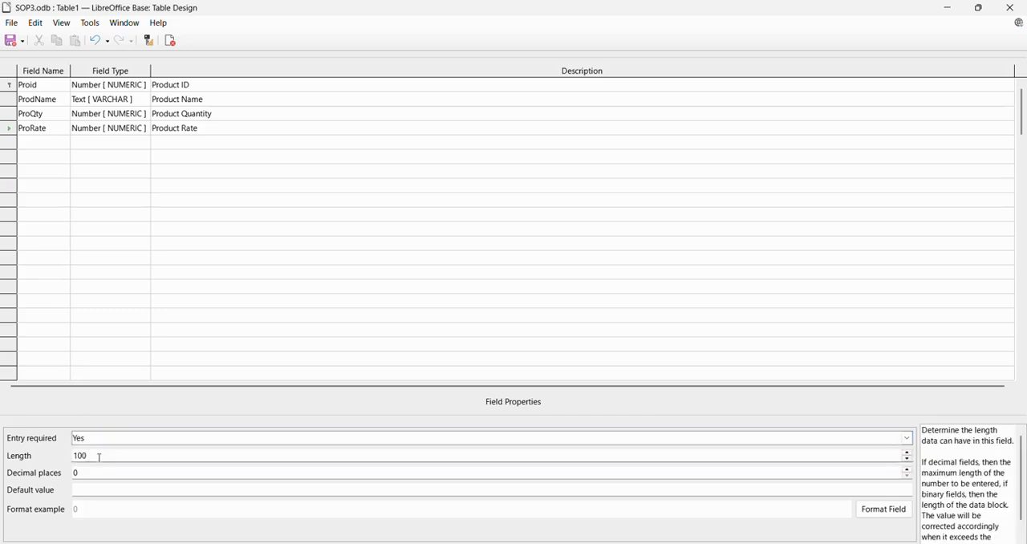
{"action": "left_click", "coordinate": [99, 458]}
{"action": "key", "text": "BackSpace"}
{"action": "key", "text": "BackSpace"}
{"action": "key", "text": "BackSpace"}
{"action": "type", "text": "20"}
{"action": "left_click", "coordinate": [94, 474]}
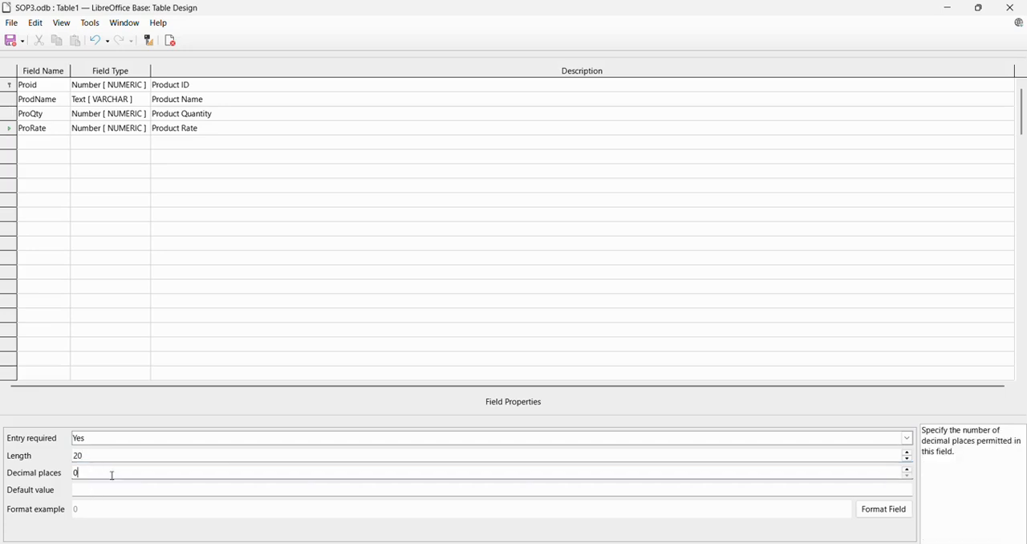
{"action": "type", "text": "2"}
- Format the ProRate field as a number with 2 decimal places and 0 leading zeroes
{"action": "left_click", "coordinate": [875, 513]}
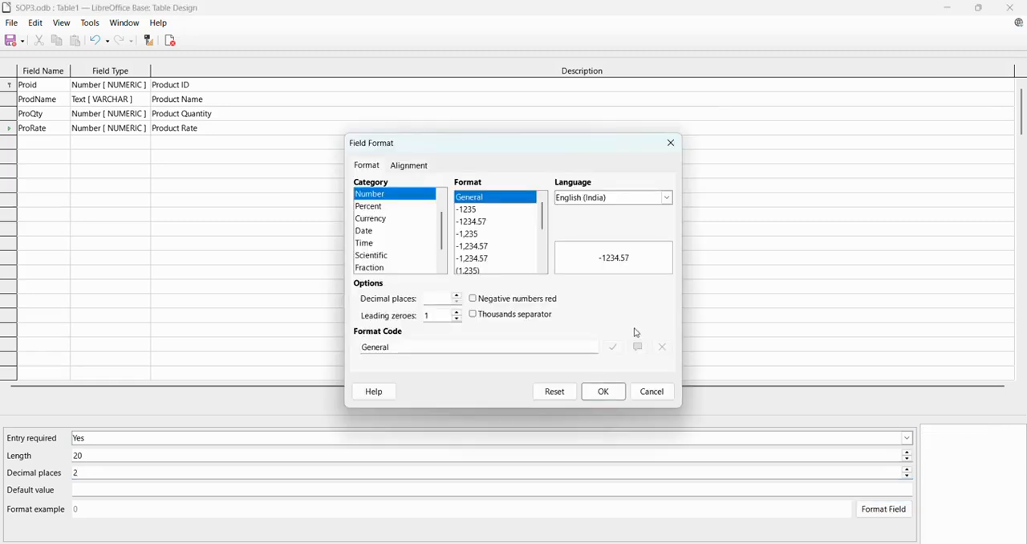
{"action": "left_click", "coordinate": [456, 295]}
{"action": "left_click", "coordinate": [457, 295]}
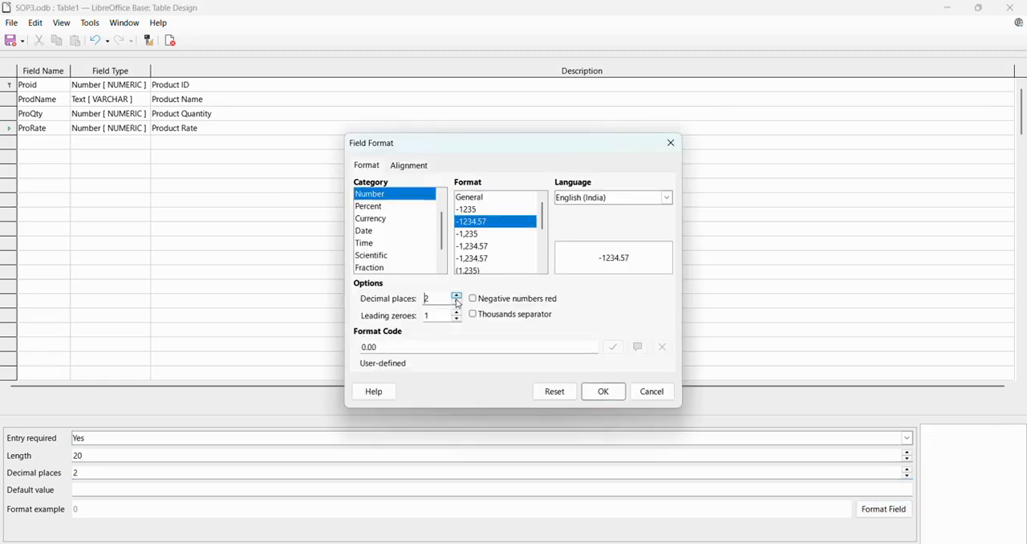
{"action": "left_click", "coordinate": [457, 318]}
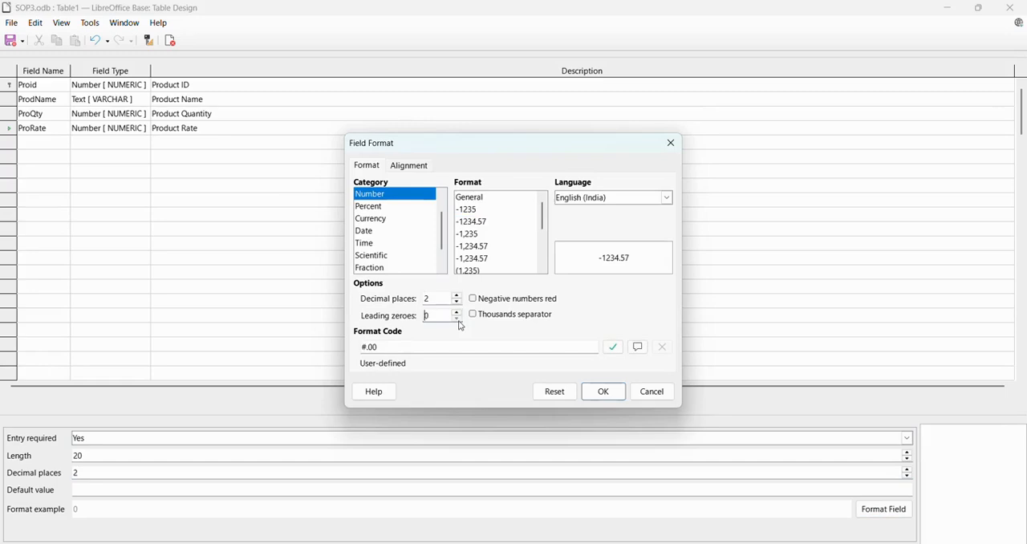
{"action": "left_click", "coordinate": [602, 391]}
- Add a fifth field named ProModelYear below ProRate
{"action": "left_click", "coordinate": [52, 143]}
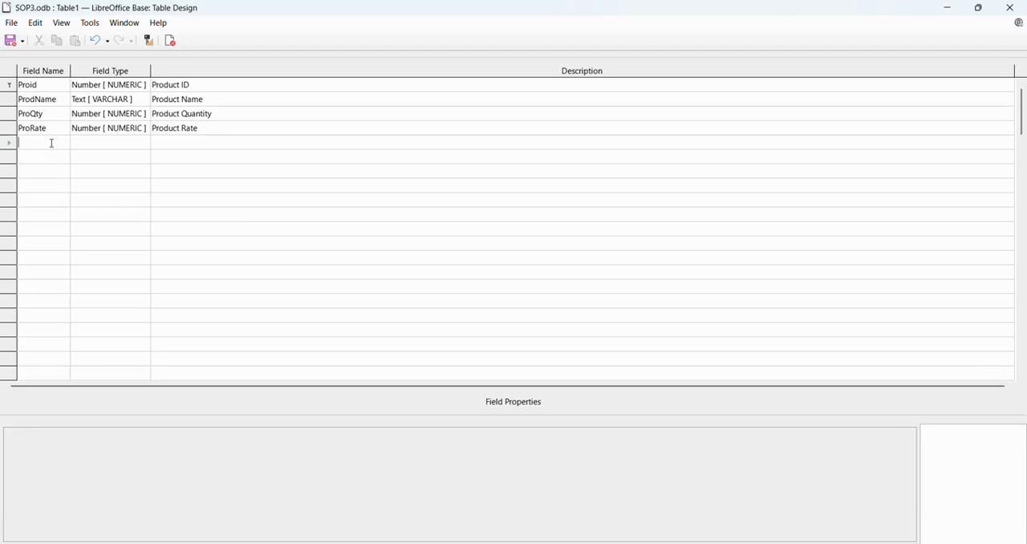
{"action": "type", "text": "P"}
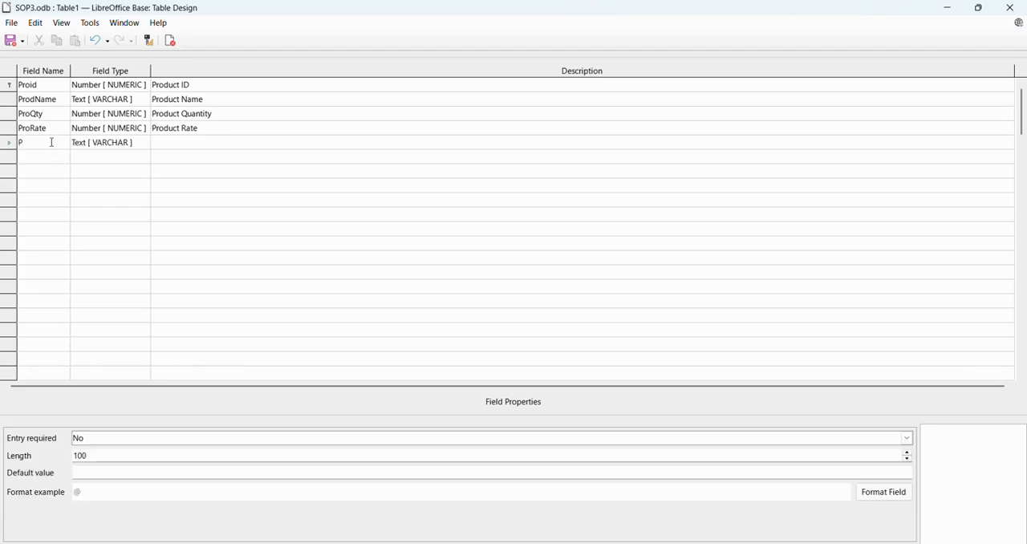
{"action": "type", "text": "ro"}
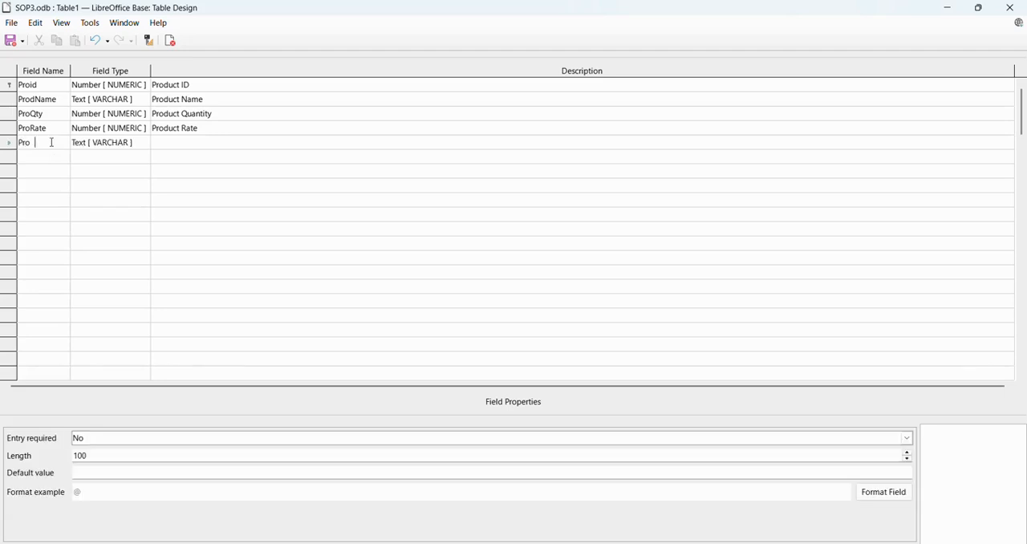
{"action": "key", "text": "BackSpace"}
{"action": "type", "text": "duct"}
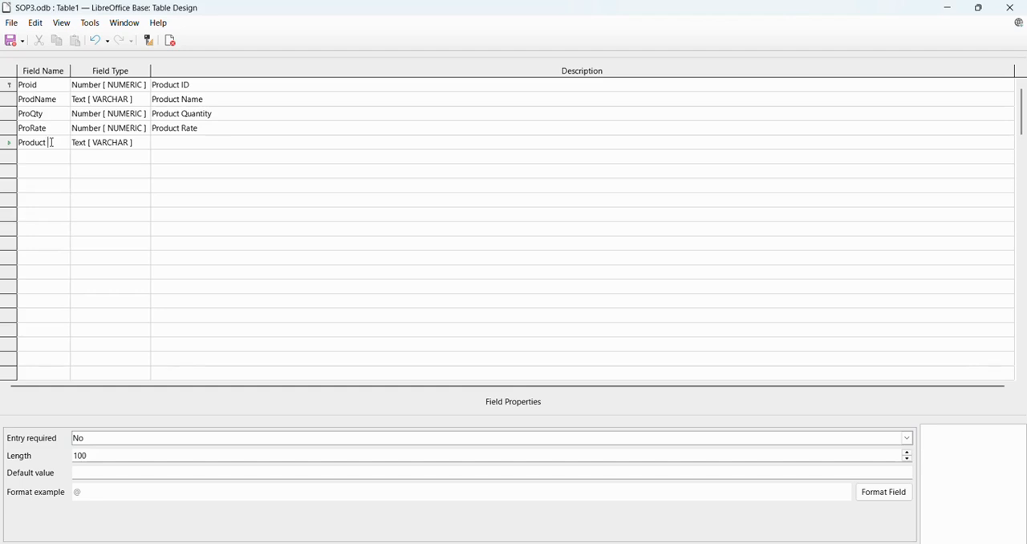
{"action": "key", "text": "BackSpace"}
{"action": "key", "text": "BackSpace"}
{"action": "key", "text": "BackSpace"}
{"action": "key", "text": "BackSpace"}
{"action": "type", "text": "ModelYear"}
{"action": "key", "text": "Tab"}
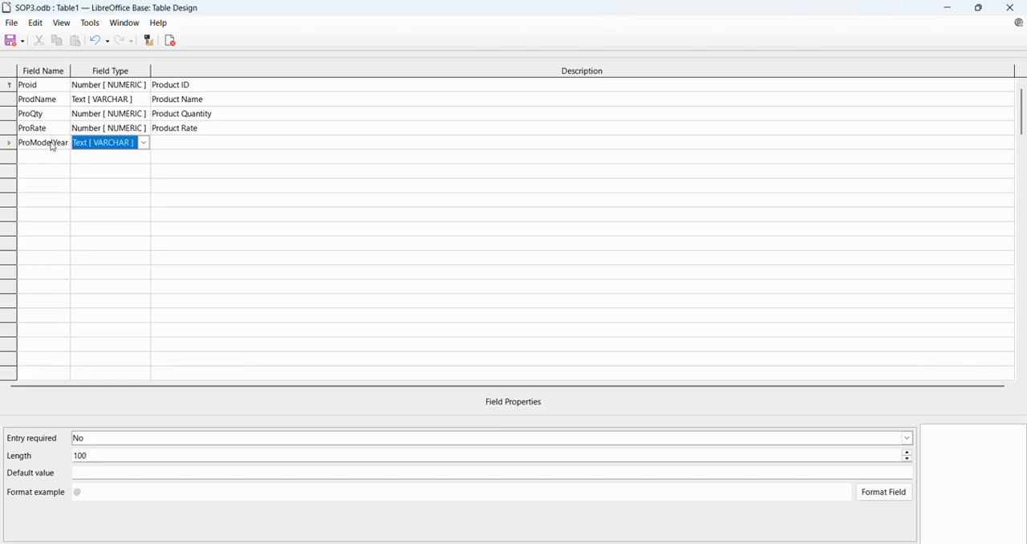
- Set the ProModelYear field type to Date [ DATE ] and describe it as "Product Model Year"
{"action": "key", "text": "d"}
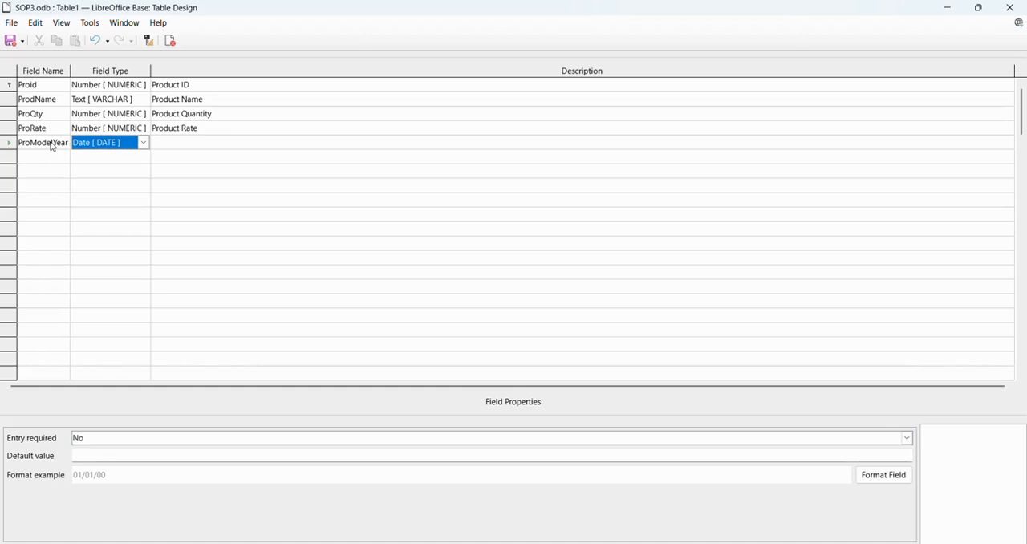
{"action": "key", "text": "Tab"}
{"action": "type", "text": "P"}
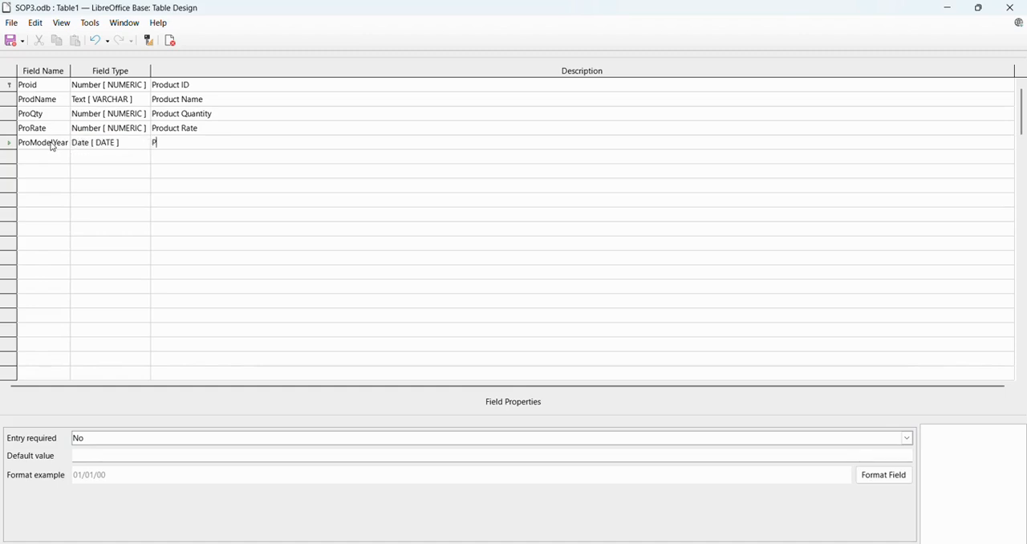
{"action": "type", "text": "roduct Model Year"}
- Make entry required for the ProModelYear field and accept the DD/MM/YY date format
{"action": "left_click", "coordinate": [111, 438]}
{"action": "left_click", "coordinate": [110, 455]}
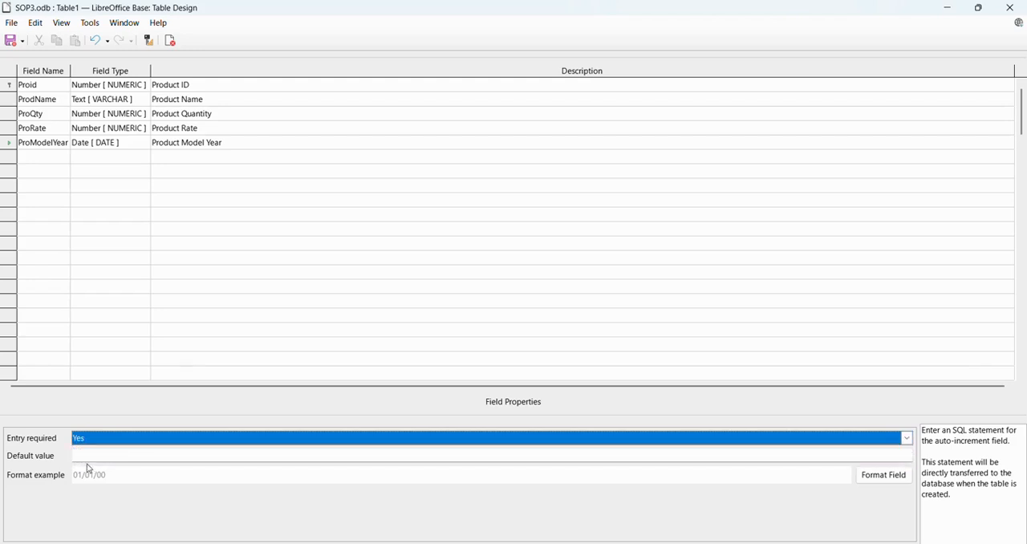
{"action": "left_click", "coordinate": [85, 456]}
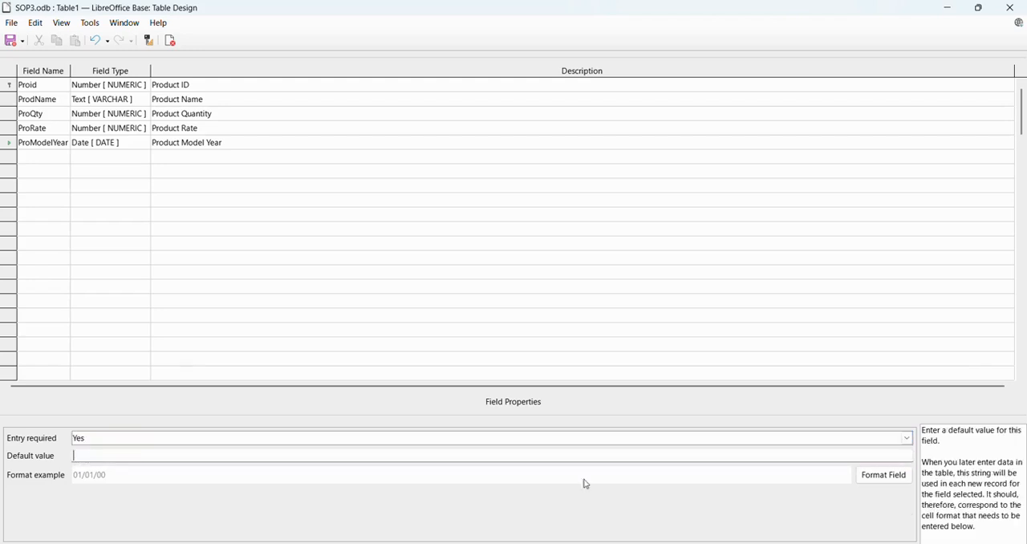
{"action": "left_click", "coordinate": [884, 475]}
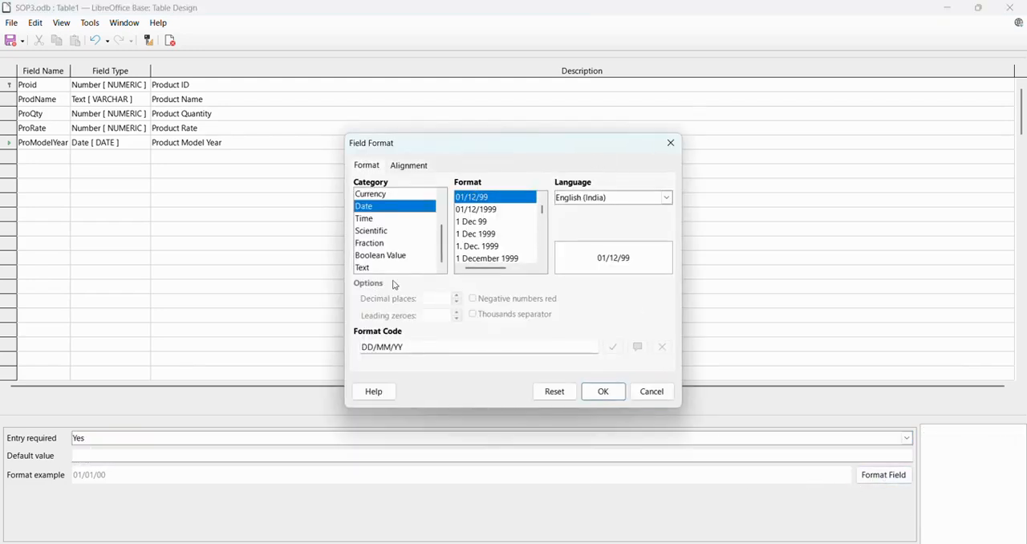
{"action": "left_click", "coordinate": [607, 392]}
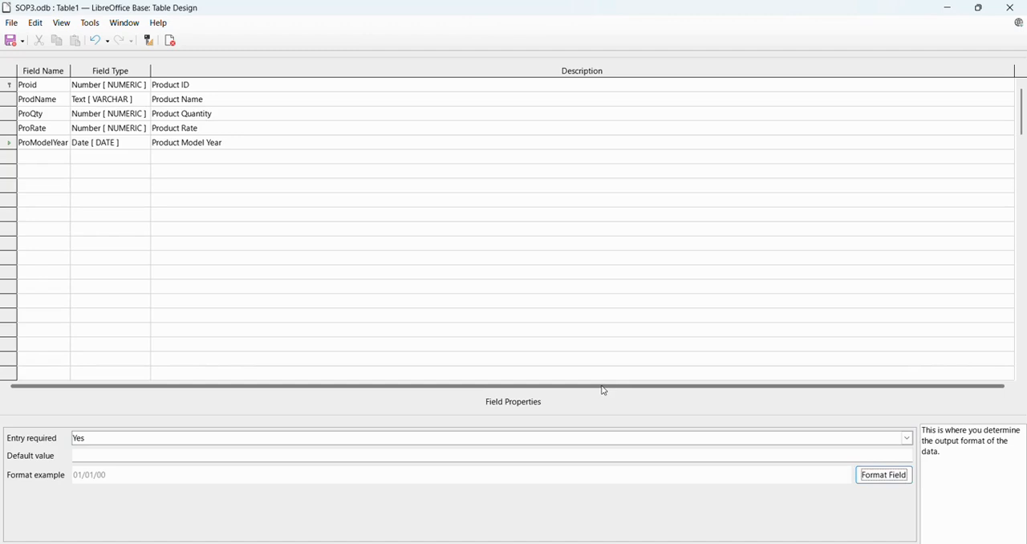
- Save the table under the name ProductData and close its design
{"action": "left_click", "coordinate": [11, 23]}
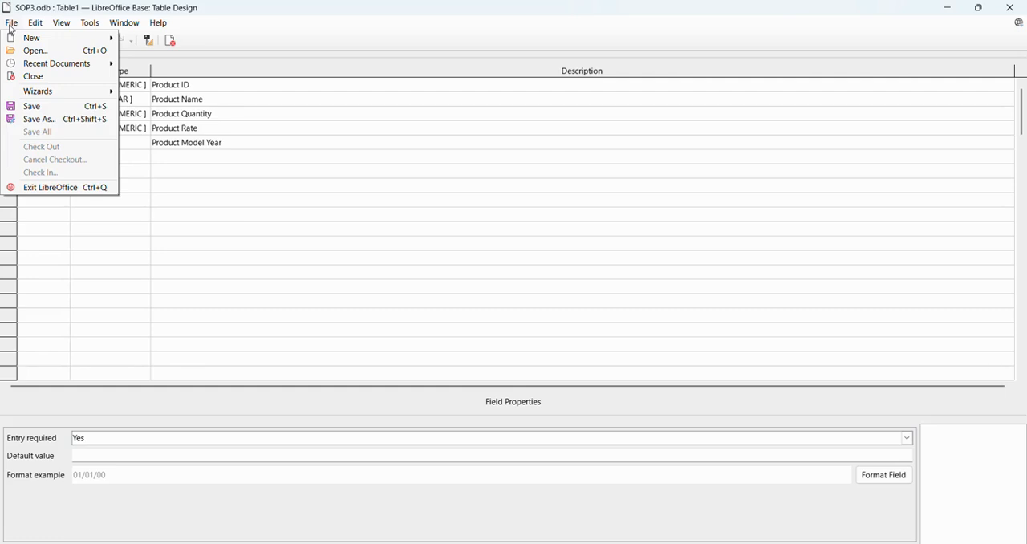
{"action": "left_click", "coordinate": [37, 118]}
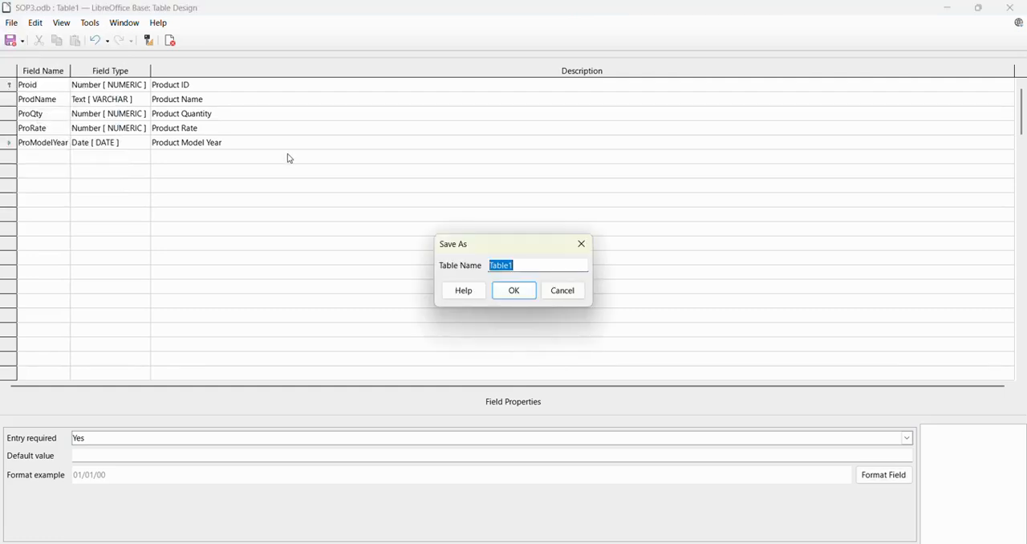
{"action": "type", "text": "ProductItem"}
{"action": "key", "text": "BackSpace"}
{"action": "key", "text": "BackSpace"}
{"action": "key", "text": "BackSpace"}
{"action": "type", "text": "Data"}
{"action": "left_click", "coordinate": [513, 294]}
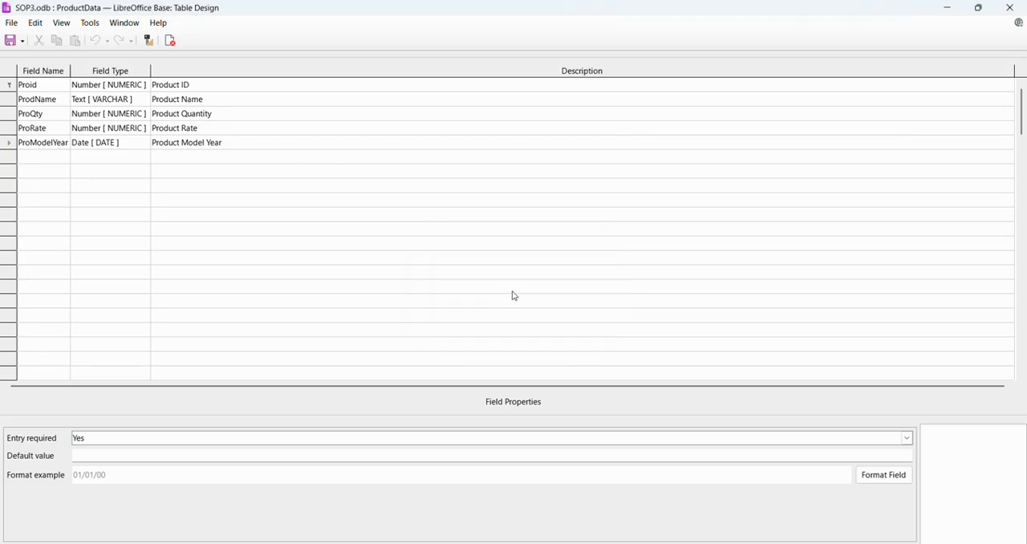
{"action": "left_click", "coordinate": [1014, 5]}
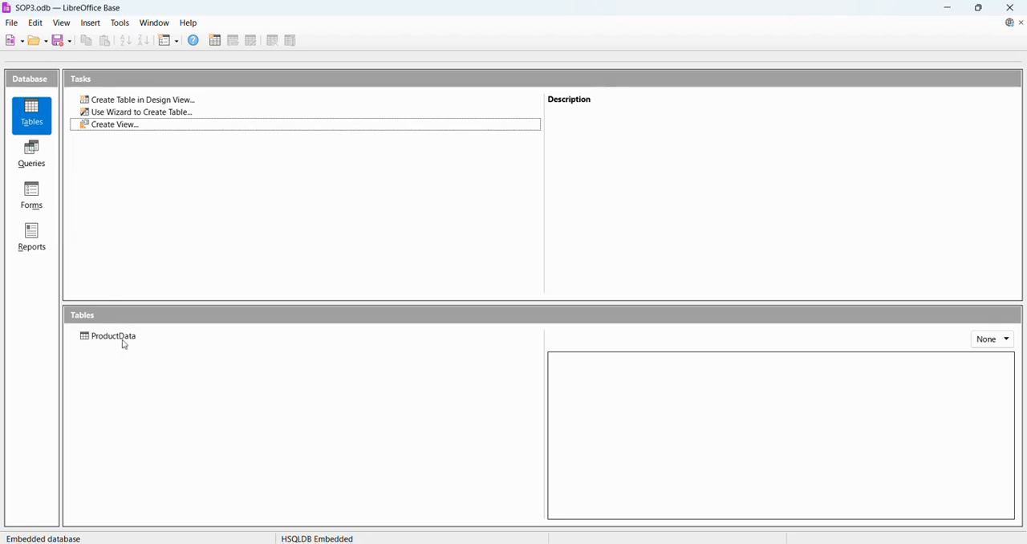
- Reopen the ProductData table design, change the ProModelYear description to "Manufacturing Year", save it and close the design
{"action": "left_click", "coordinate": [126, 337]}
{"action": "right_click", "coordinate": [126, 338]}
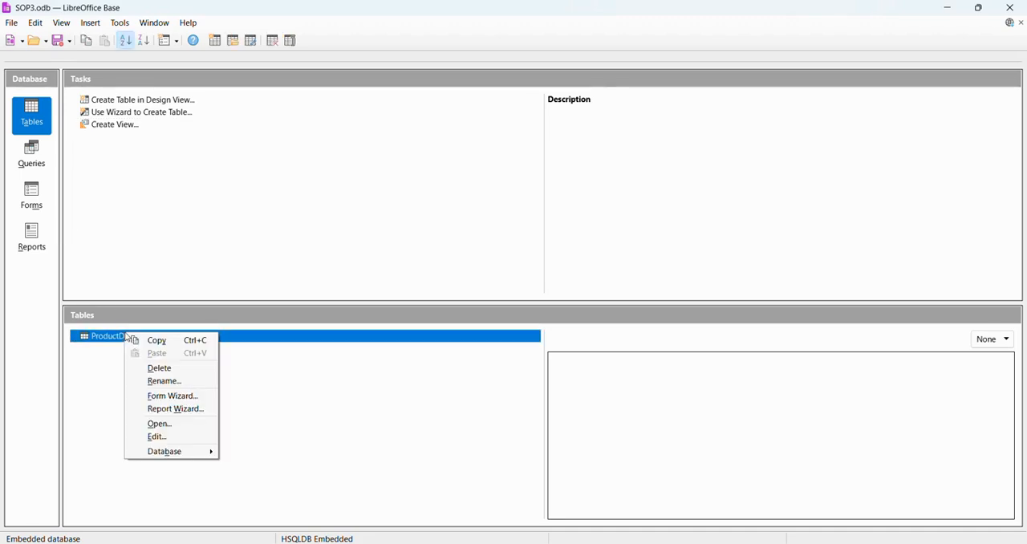
{"action": "left_click", "coordinate": [158, 437]}
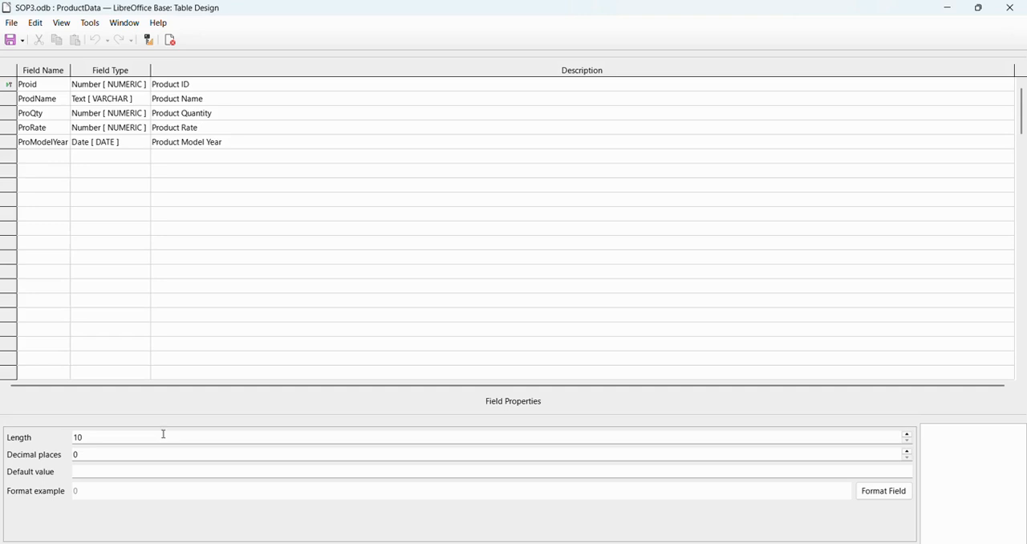
{"action": "left_click", "coordinate": [249, 144]}
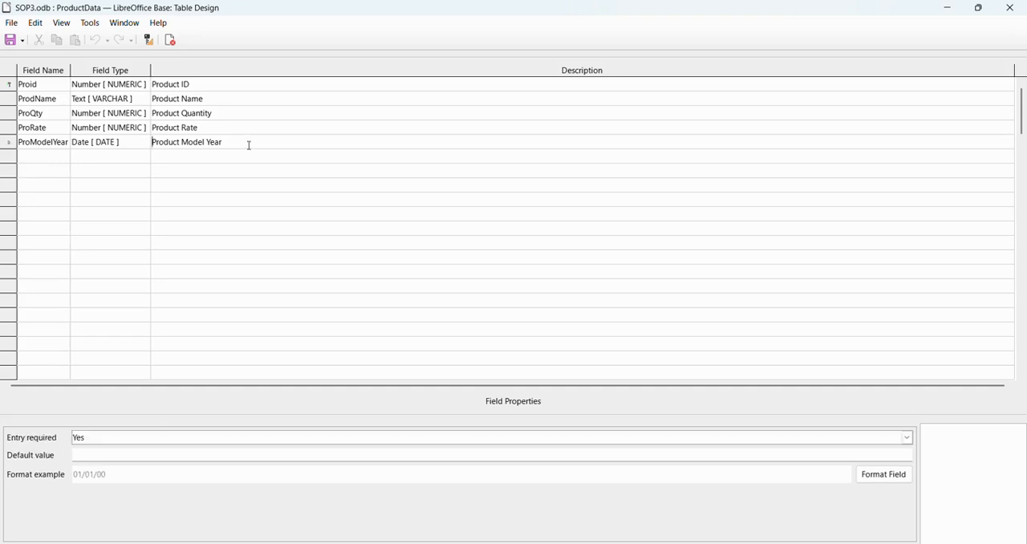
{"action": "key", "text": "BackSpace"}
{"action": "key", "text": "BackSpace"}
{"action": "key", "text": "BackSpace"}
{"action": "key", "text": "BackSpace"}
{"action": "key", "text": "BackSpace"}
{"action": "key", "text": "BackSpace"}
{"action": "key", "text": "BackSpace"}
{"action": "key", "text": "BackSpace"}
{"action": "key", "text": "BackSpace"}
{"action": "key", "text": "BackSpace"}
{"action": "key", "text": "BackSpace"}
{"action": "key", "text": "BackSpace"}
{"action": "key", "text": "BackSpace"}
{"action": "key", "text": "BackSpace"}
{"action": "key", "text": "BackSpace"}
{"action": "key", "text": "BackSpace"}
{"action": "key", "text": "BackSpace"}
{"action": "key", "text": "BackSpace"}
{"action": "type", "text": "Manufacturib"}
{"action": "key", "text": "BackSpace"}
{"action": "type", "text": "ng Y ea"}
{"action": "left_click", "coordinate": [9, 40]}
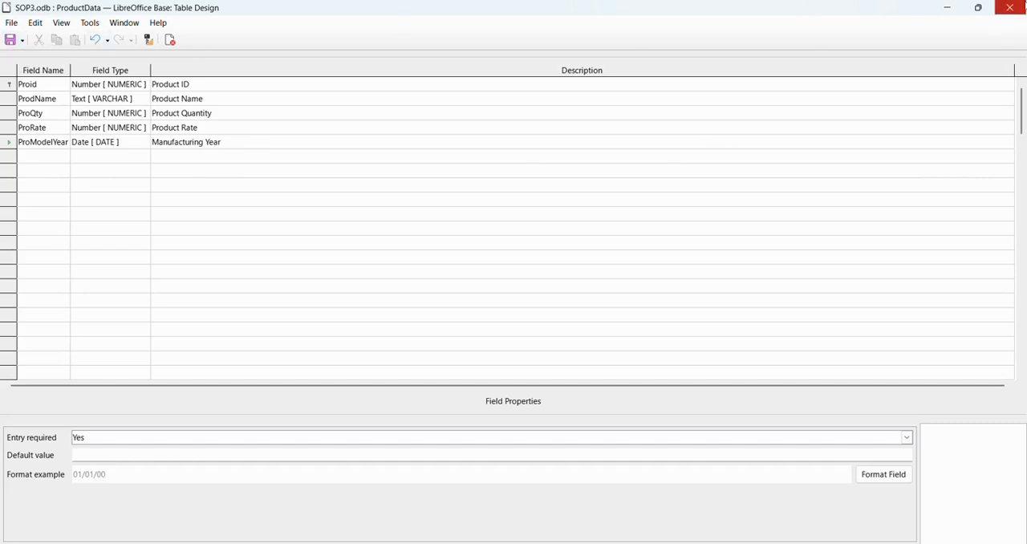
{"action": "left_click", "coordinate": [1009, 8]}
- Check the ProModelYear description in the ProductData table design and close the design again
{"action": "right_click", "coordinate": [130, 335]}
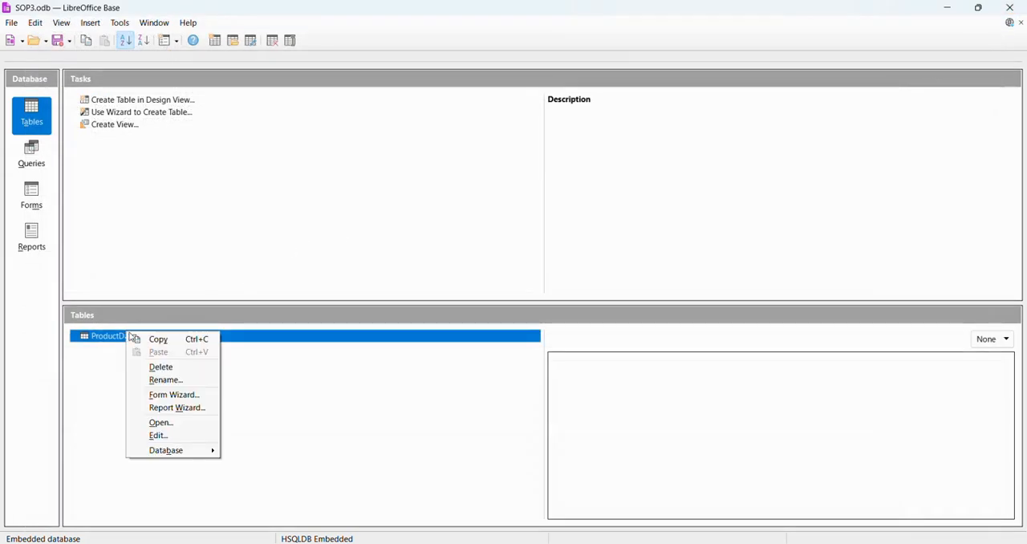
{"action": "left_click", "coordinate": [163, 434]}
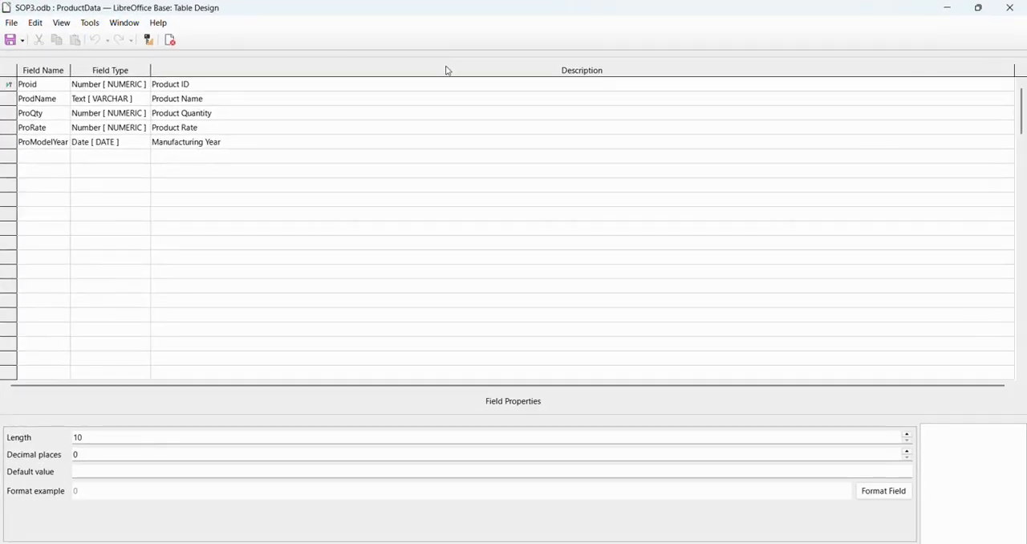
{"action": "left_click", "coordinate": [1010, 7]}
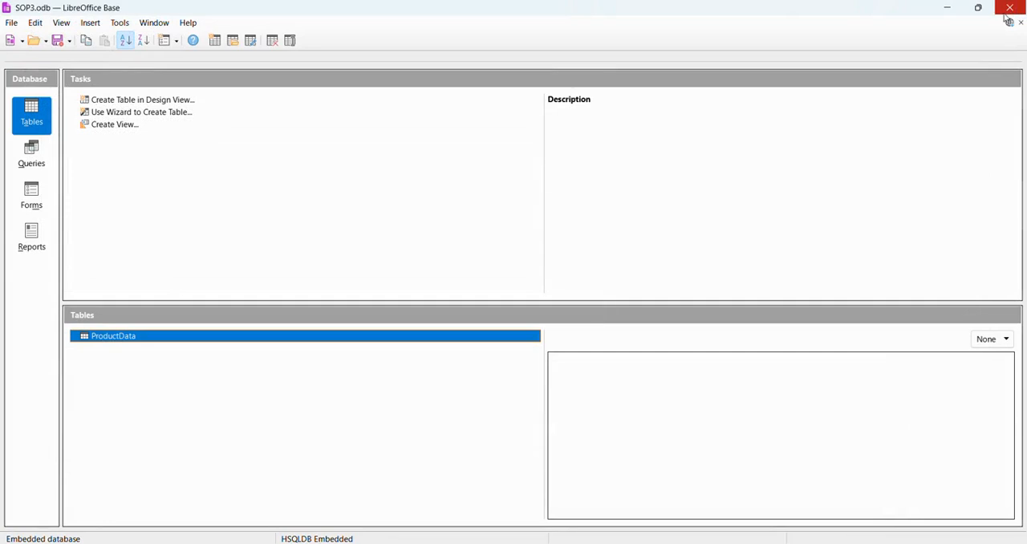
- Open the ProductData table and enter the first record: Proid 101, Laptop, quantity 10, rate 550000, model year 2023
{"action": "double_click", "coordinate": [102, 338]}
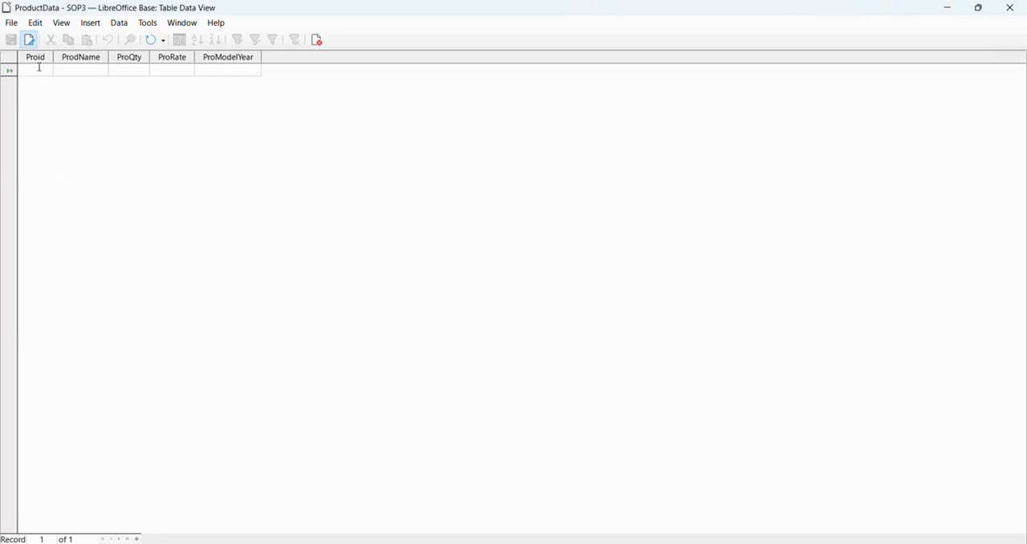
{"action": "type", "text": "101"}
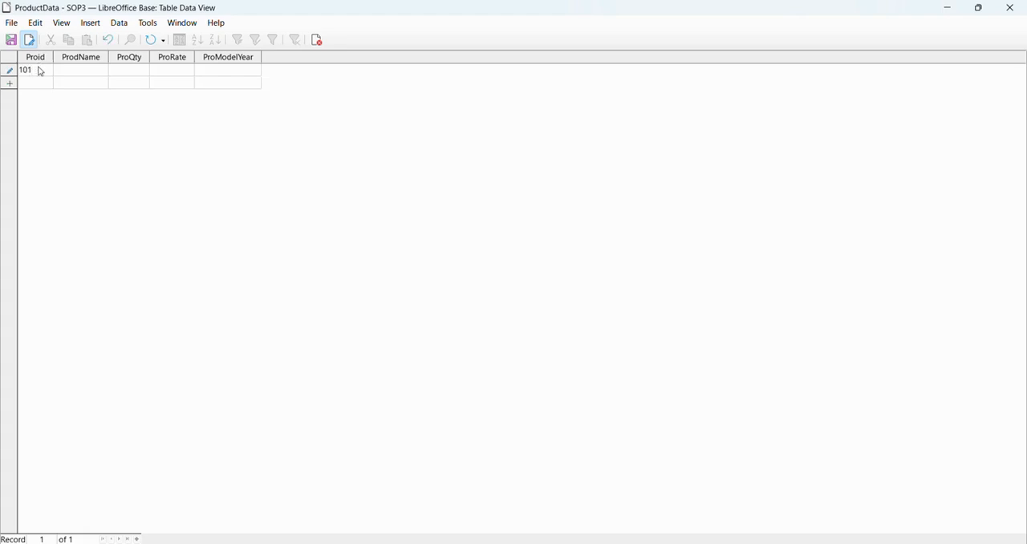
{"action": "key", "text": "Tab"}
{"action": "type", "text": "La ptop"}
{"action": "key", "text": "Tab"}
{"action": "type", "text": "10"}
{"action": "left_click", "coordinate": [177, 69]}
{"action": "type", "text": "550000"}
{"action": "left_click", "coordinate": [228, 70]}
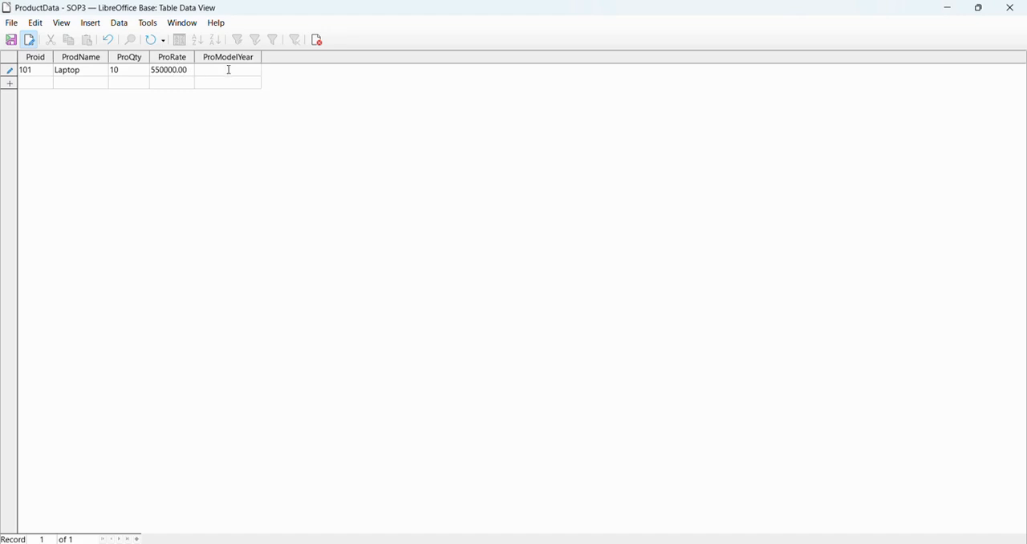
{"action": "type", "text": "2023"}
{"action": "left_click", "coordinate": [38, 85]}
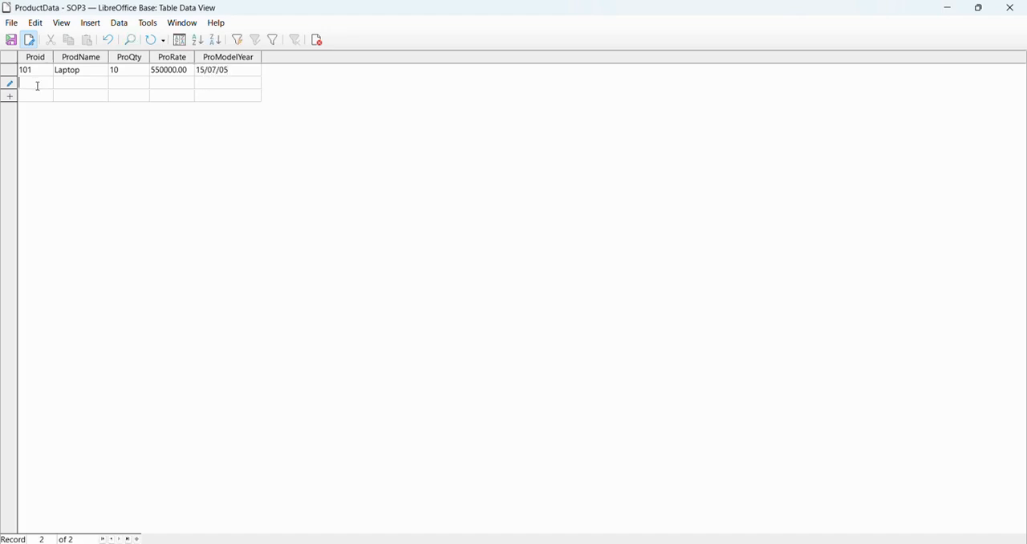
- Start the second record with Proid 102, product name smartPhone and quantity 25
{"action": "type", "text": "102"}
{"action": "type", "text": "smart"}
{"action": "type", "text": "Ph"}
{"action": "type", "text": "one"}
{"action": "type", "text": "25"}
{"action": "key", "text": "Left"}
{"action": "key", "text": "Left"}
{"action": "key", "text": "BackSpace"}
{"action": "key", "text": "BackSpace"}
{"action": "key", "text": "Tab"}
{"action": "type", "text": "25"}
- Complete the smartPhone record with rate 220000 and model year date 16/8/2024
{"action": "key", "text": "Tab"}
{"action": "type", "text": "220000"}
{"action": "key", "text": "Tab"}
{"action": "type", "text": "20"}
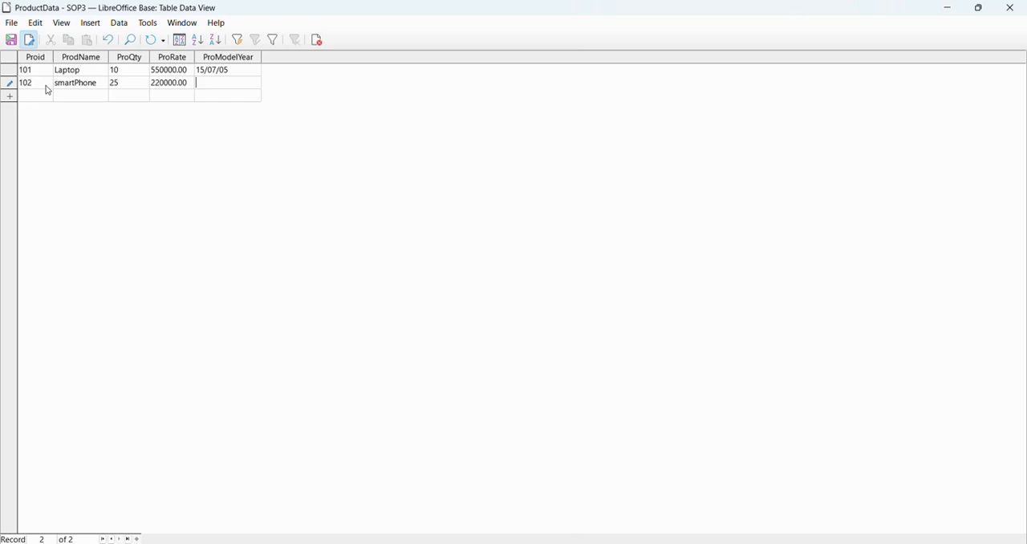
{"action": "type", "text": "2"}
{"action": "key", "text": "BackSpace"}
{"action": "key", "text": "BackSpace"}
{"action": "key", "text": "BackSpace"}
{"action": "key", "text": "BackSpace"}
{"action": "type", "text": "16/8/2024"}
{"action": "key", "text": "Return"}
- Start the third record with Proid 103, product name Printer and quantity 8
{"action": "type", "text": "10"}
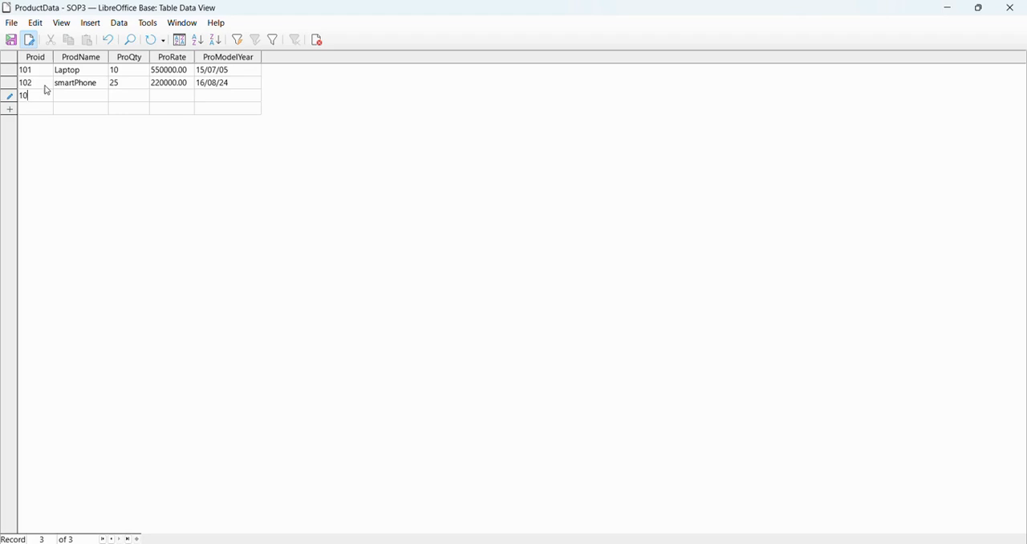
{"action": "type", "text": "03"}
{"action": "key", "text": "BackSpace"}
{"action": "key", "text": "BackSpace"}
{"action": "type", "text": "3"}
{"action": "key", "text": "Tab"}
{"action": "type", "text": "Printer"}
{"action": "left_click", "coordinate": [134, 96]}
{"action": "type", "text": "8"}
{"action": "key", "text": "Tab"}
- Complete the Printer record with rate 1200000 and model year date 18/02/24
{"action": "type", "text": "1200000"}
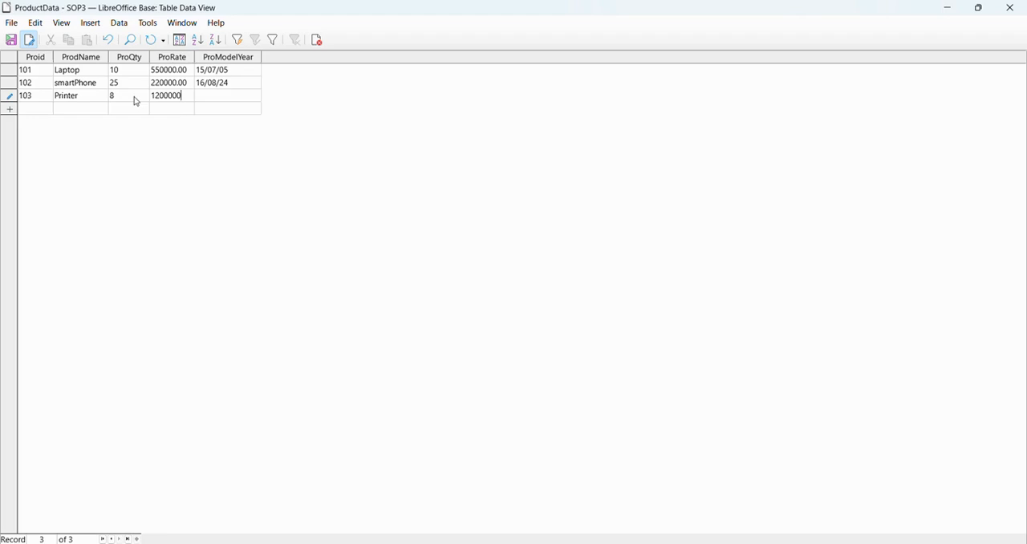
{"action": "left_click", "coordinate": [209, 99]}
{"action": "type", "text": "18/02/24"}
{"action": "key", "text": "Return"}
- Start the fourth record with Proid 104, product name Tablet and quantity 15
{"action": "type", "text": "104"}
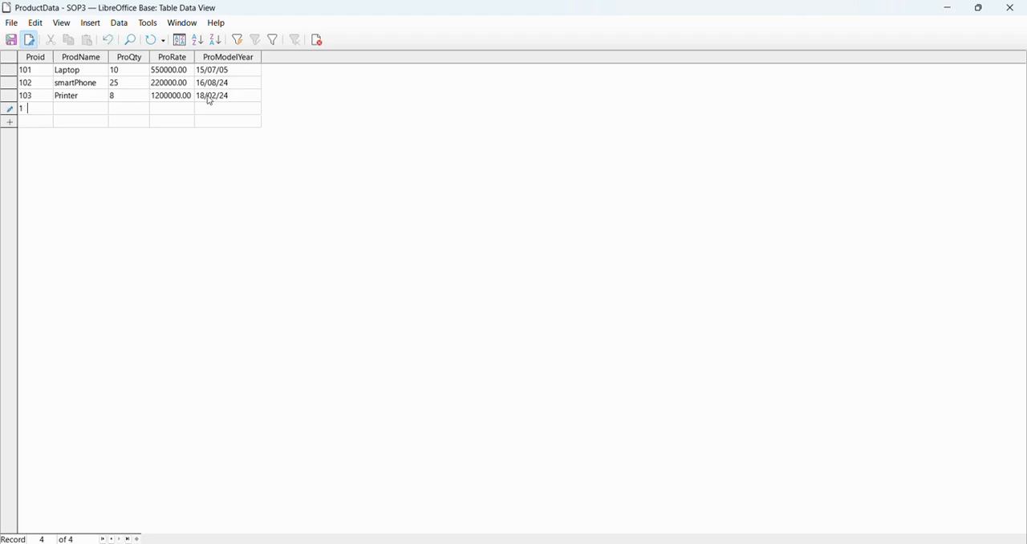
{"action": "key", "text": "Tab"}
{"action": "type", "text": "Ta"}
{"action": "type", "text": "blet"}
{"action": "type", "text": "10"}
{"action": "key", "text": "BackSpace"}
{"action": "type", "text": "5"}
{"action": "type", "text": "1"}
{"action": "type", "text": "8"}
{"action": "type", "text": "5"}
{"action": "type", "text": "000"}
- Complete the Tablet record with rate 185000 and model year date 16/3/22
{"action": "key", "text": "Tab"}
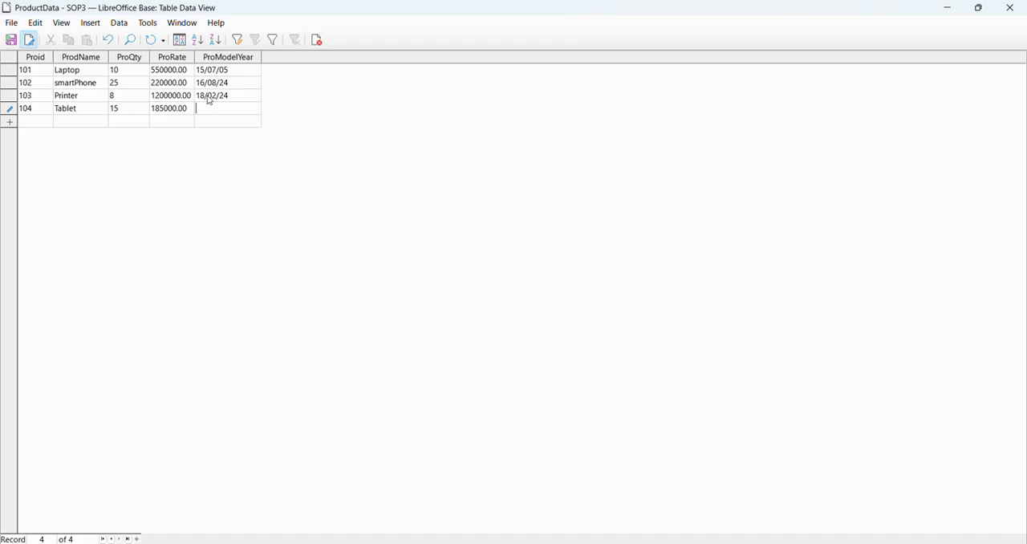
{"action": "type", "text": "16//3/22"}
{"action": "key", "text": "Tab"}
- Start the fifth record with Proid 105, product name SmartWatch and quantity 50
{"action": "type", "text": "105"}
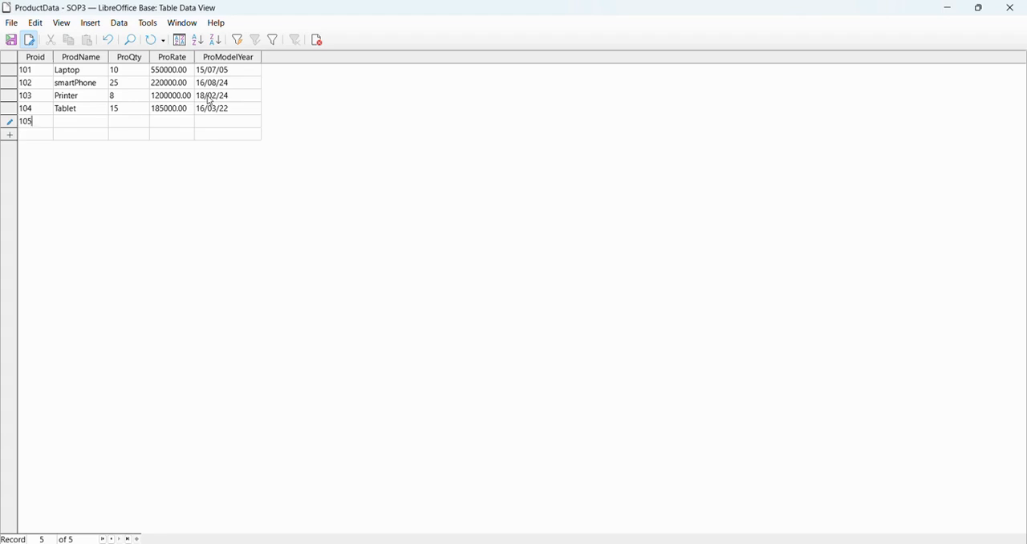
{"action": "key", "text": "Tab"}
{"action": "type", "text": "S"}
{"action": "type", "text": "mart"}
{"action": "type", "text": "Wa"}
{"action": "type", "text": "tch"}
{"action": "type", "text": "50"}
{"action": "key", "text": "Tab"}
- Complete the SmartWatch record with rate 150000 and model year date 17/7/21
{"action": "type", "text": "150000"}
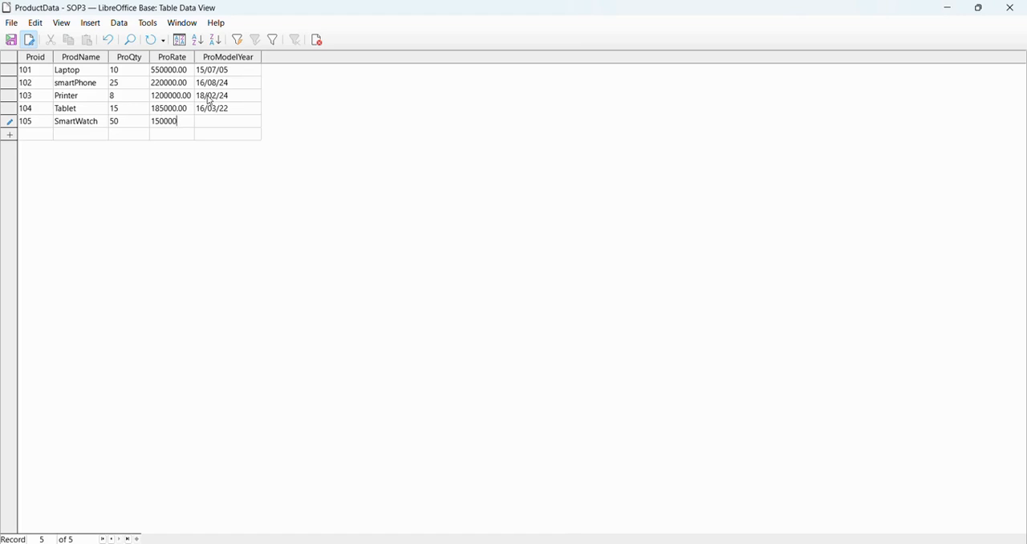
{"action": "key", "text": "Tab"}
{"action": "key", "text": "Tab"}
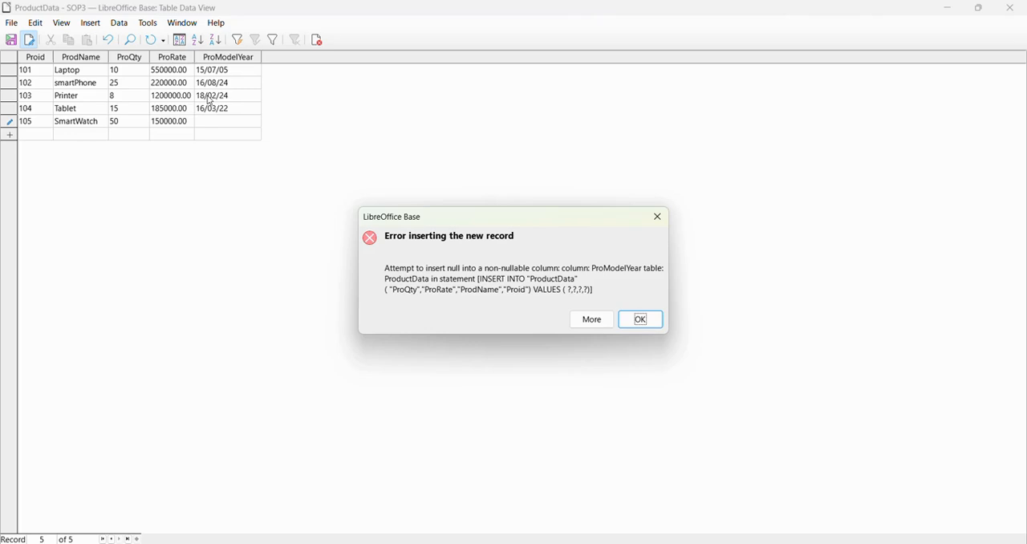
{"action": "key", "text": "Return"}
{"action": "type", "text": "17/7/"}
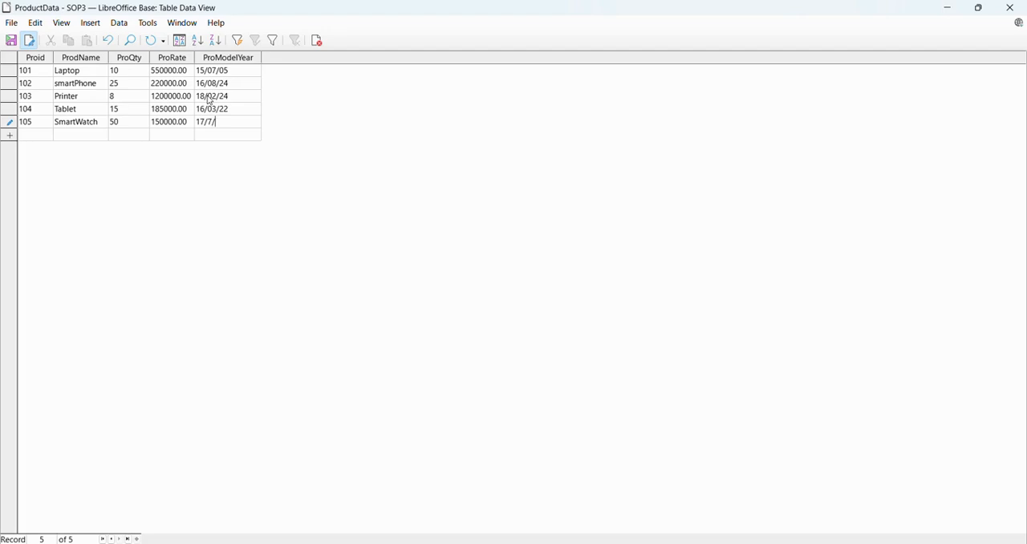
{"action": "type", "text": "21"}
{"action": "key", "text": "Tab"}
- Start the sixth record with Proid 106, product name LedLights and quantity 30
{"action": "type", "text": "106"}
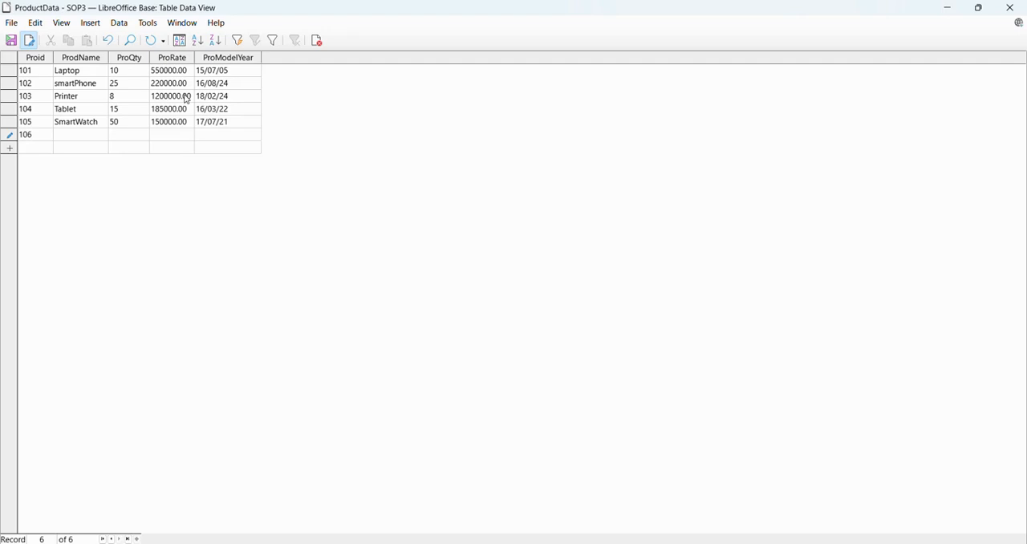
{"action": "key", "text": "Tab"}
{"action": "type", "text": "LedLights"}
{"action": "key", "text": "Tab"}
{"action": "type", "text": "1"}
{"action": "type", "text": "30"}
{"action": "type", "text": "75000"}
- Complete the LedLights record with rate 75000 and model year date 18/5/21
{"action": "key", "text": "Tab"}
{"action": "type", "text": "18/5/"}
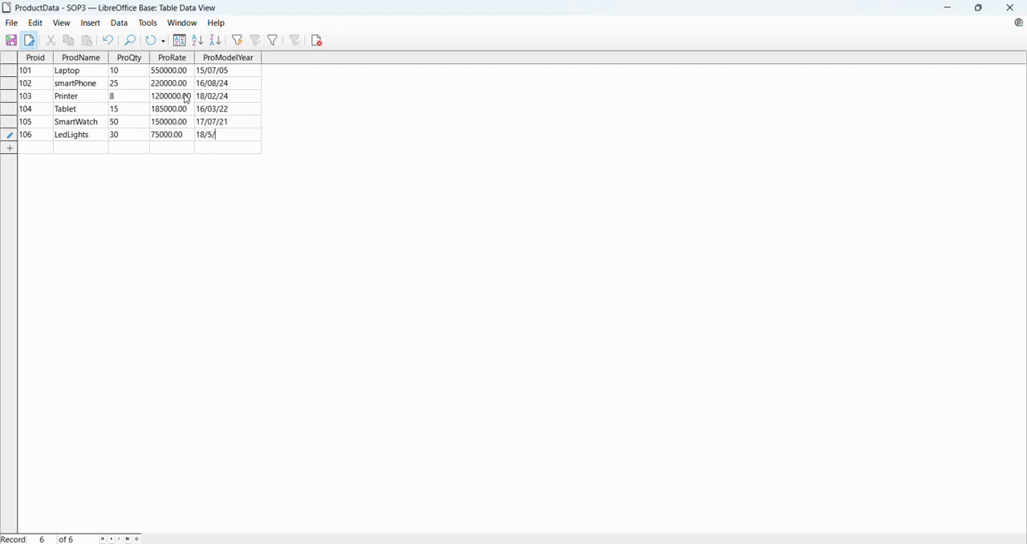
{"action": "type", "text": "21"}
{"action": "key", "text": "Return"}
- Start the seventh record with Proid 107, product name LedBulb and quantity 20
{"action": "type", "text": "107"}
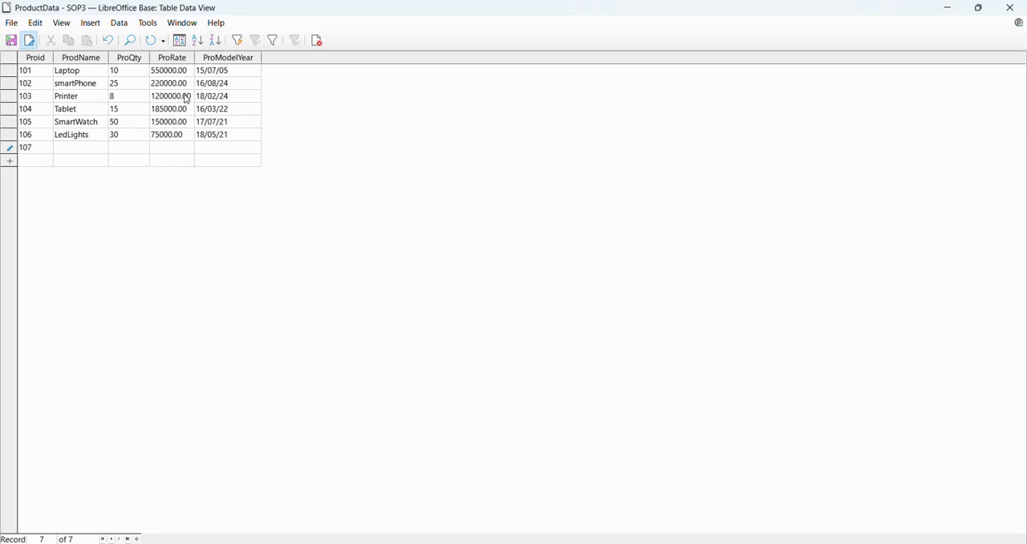
{"action": "key", "text": "Tab"}
{"action": "type", "text": "Le "}
{"action": "type", "text": "Bulb"}
{"action": "key", "text": "Tab"}
{"action": "type", "text": "20"}
{"action": "key", "text": "Tab"}
- Complete the LedBulb record with rate 50000 and model year date 17/2/20
{"action": "type", "text": "50000"}
{"action": "key", "text": "Tab"}
{"action": "type", "text": "17/2/2"}
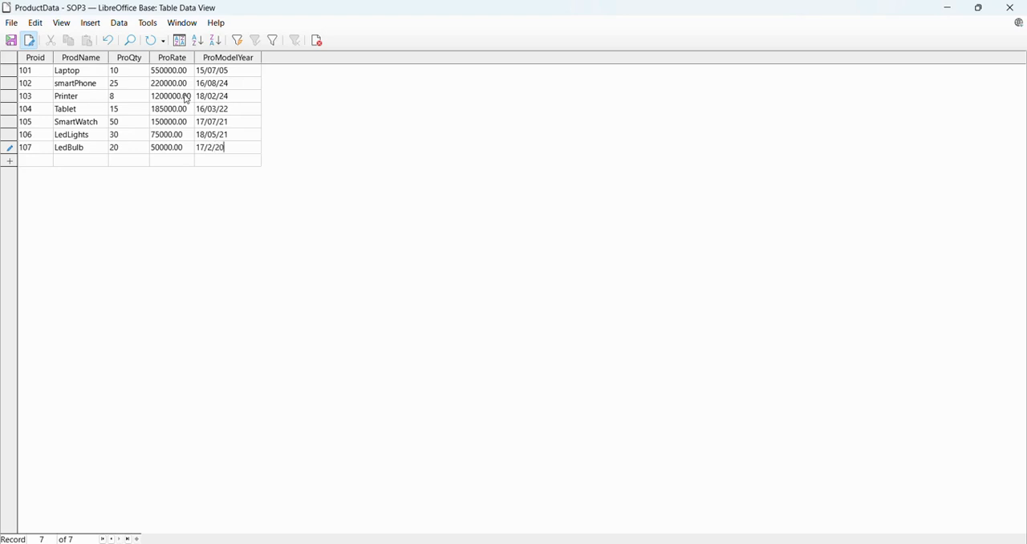
{"action": "key", "text": "Return"}
- Start the eighth record with Proid 108, product name SmartTV and quantity 10
{"action": "type", "text": "1"}
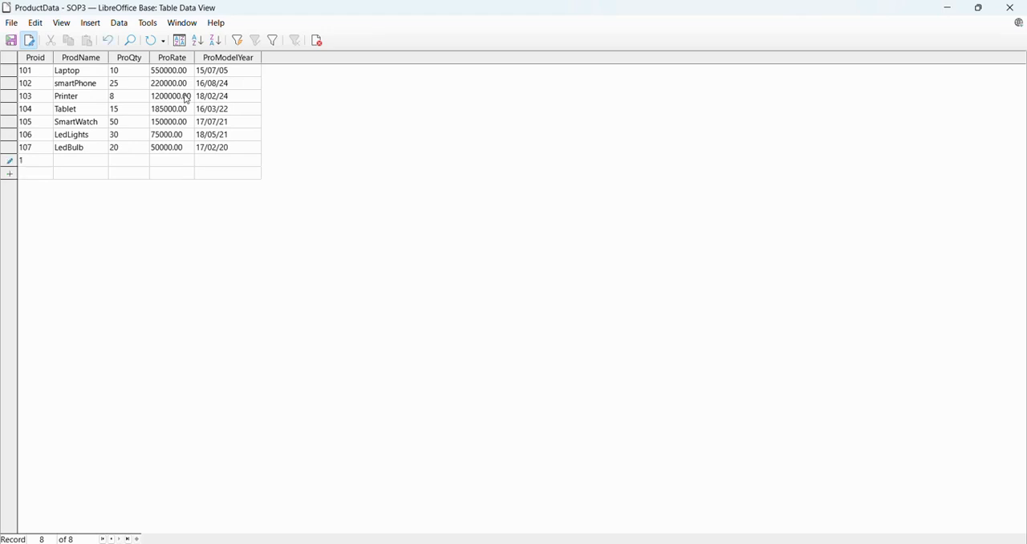
{"action": "type", "text": "0"}
{"action": "type", "text": "8"}
{"action": "type", "text": "Smart"}
{"action": "type", "text": "T"}
{"action": "type", "text": "10"}
{"action": "type", "text": "2500"}
{"action": "type", "text": "00"}
- Complete the SmartTV record with rate 250000 and model year date 18/2/23, and save it
{"action": "key", "text": "Tab"}
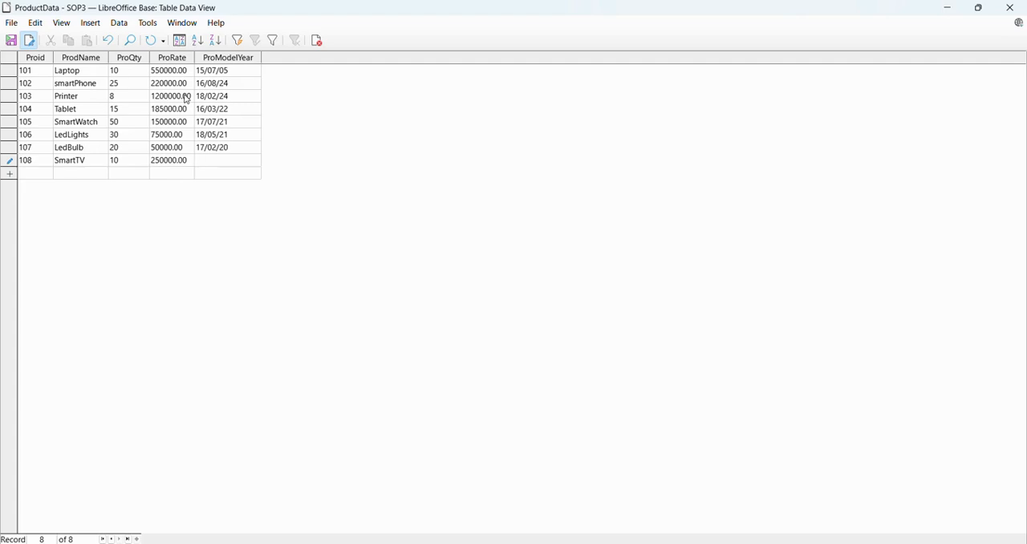
{"action": "type", "text": "18/2/23"}
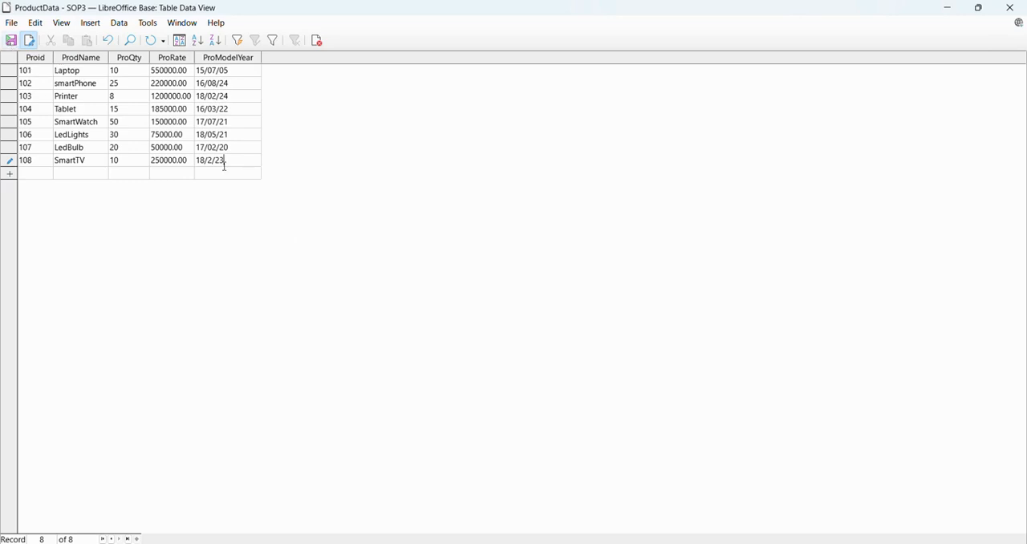
{"action": "left_click", "coordinate": [11, 41]}
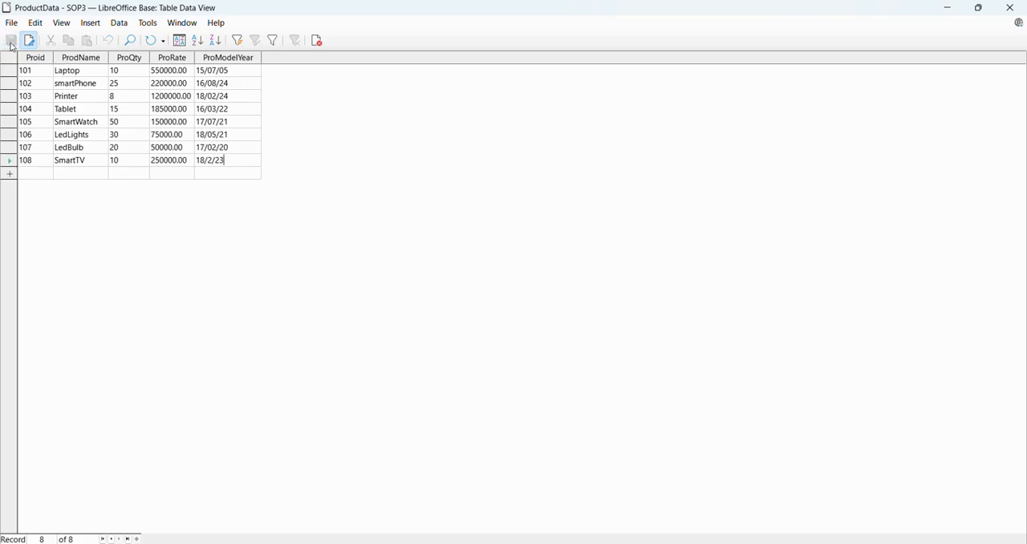
- Close the ProductData table, reopen it to check the stored records, and close it again
{"action": "left_click", "coordinate": [1010, 7]}
{"action": "double_click", "coordinate": [126, 336]}
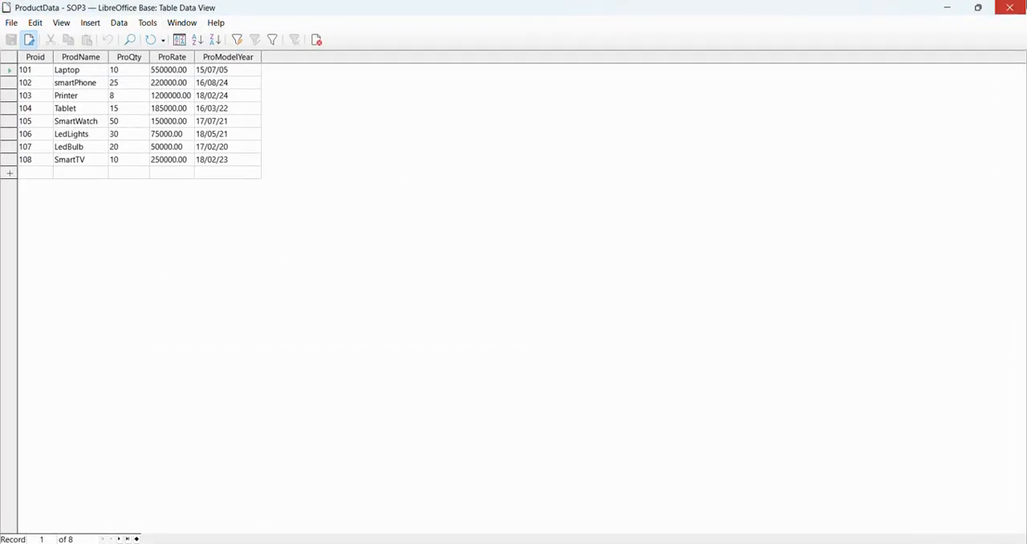
{"action": "left_click", "coordinate": [1010, 8]}
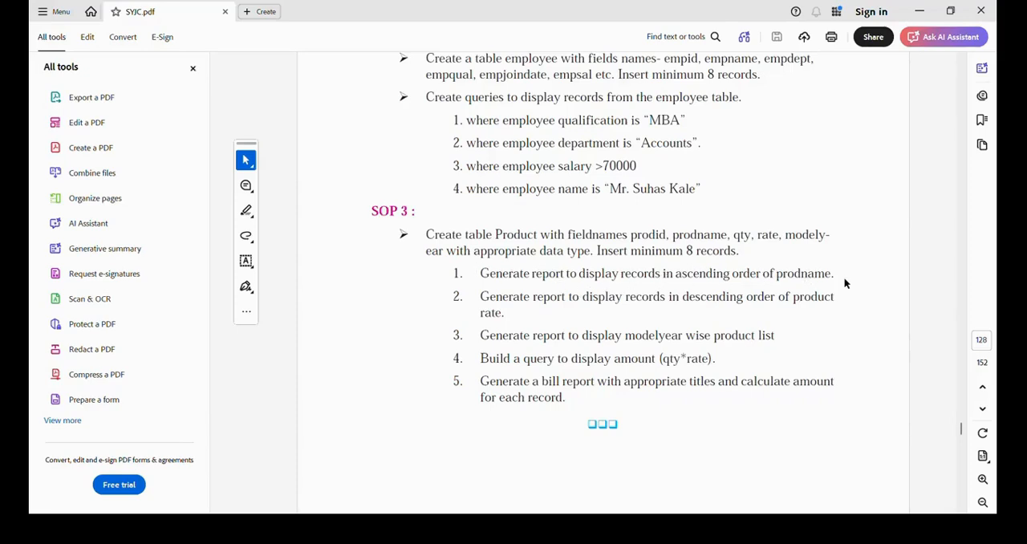
- Switch to the SOP3 database in LibreOffice Base and start a wizard report containing all ProductData fields
{"action": "left_click", "coordinate": [714, 529]}
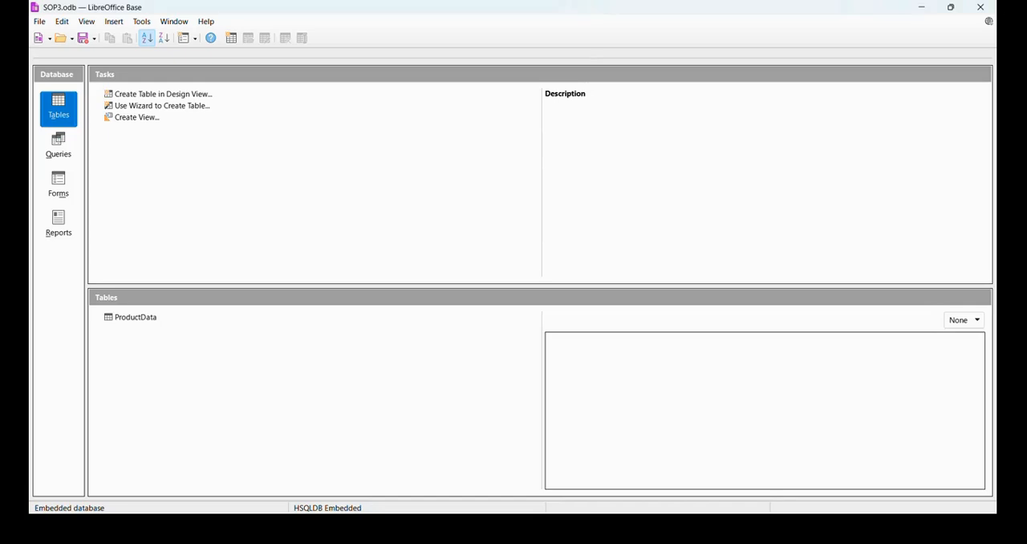
{"action": "left_click", "coordinate": [71, 217]}
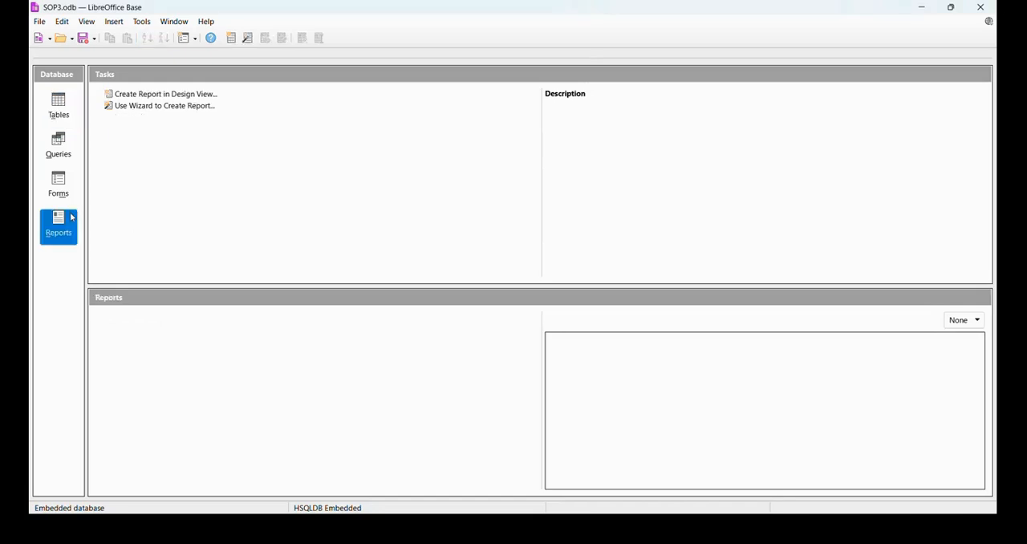
{"action": "left_click", "coordinate": [153, 113]}
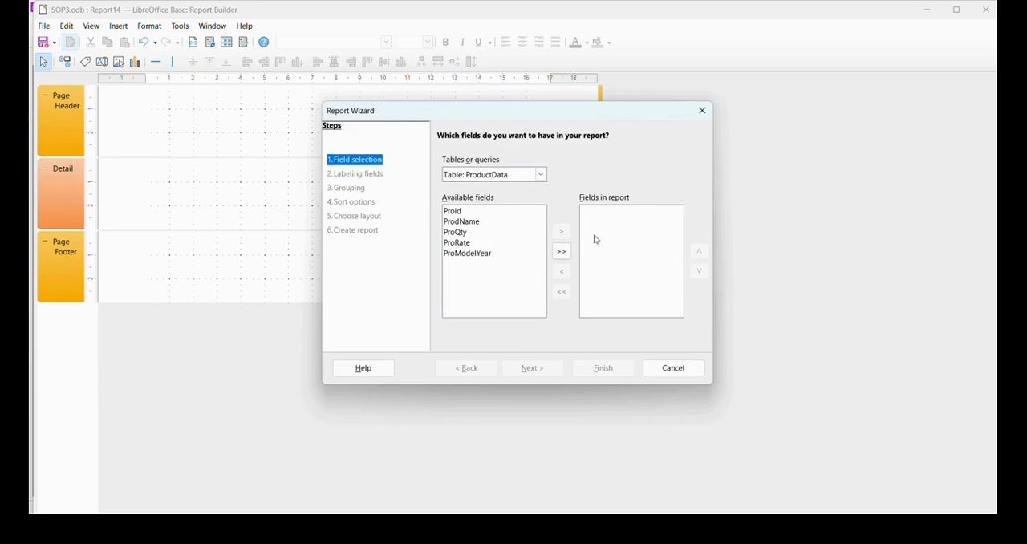
{"action": "left_click", "coordinate": [562, 252]}
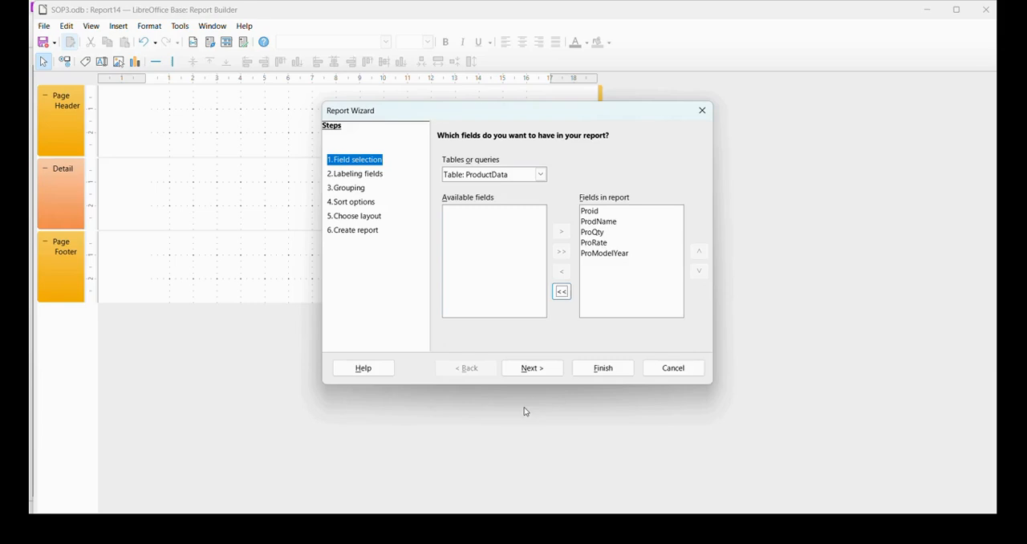
{"action": "left_click", "coordinate": [555, 371]}
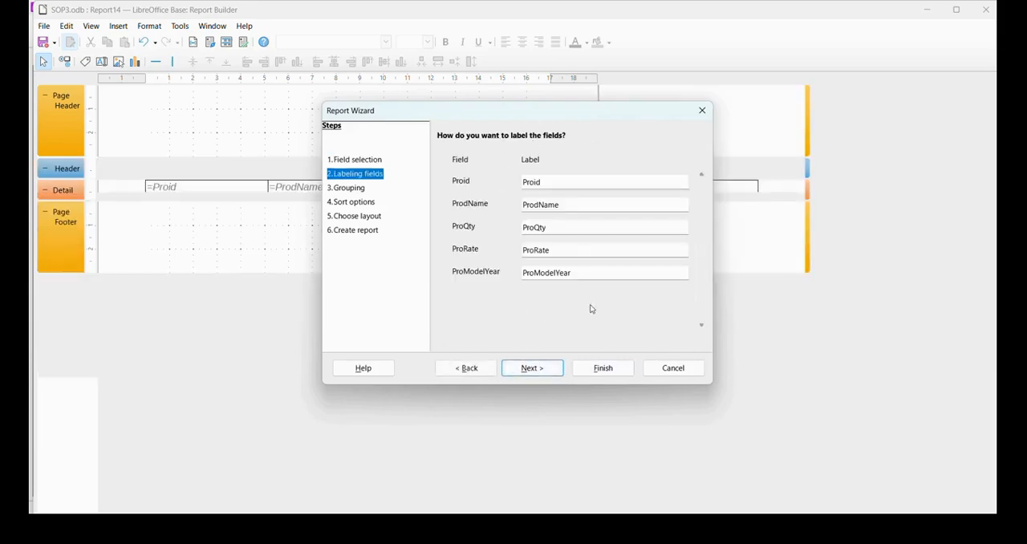
- Keep the default field labels without grouping and sort the report by ProdName in ascending order
{"action": "left_click", "coordinate": [552, 181]}
{"action": "left_click", "coordinate": [534, 368]}
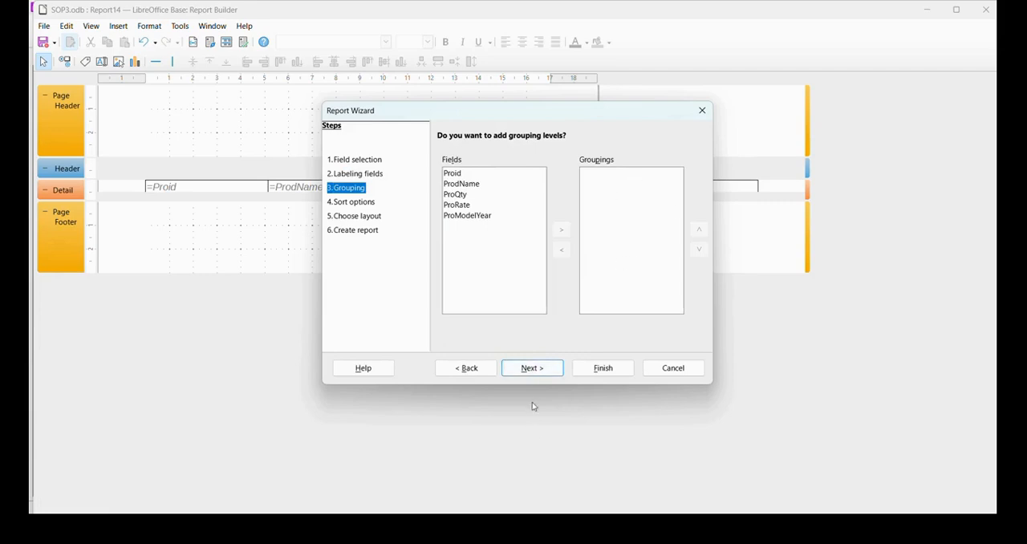
{"action": "left_click", "coordinate": [528, 371]}
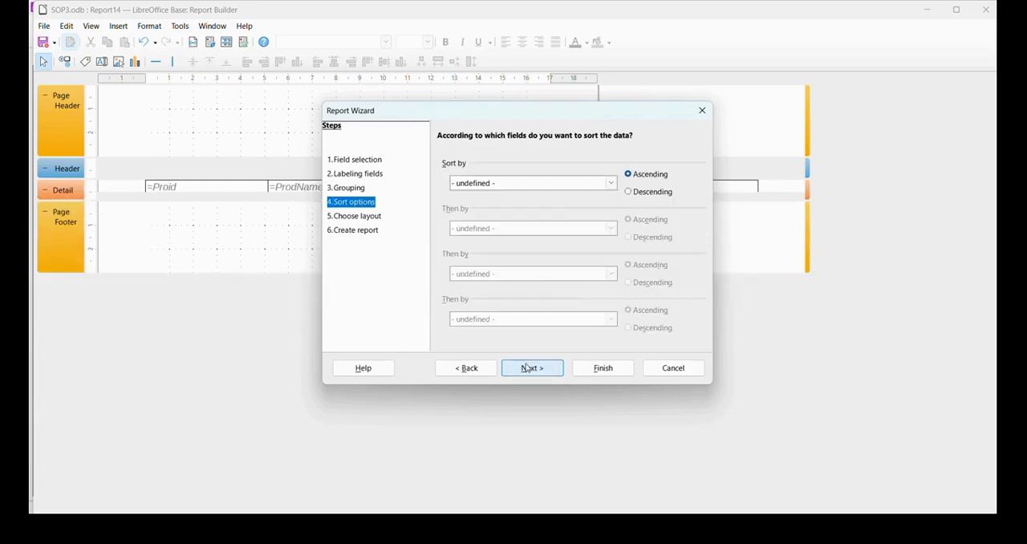
{"action": "left_click", "coordinate": [610, 184]}
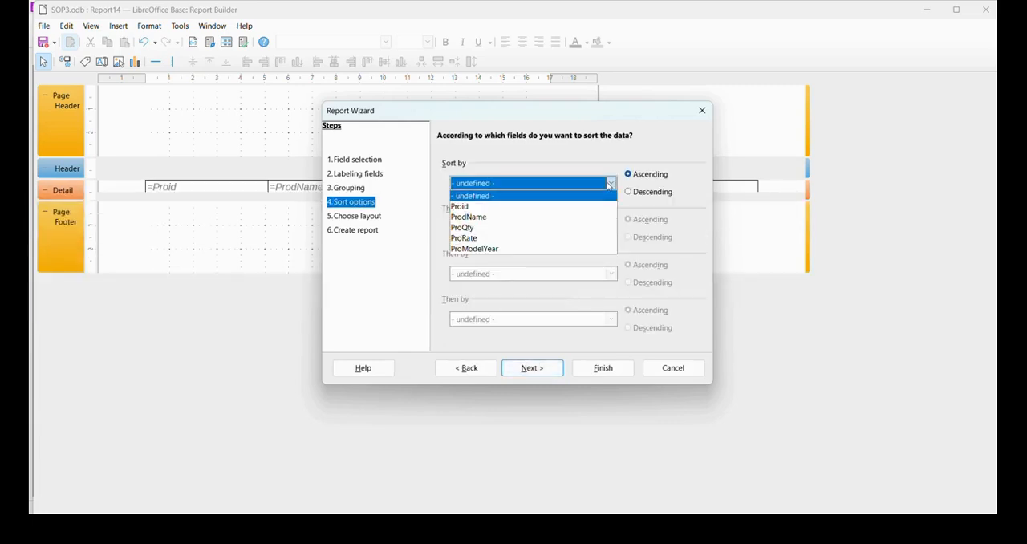
{"action": "left_click", "coordinate": [489, 217]}
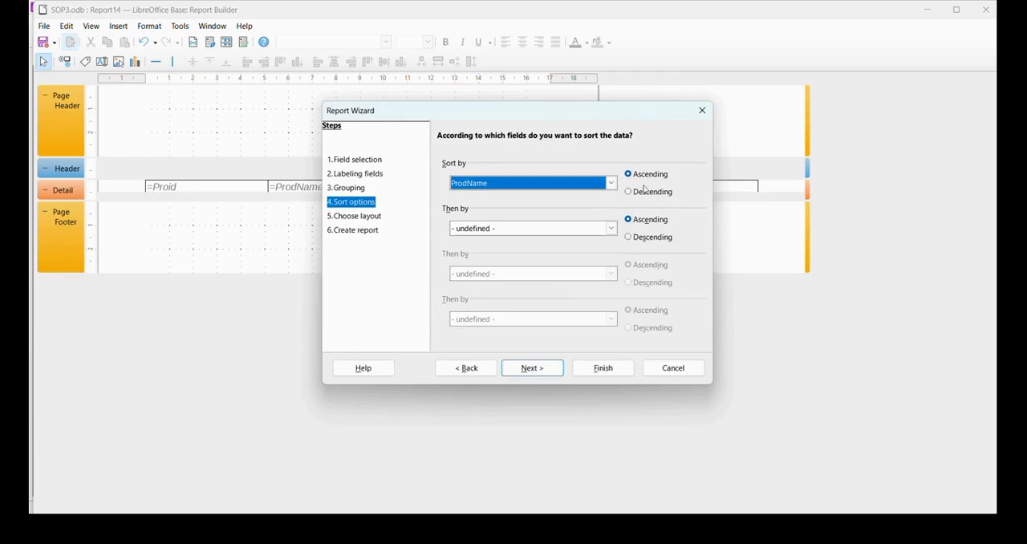
{"action": "left_click", "coordinate": [532, 369]}
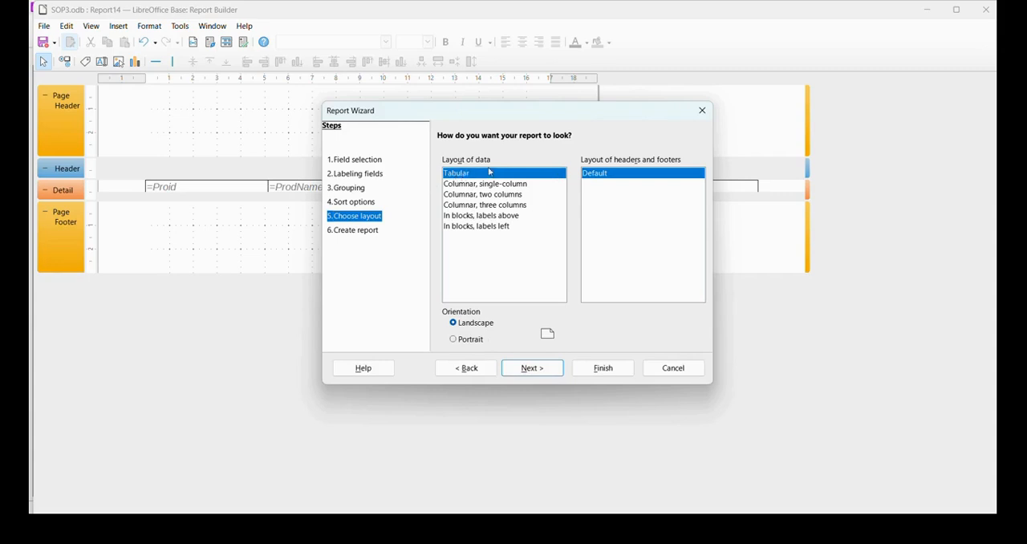
- Keep the tabular landscape layout, title the report ProductName, create it as a dynamic report and close the output
{"action": "left_click", "coordinate": [534, 369]}
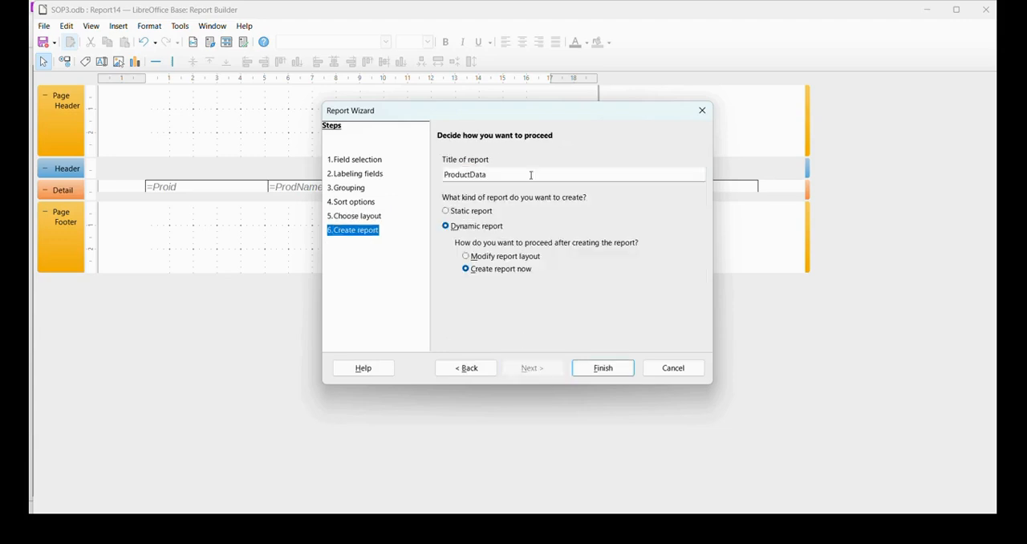
{"action": "key", "text": "BackSpace"}
{"action": "key", "text": "BackSpace"}
{"action": "key", "text": "BackSpace"}
{"action": "key", "text": "BackSpace"}
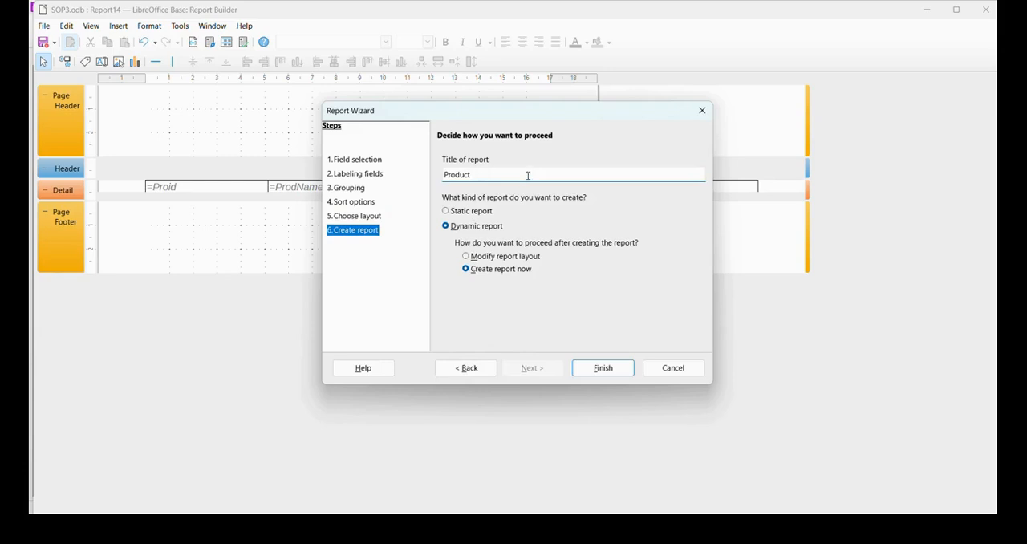
{"action": "type", "text": "Name"}
{"action": "left_click", "coordinate": [601, 372]}
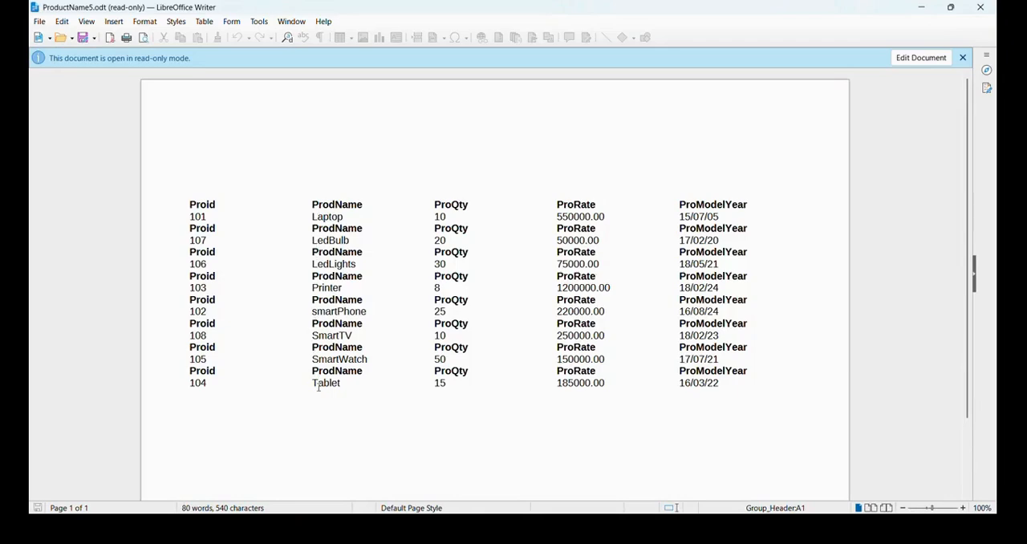
{"action": "left_click", "coordinate": [994, 4]}
- Check the next report task in SYJC.pdf and return to the SOP3 database
{"action": "left_click", "coordinate": [682, 529]}
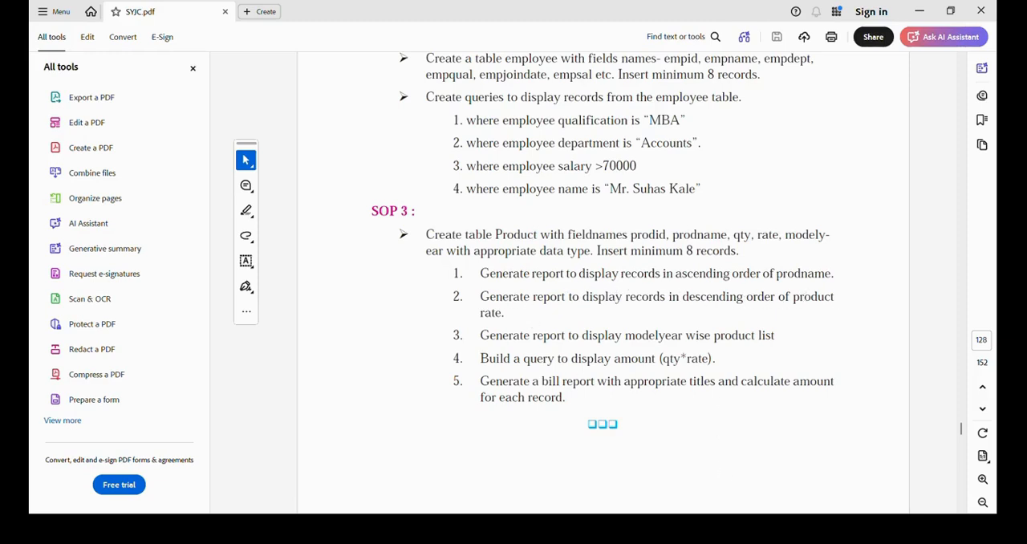
{"action": "left_click", "coordinate": [682, 529]}
{"action": "left_click", "coordinate": [682, 528]}
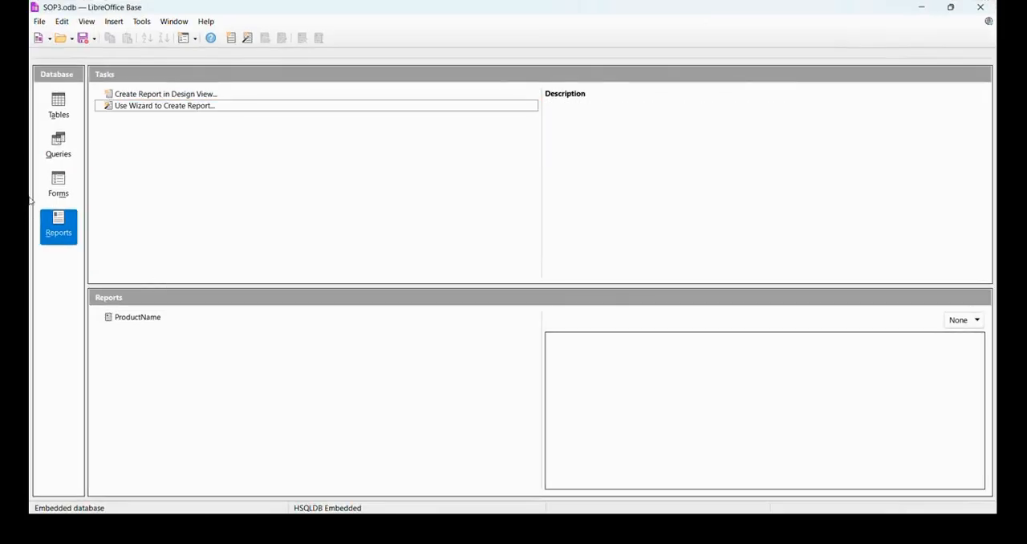
- Start another wizard report containing all fields of the ProductData table
{"action": "double_click", "coordinate": [164, 107]}
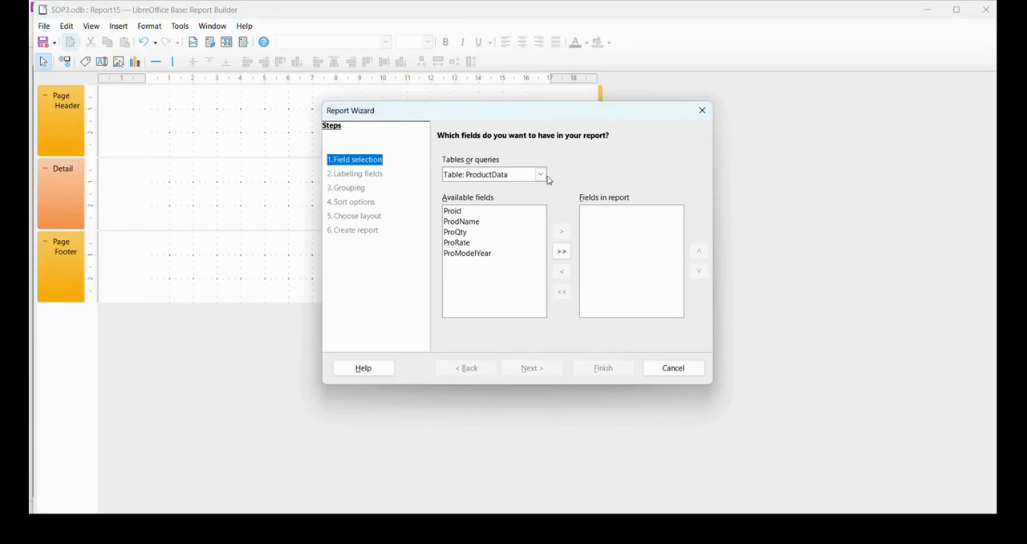
{"action": "left_click", "coordinate": [562, 251]}
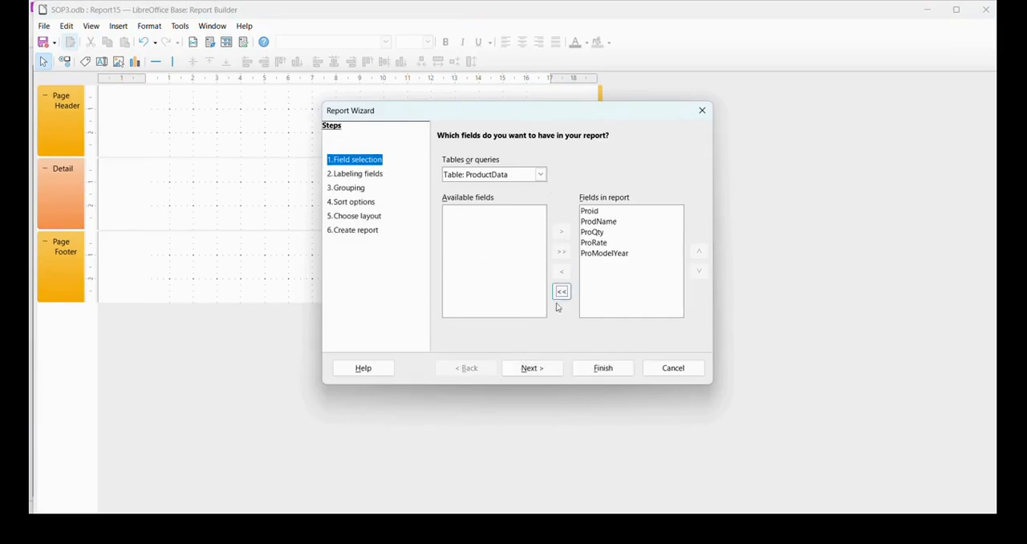
{"action": "left_click", "coordinate": [550, 367]}
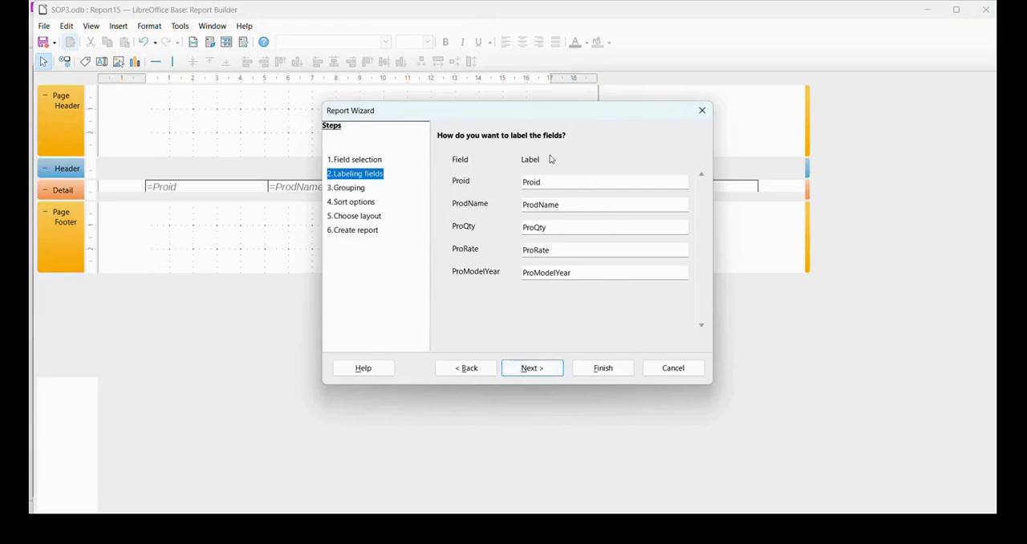
- Keep the default field labels without grouping and sort the report by ProRate in descending order
{"action": "left_click", "coordinate": [548, 374]}
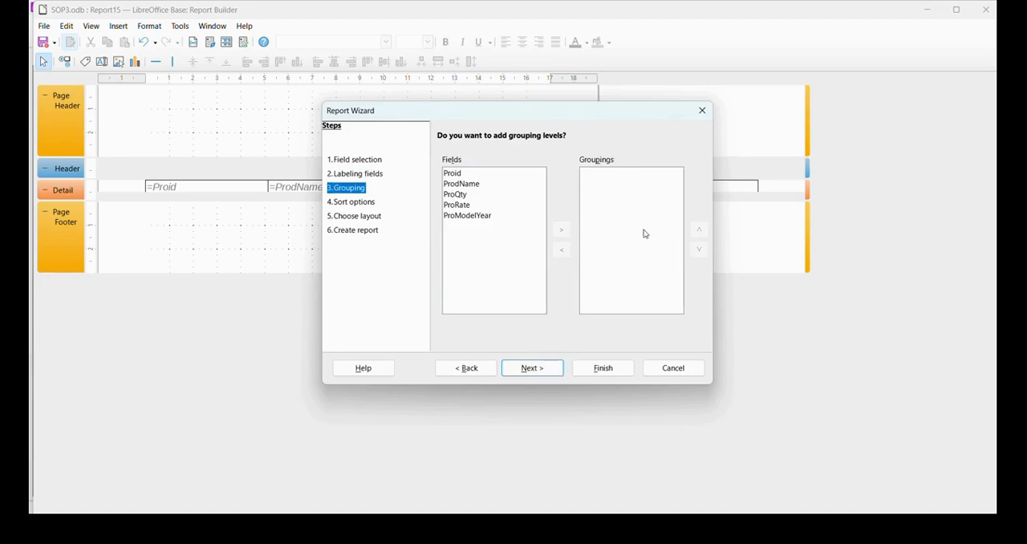
{"action": "left_click", "coordinate": [552, 372]}
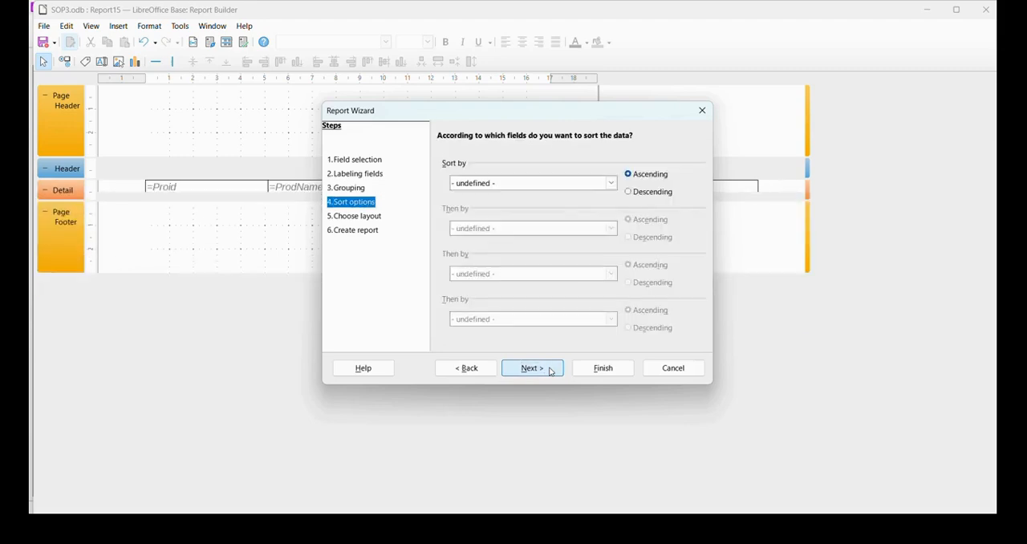
{"action": "left_click", "coordinate": [613, 188]}
{"action": "left_click", "coordinate": [611, 184]}
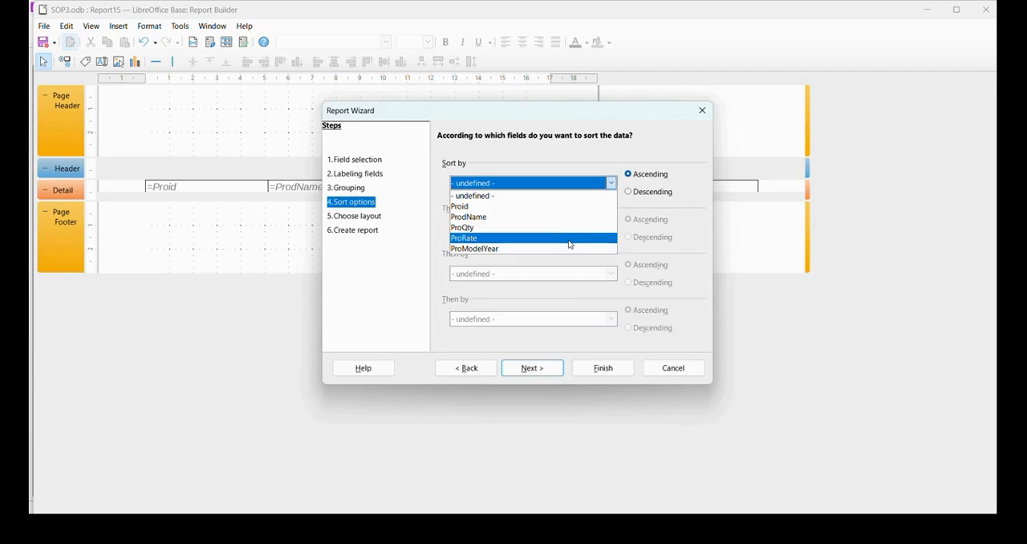
{"action": "left_click", "coordinate": [570, 244]}
{"action": "left_click", "coordinate": [629, 193]}
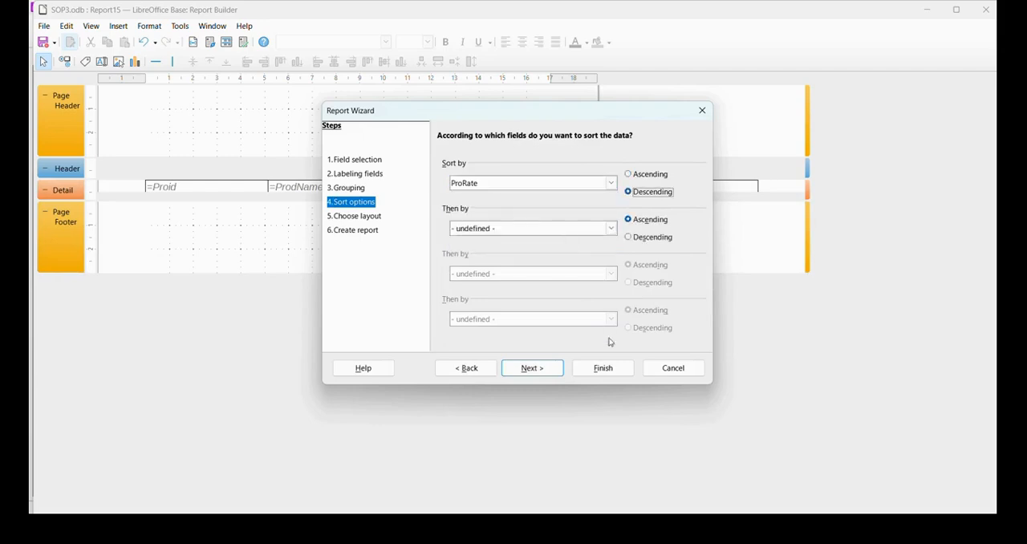
{"action": "left_click", "coordinate": [532, 368]}
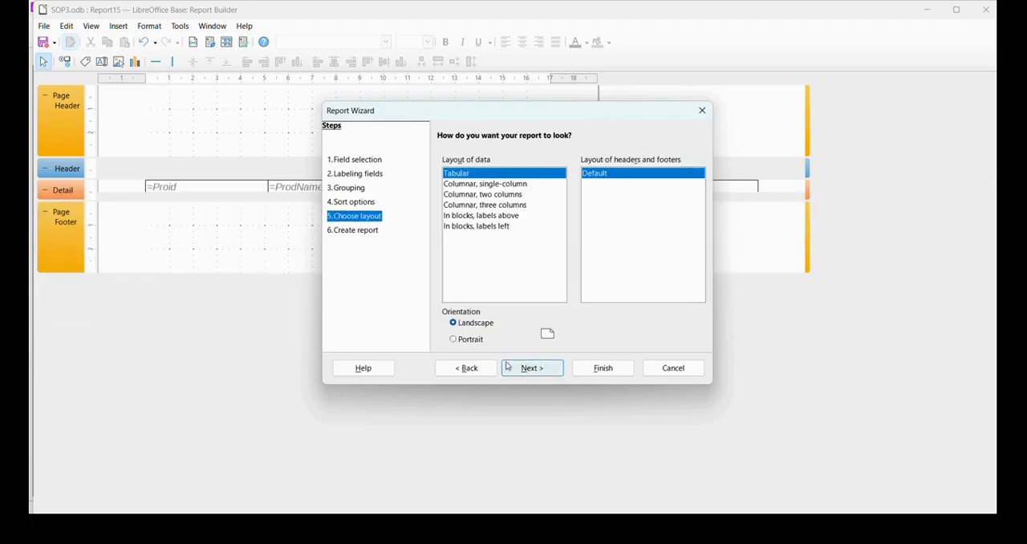
- Keep the tabular landscape layout, title the report ProductRate, create it as a dynamic report and close the output
{"action": "left_click", "coordinate": [533, 368]}
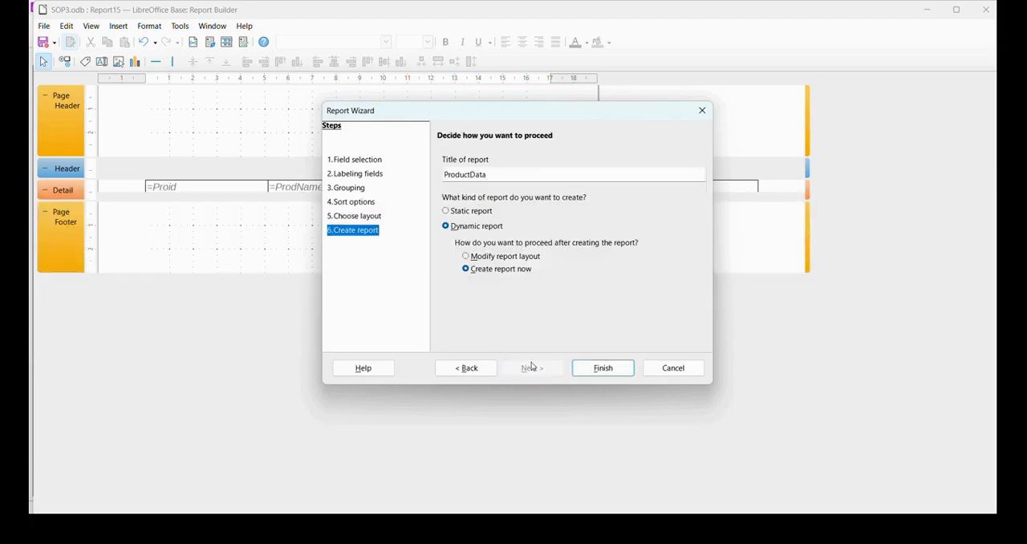
{"action": "left_click", "coordinate": [504, 172]}
{"action": "key", "text": "BackSpace"}
{"action": "key", "text": "BackSpace"}
{"action": "key", "text": "BackSpace"}
{"action": "key", "text": "BackSpace"}
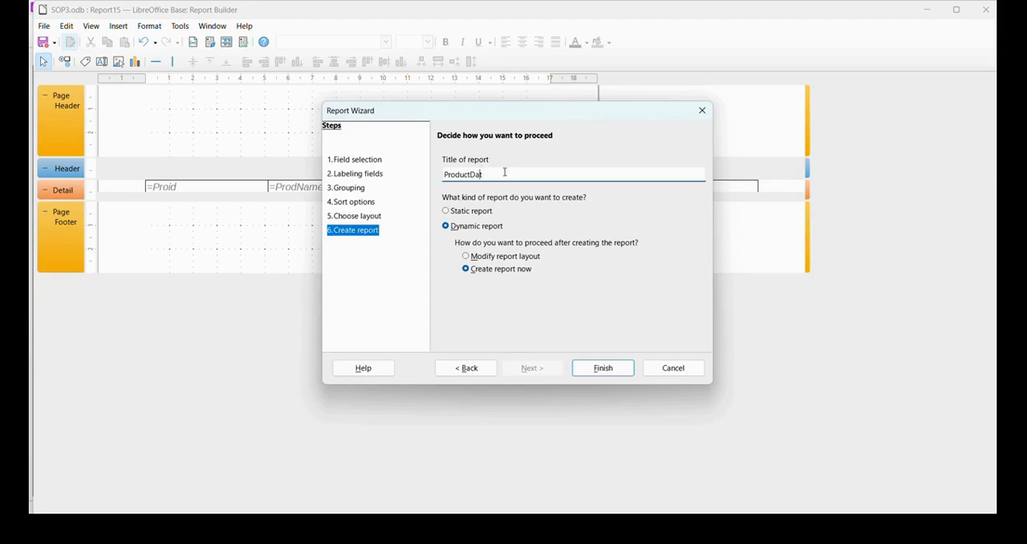
{"action": "type", "text": "Rate"}
{"action": "left_click", "coordinate": [594, 371]}
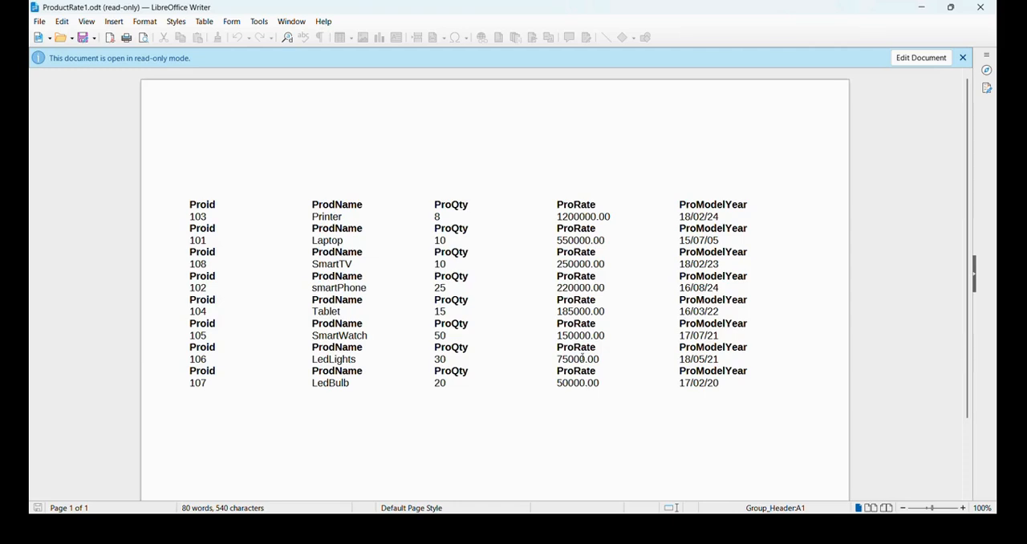
{"action": "left_click", "coordinate": [981, 7]}
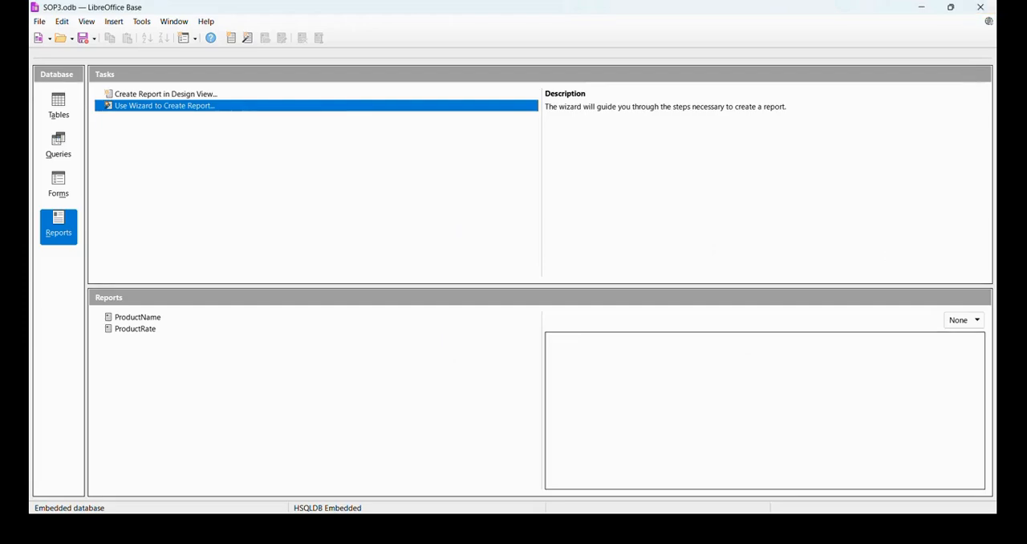
- Check the third SOP 3 task in SYJC.pdf and return to the SOP3 database in LibreOffice Base
{"action": "left_click", "coordinate": [685, 527]}
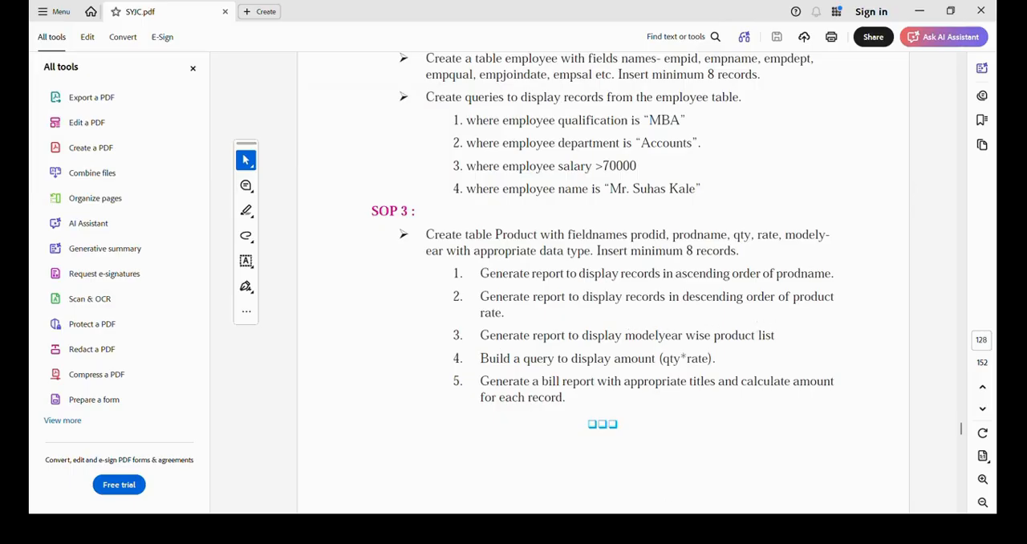
{"action": "left_click", "coordinate": [714, 528]}
{"action": "left_click", "coordinate": [218, 333]}
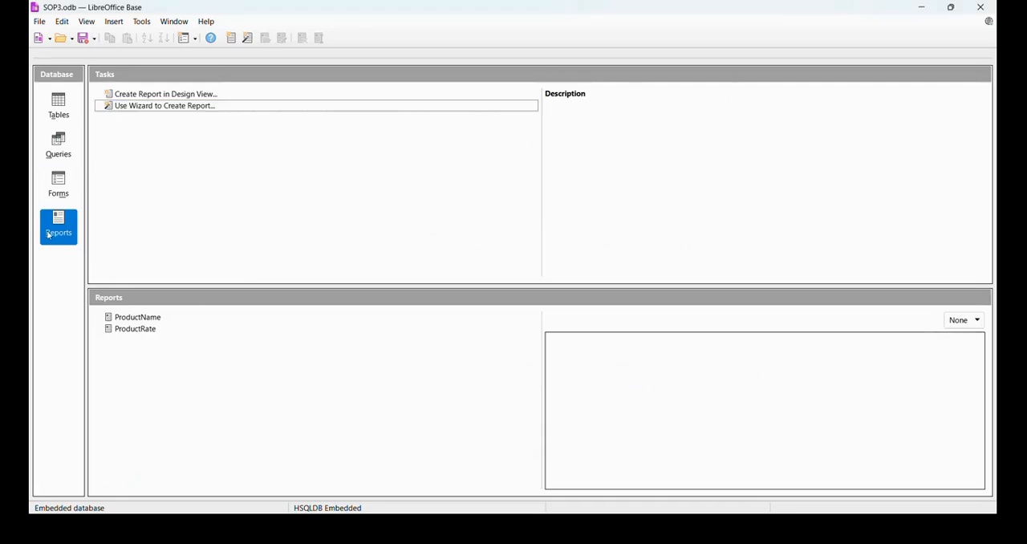
- Start a new wizard report with all ProductData fields and label the Proid field ProductID
{"action": "double_click", "coordinate": [137, 105]}
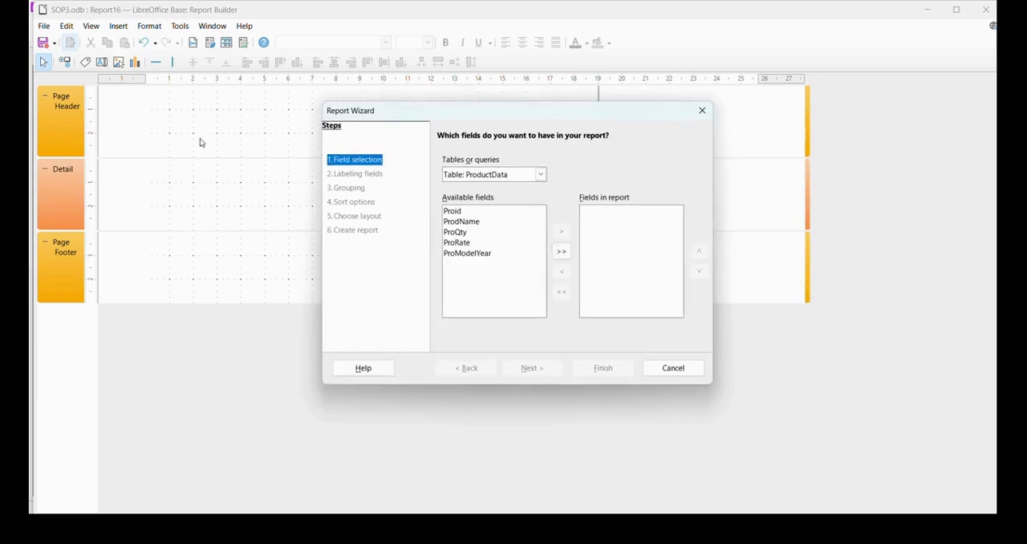
{"action": "left_click", "coordinate": [557, 251]}
{"action": "left_click", "coordinate": [533, 368]}
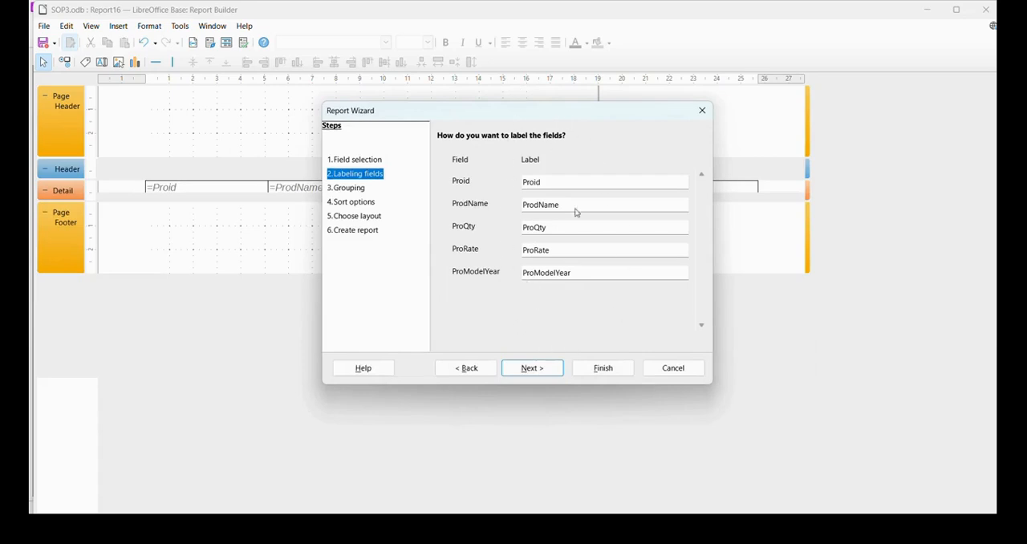
{"action": "left_click", "coordinate": [552, 180]}
{"action": "type", "text": "ductID"}
{"action": "left_click", "coordinate": [544, 368]}
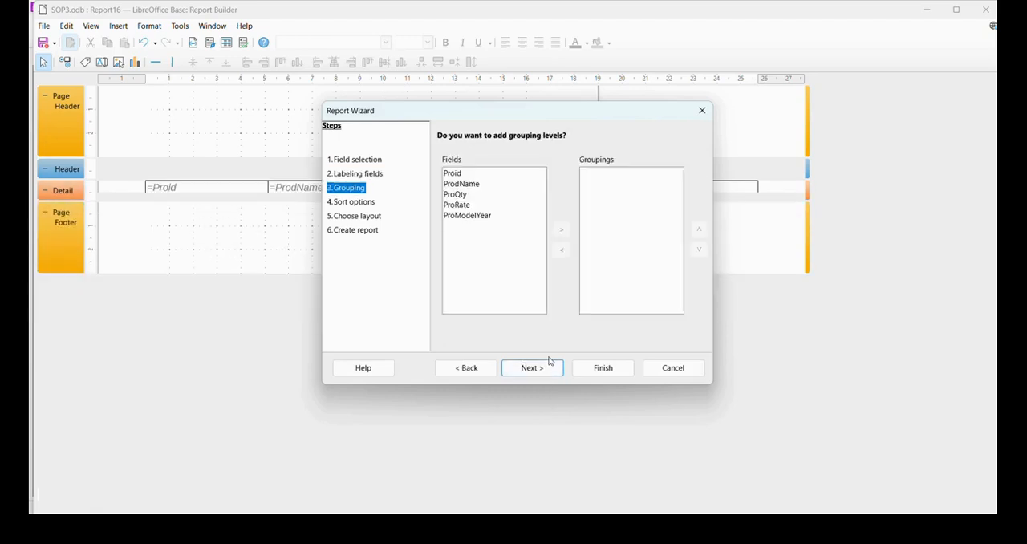
- Skip grouping and sort the report by ProModelYear in ascending order
{"action": "left_click", "coordinate": [551, 368]}
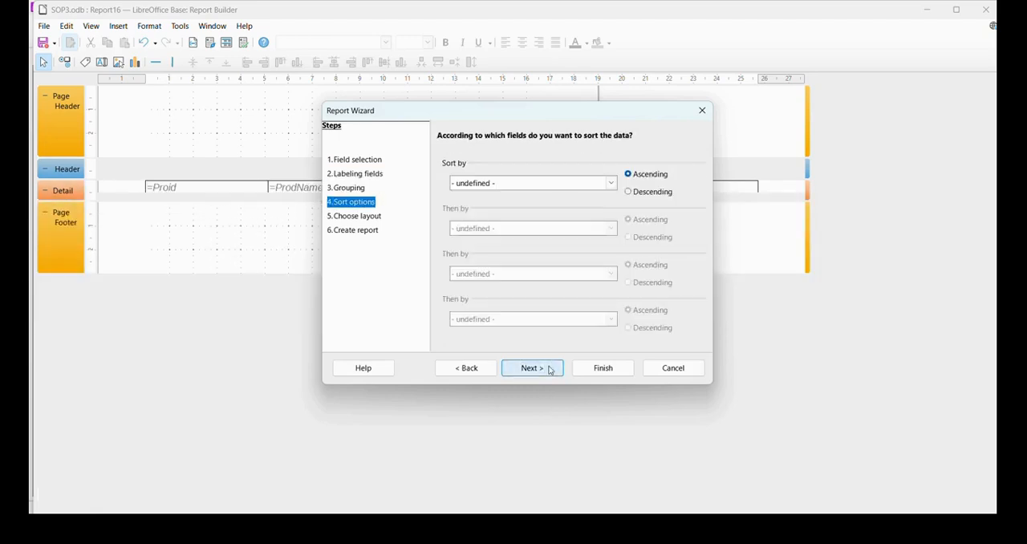
{"action": "left_click", "coordinate": [610, 184]}
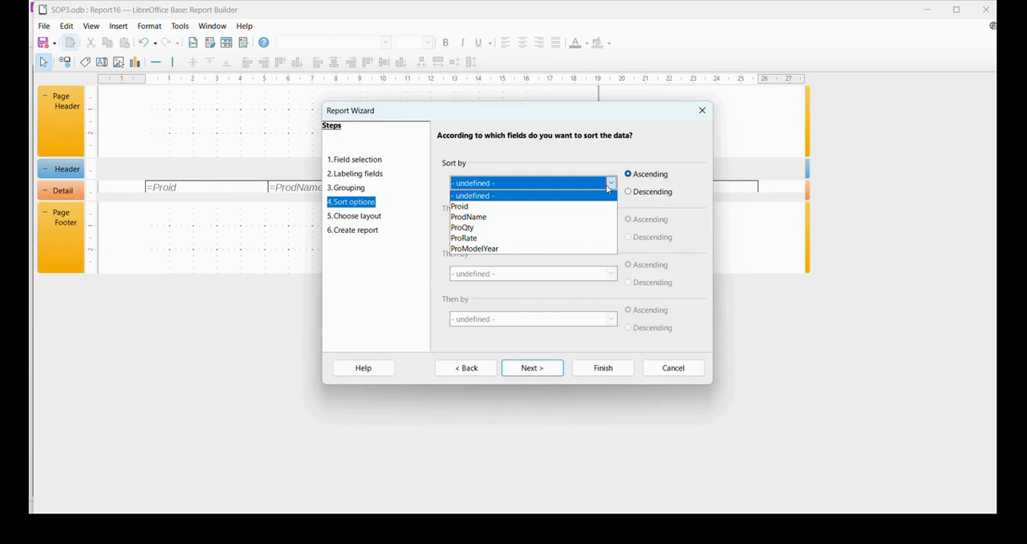
{"action": "left_click", "coordinate": [537, 251]}
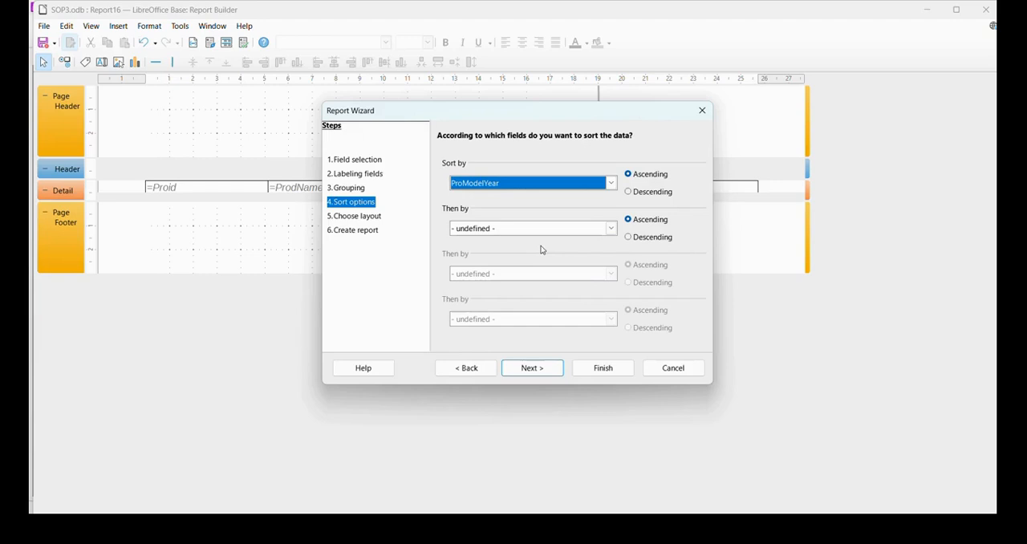
{"action": "left_click", "coordinate": [553, 373]}
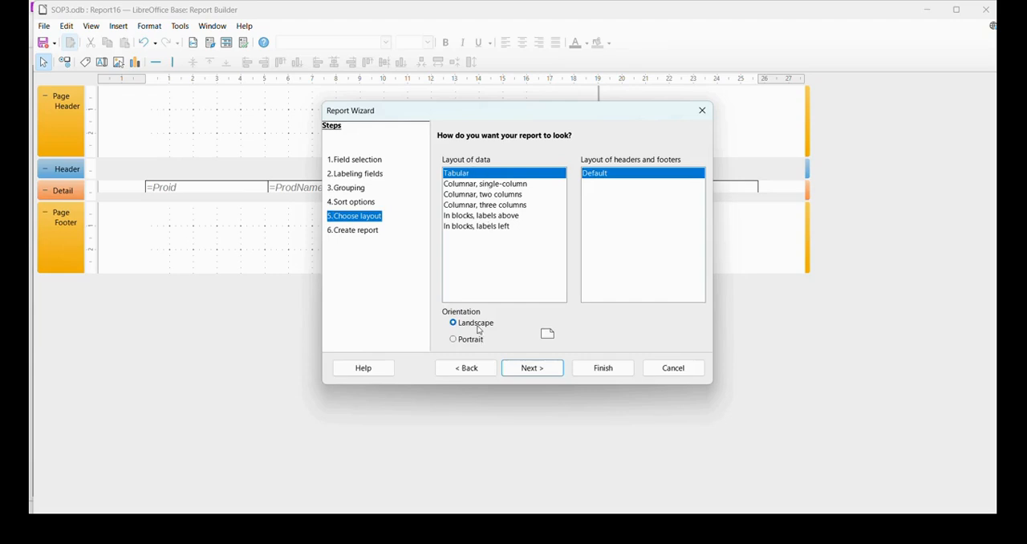
- Keep the tabular landscape layout, title the report ProductManufacturingYear, create it as a dynamic report and close the output
{"action": "left_click", "coordinate": [531, 370]}
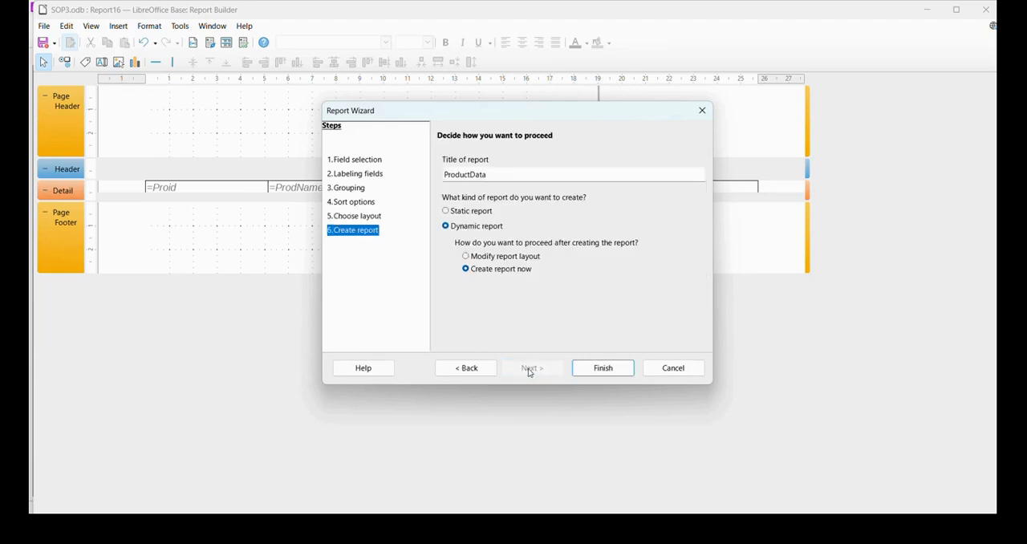
{"action": "right_click", "coordinate": [492, 180]}
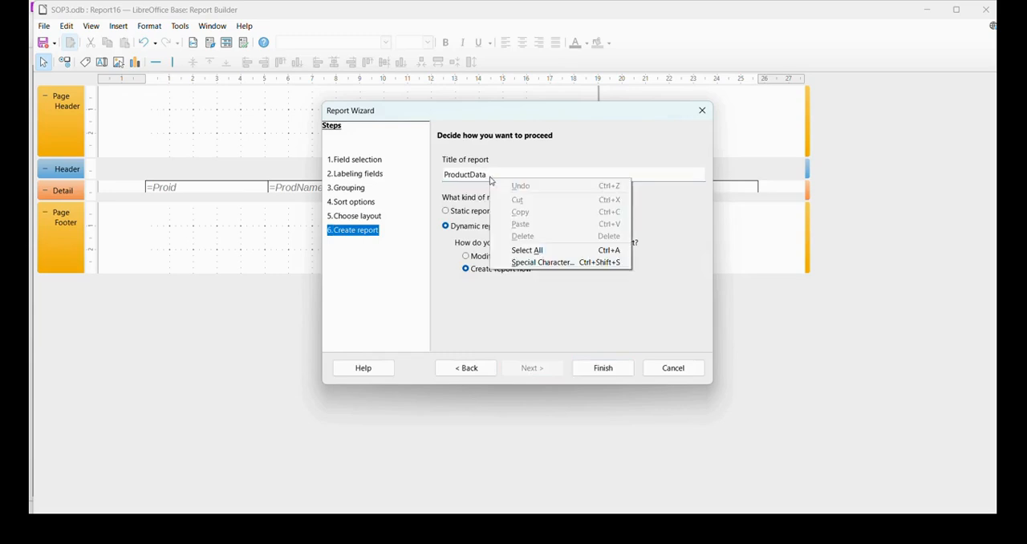
{"action": "left_click", "coordinate": [487, 174]}
{"action": "key", "text": "BackSpace"}
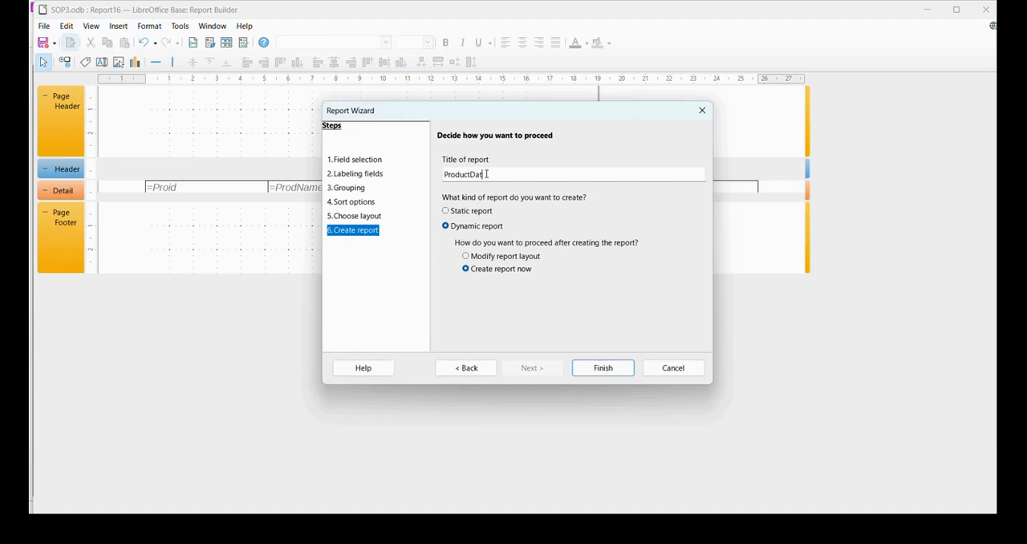
{"action": "key", "text": "BackSpace"}
{"action": "key", "text": "BackSpace"}
{"action": "type", "text": "ManufacturingYear"}
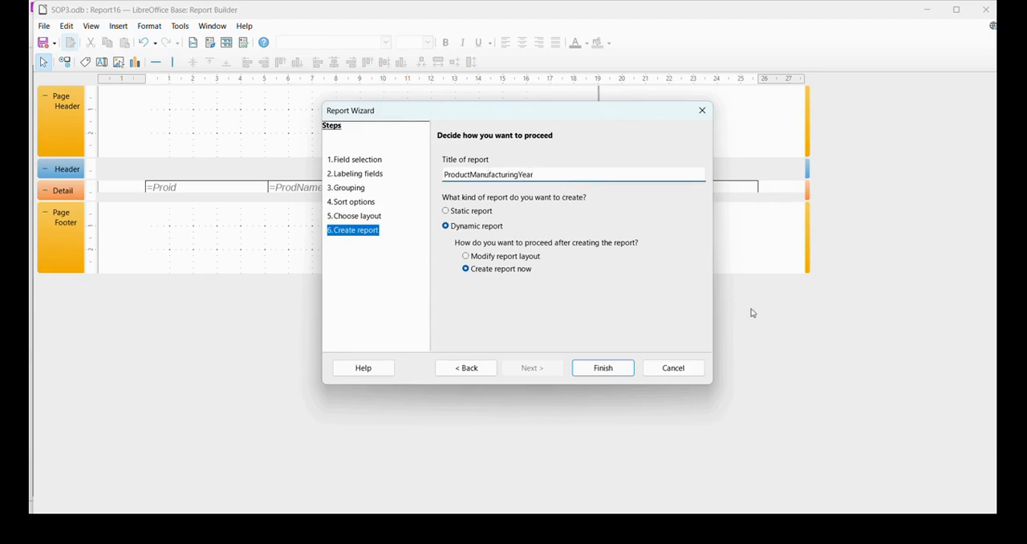
{"action": "left_click", "coordinate": [594, 368]}
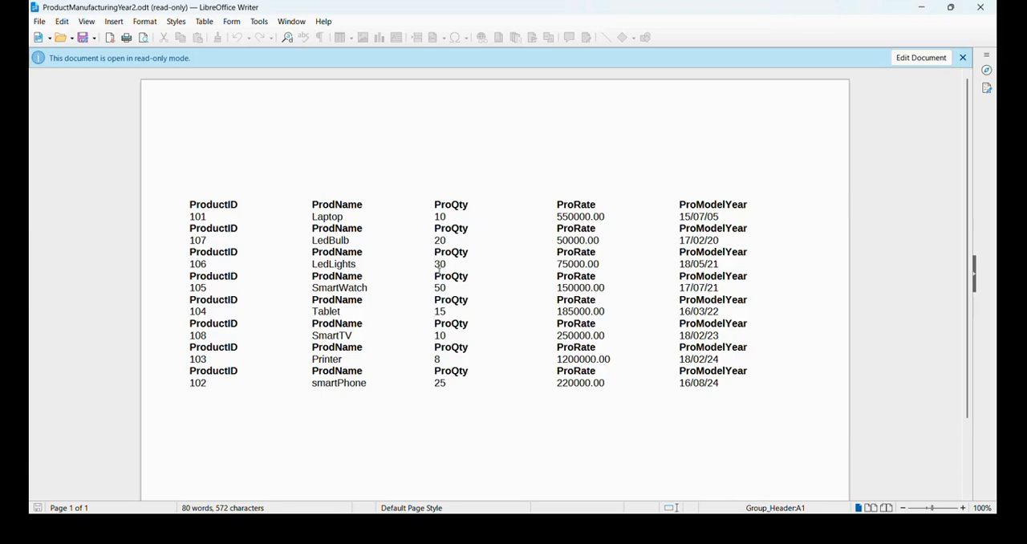
{"action": "left_click", "coordinate": [982, 10]}
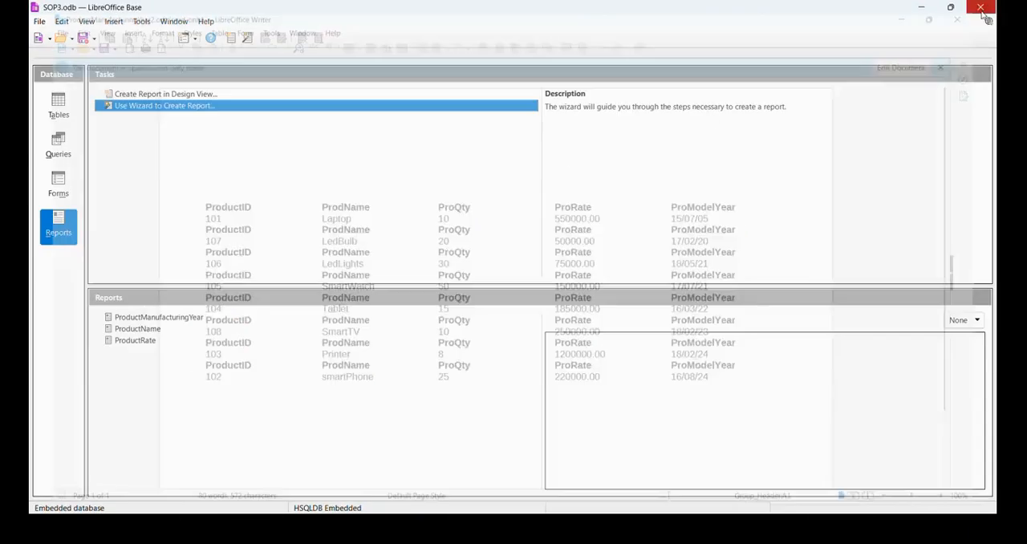
- Check the amount query task in SYJC.pdf and return to the SOP3 database in LibreOffice Base
{"action": "left_click", "coordinate": [688, 529]}
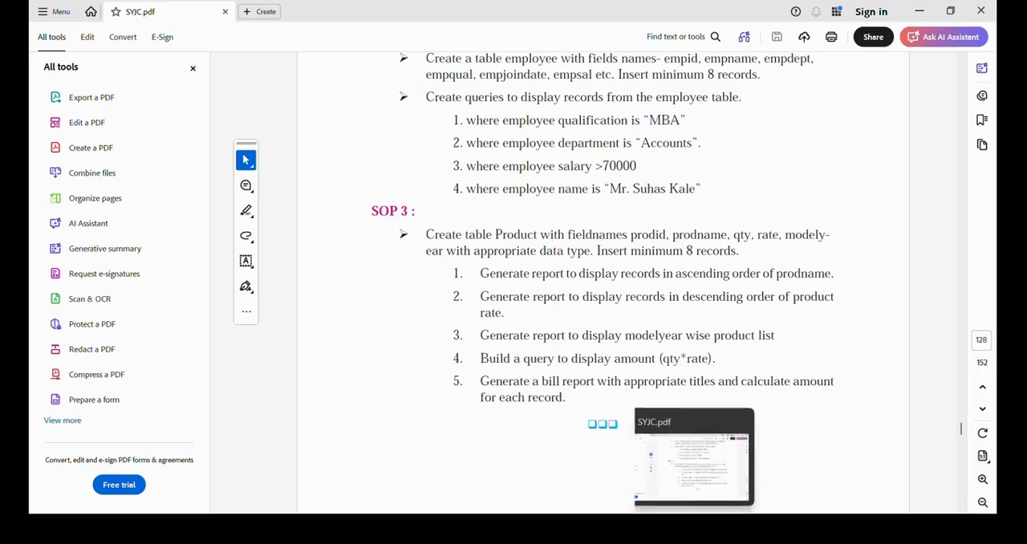
{"action": "mouse_move", "coordinate": [713, 529]}
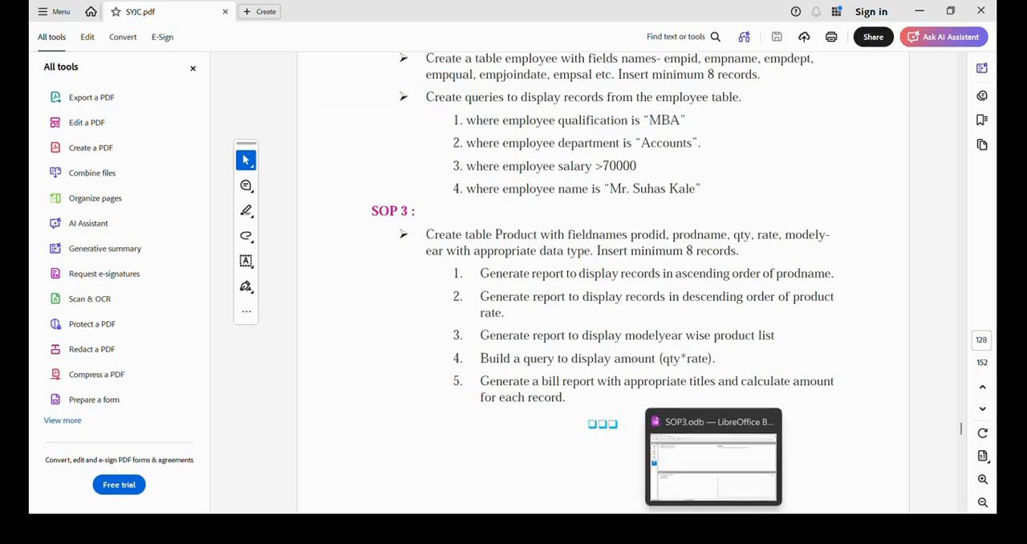
{"action": "left_click", "coordinate": [713, 528]}
{"action": "left_click", "coordinate": [155, 226]}
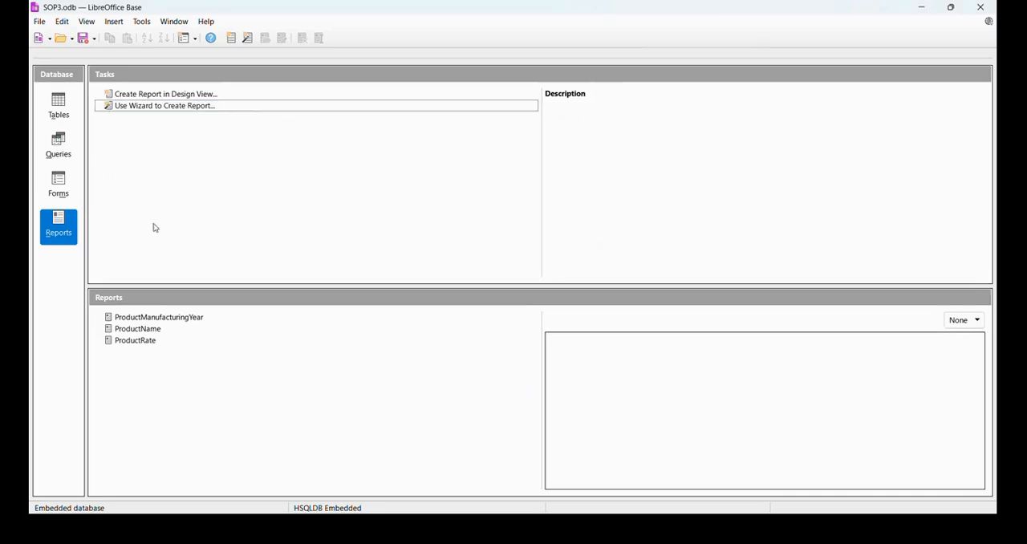
- Create a new query in design view and add the ProductData table to it
{"action": "left_click", "coordinate": [71, 152]}
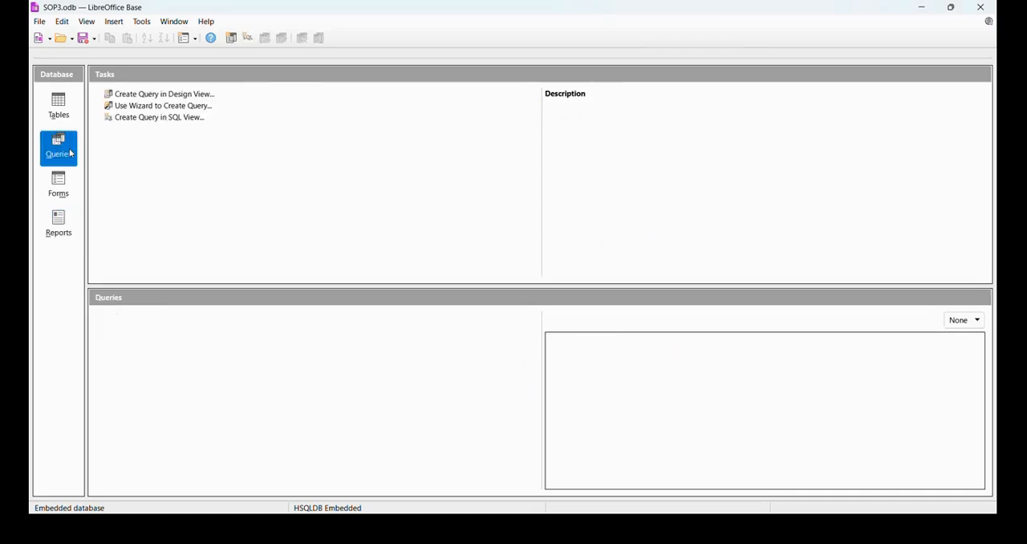
{"action": "left_click", "coordinate": [142, 95]}
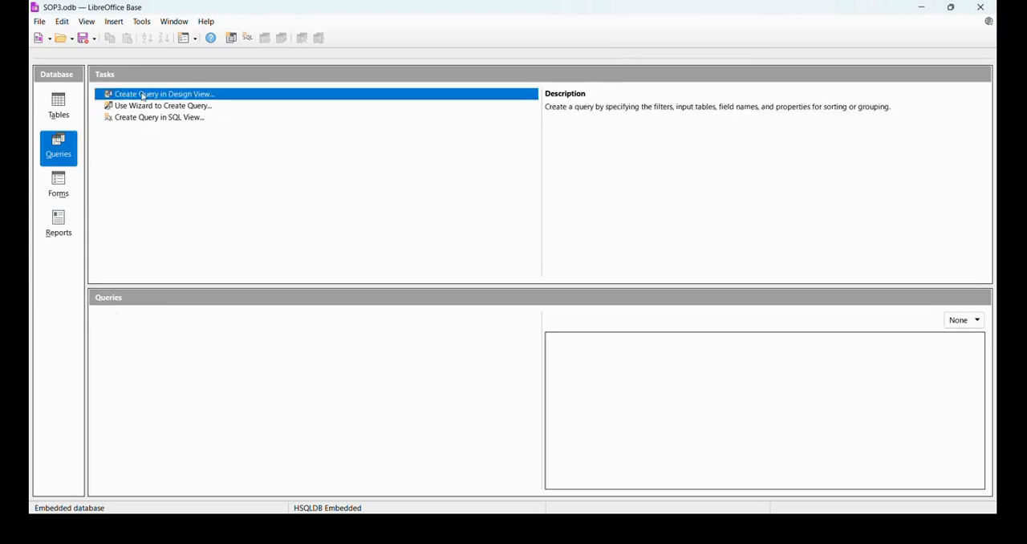
{"action": "left_click", "coordinate": [142, 94]}
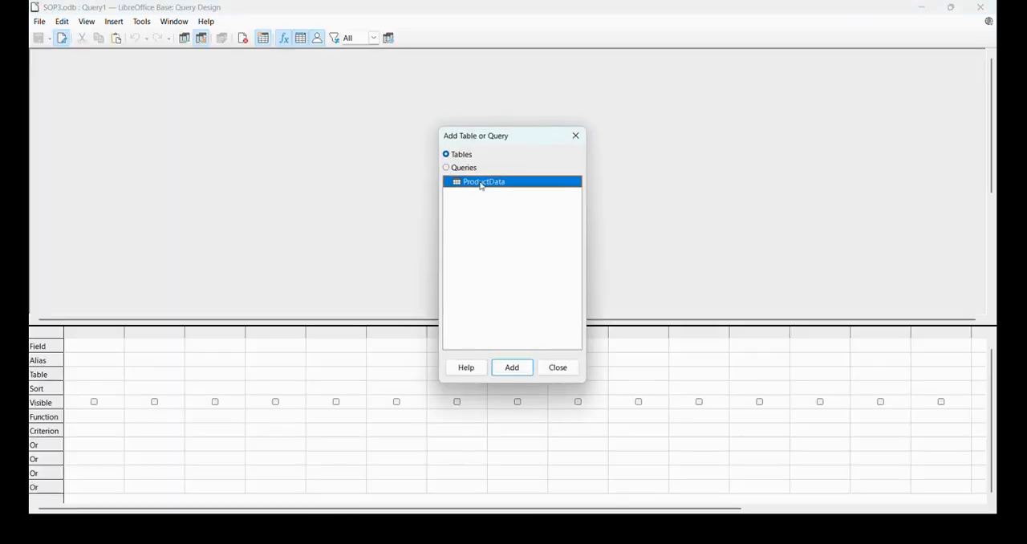
{"action": "left_click", "coordinate": [522, 372]}
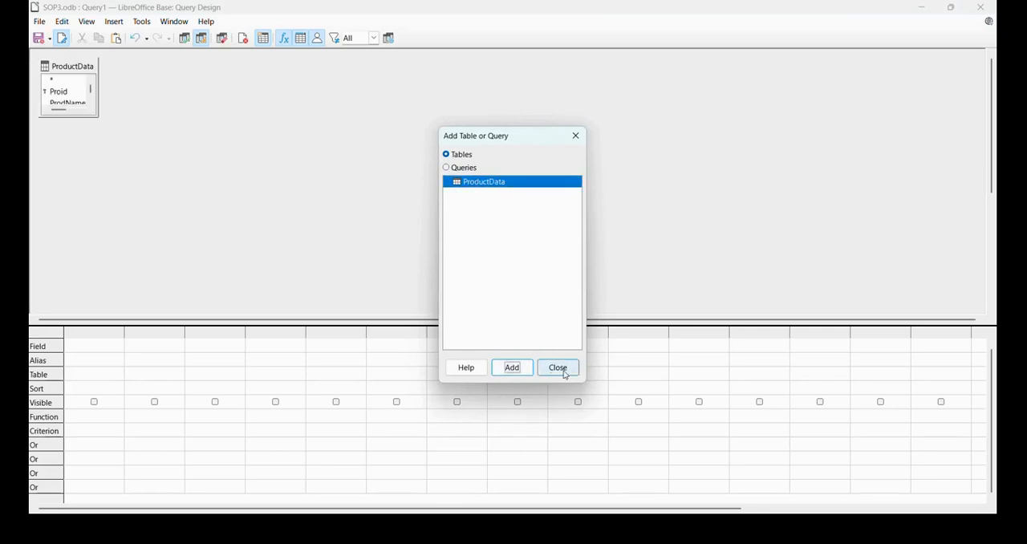
{"action": "left_click", "coordinate": [558, 368]}
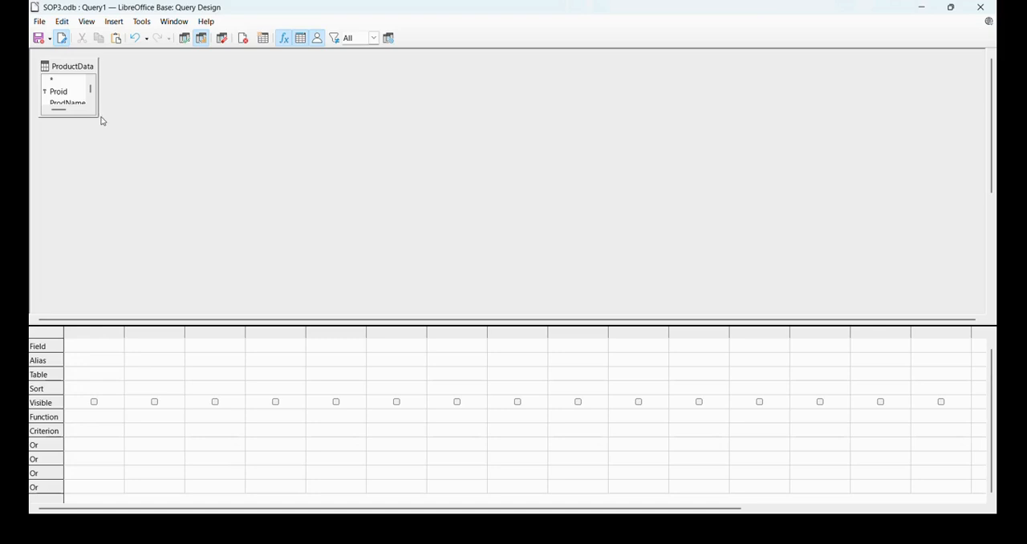
- Enlarge the ProductData field list and add Proid and ProdName from ProductData as the first two query columns
{"action": "left_click_drag", "start_coordinate": [99, 117], "coordinate": [160, 202]}
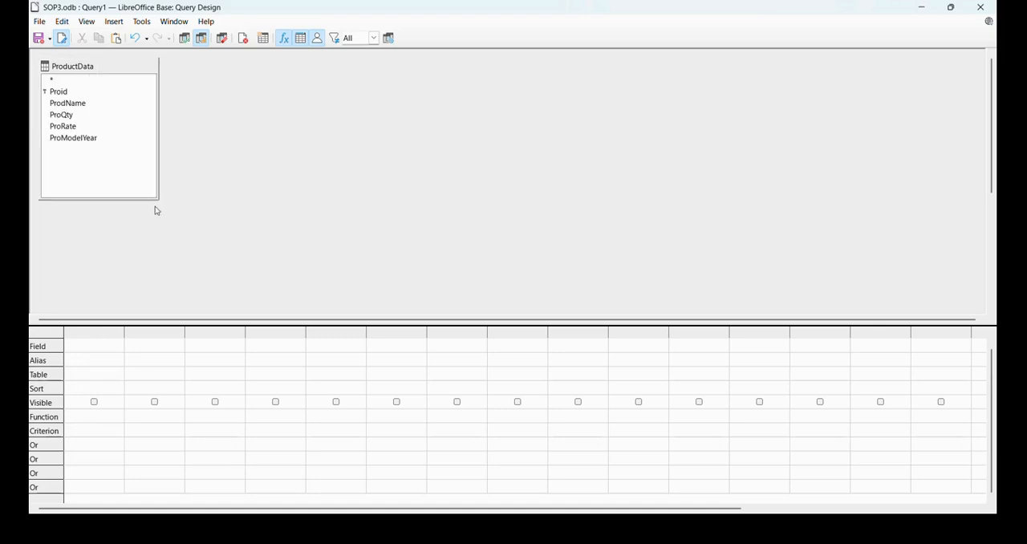
{"action": "left_click", "coordinate": [86, 348]}
{"action": "left_click", "coordinate": [116, 345]}
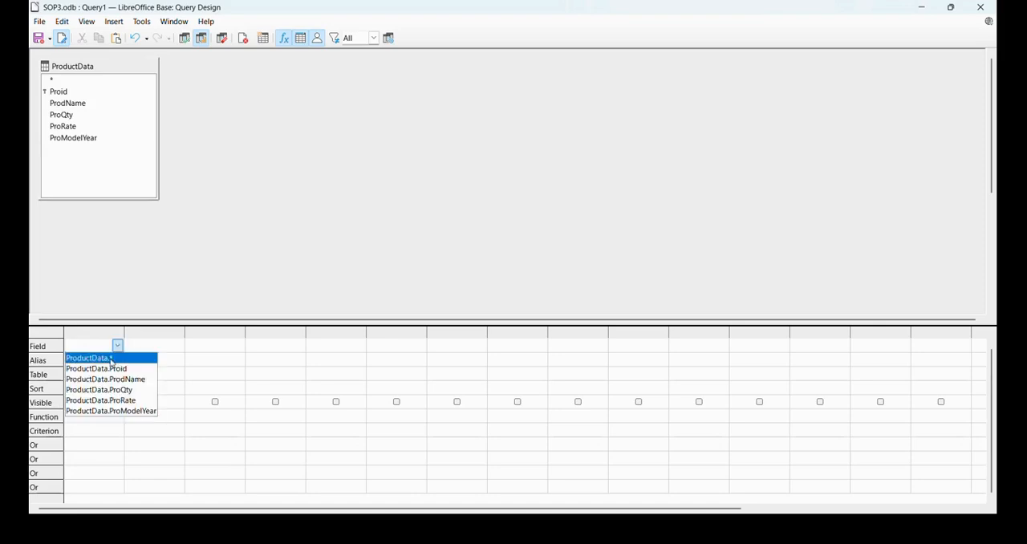
{"action": "left_click", "coordinate": [120, 368]}
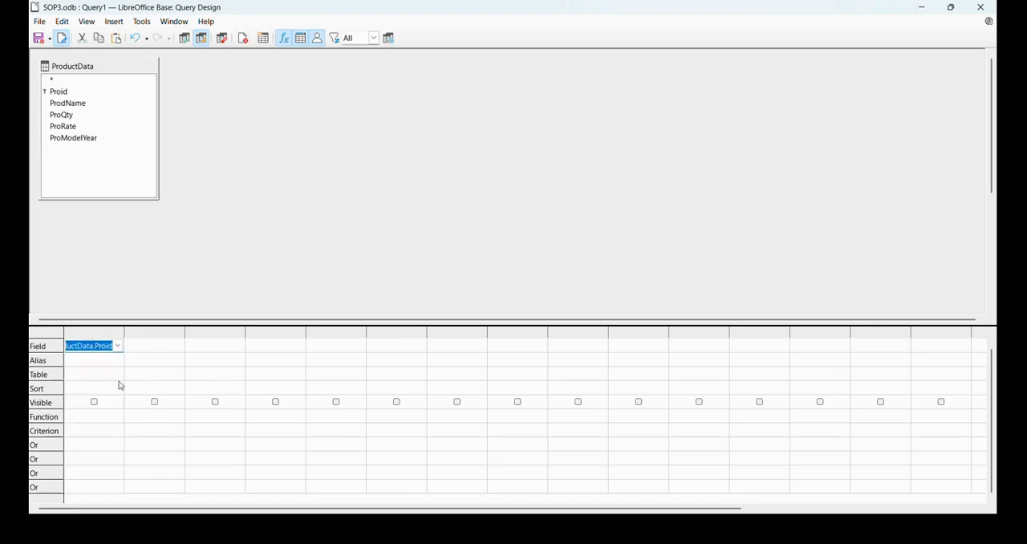
{"action": "left_click", "coordinate": [116, 380]}
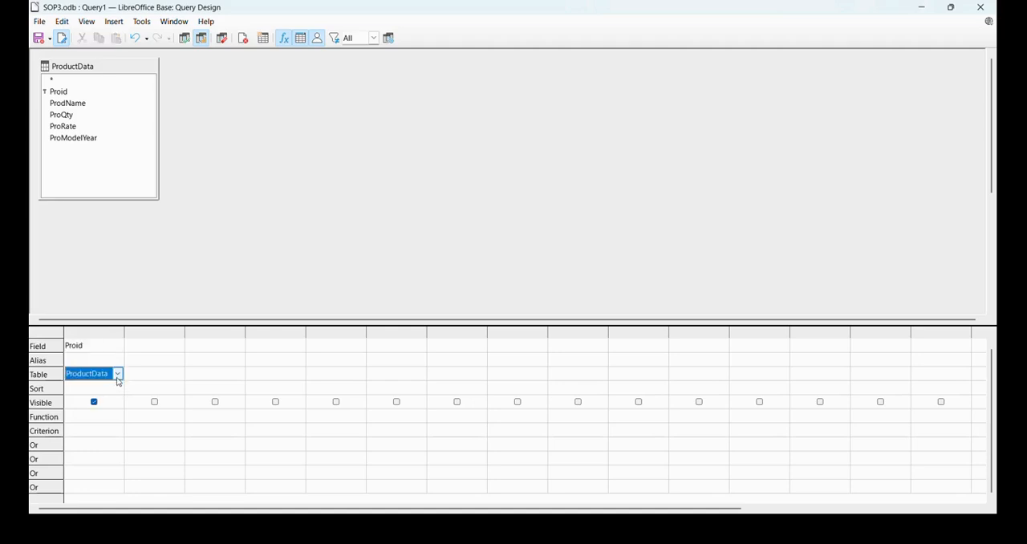
{"action": "left_click", "coordinate": [158, 350]}
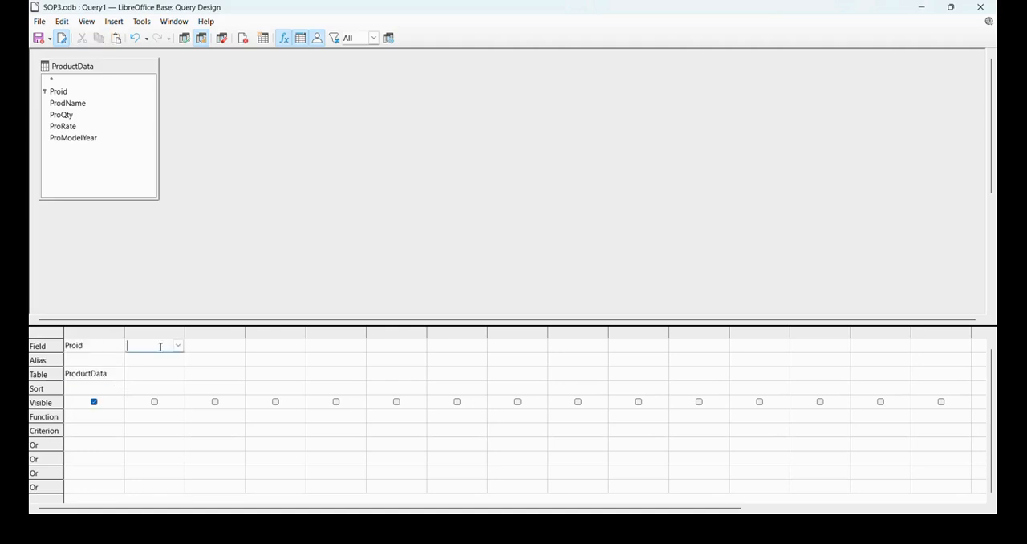
{"action": "left_click", "coordinate": [178, 345]}
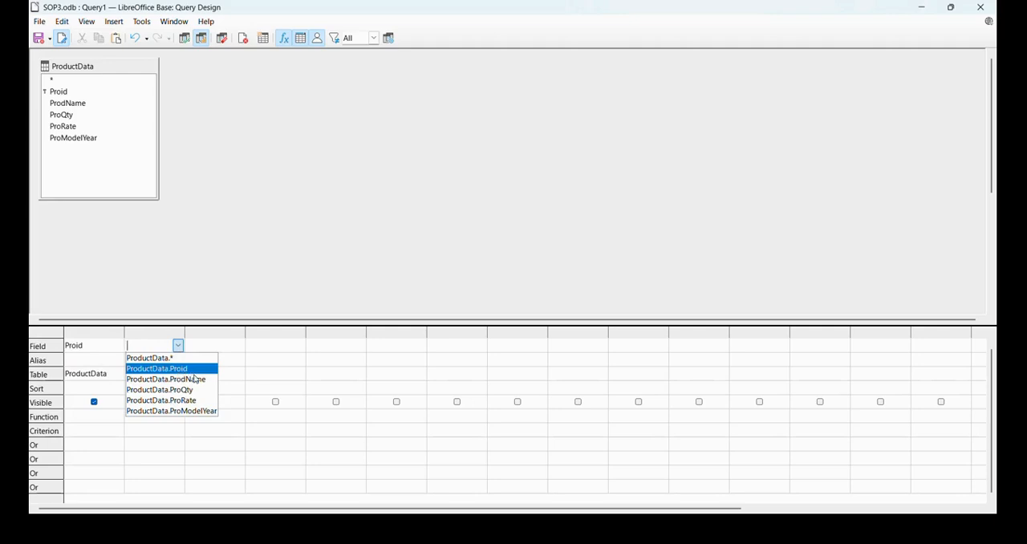
{"action": "left_click", "coordinate": [194, 379]}
{"action": "left_click", "coordinate": [180, 375]}
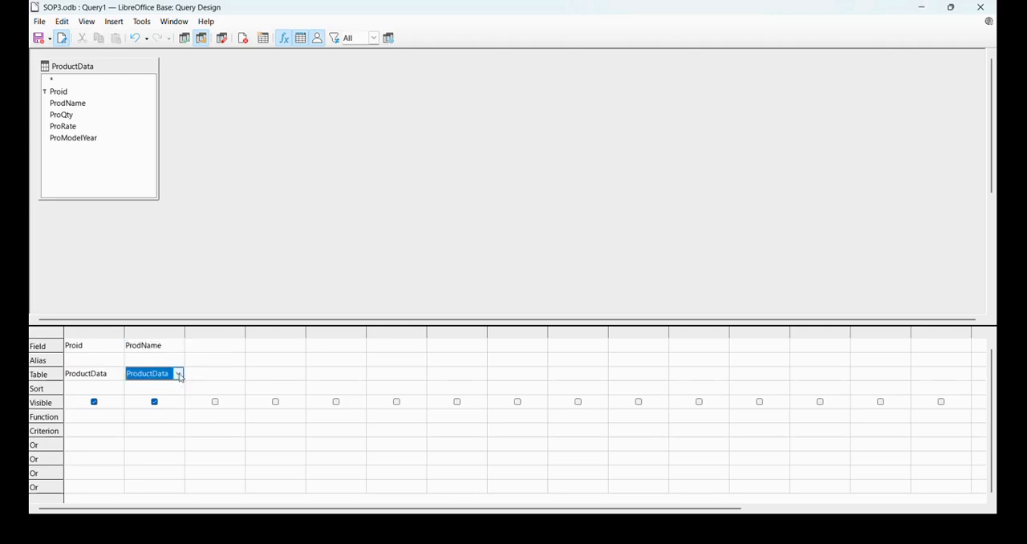
- Add ProQty and ProRate from the ProductData table as the third and fourth query columns
{"action": "left_click", "coordinate": [239, 347]}
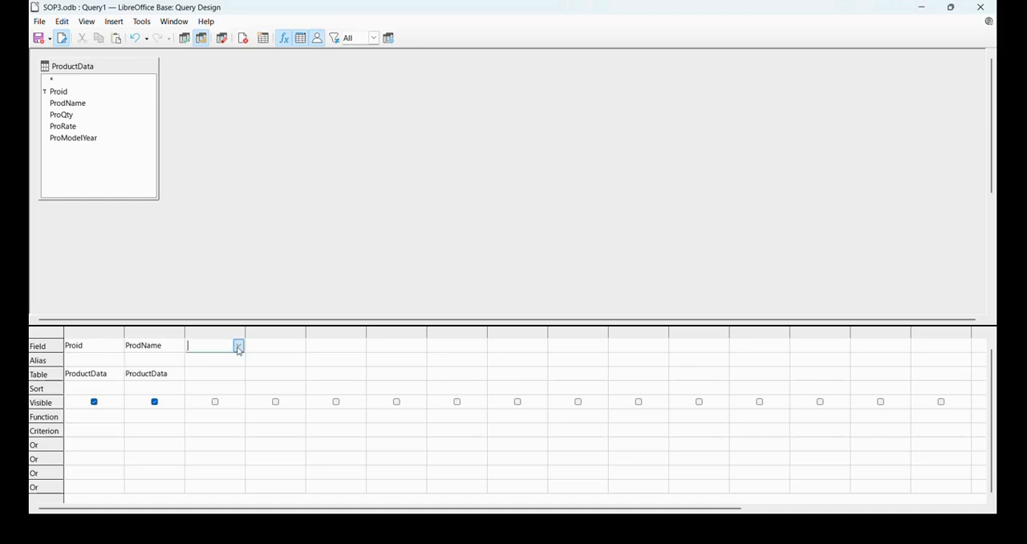
{"action": "left_click", "coordinate": [239, 345]}
{"action": "left_click", "coordinate": [245, 391]}
{"action": "left_click", "coordinate": [236, 379]}
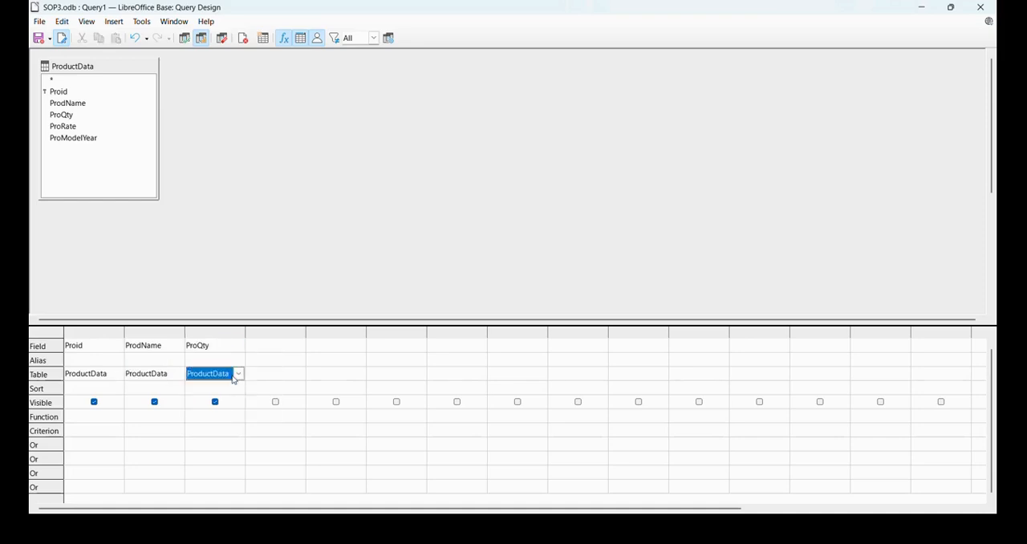
{"action": "left_click", "coordinate": [277, 345]}
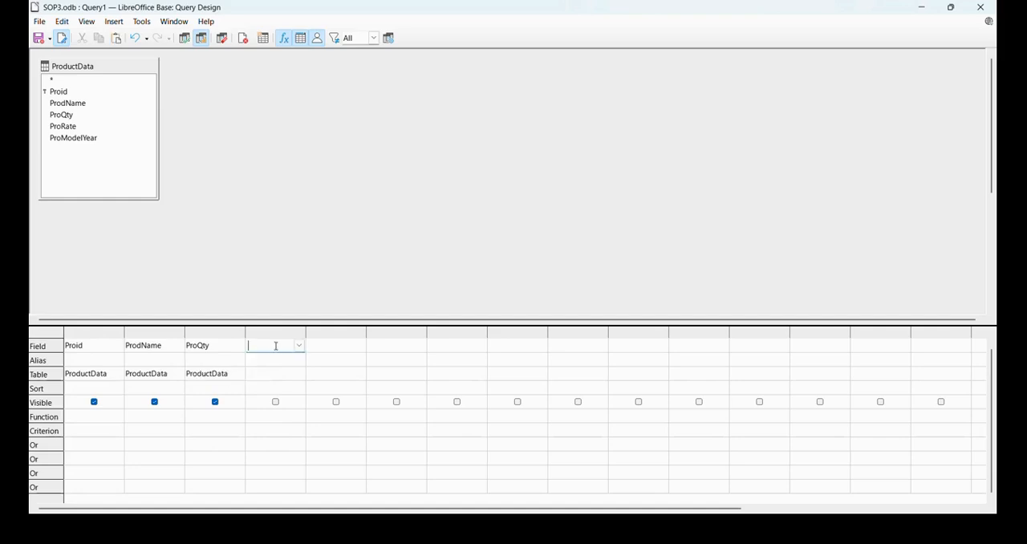
{"action": "left_click", "coordinate": [298, 346]}
{"action": "left_click", "coordinate": [285, 400]}
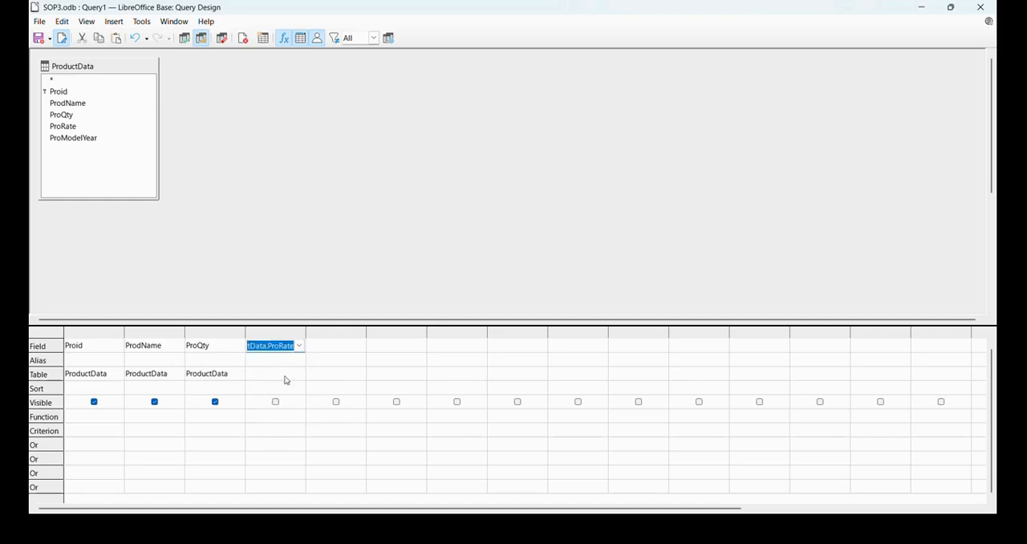
{"action": "left_click", "coordinate": [287, 377]}
{"action": "left_click", "coordinate": [298, 374]}
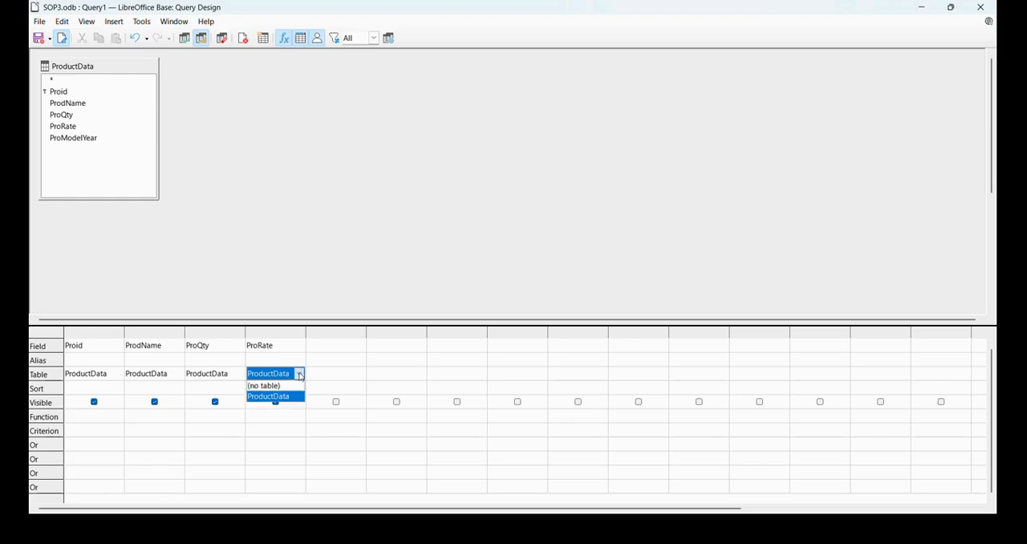
{"action": "left_click", "coordinate": [298, 373]}
- Add ProModelYear from the ProductData table as the fifth query column
{"action": "left_click", "coordinate": [347, 346]}
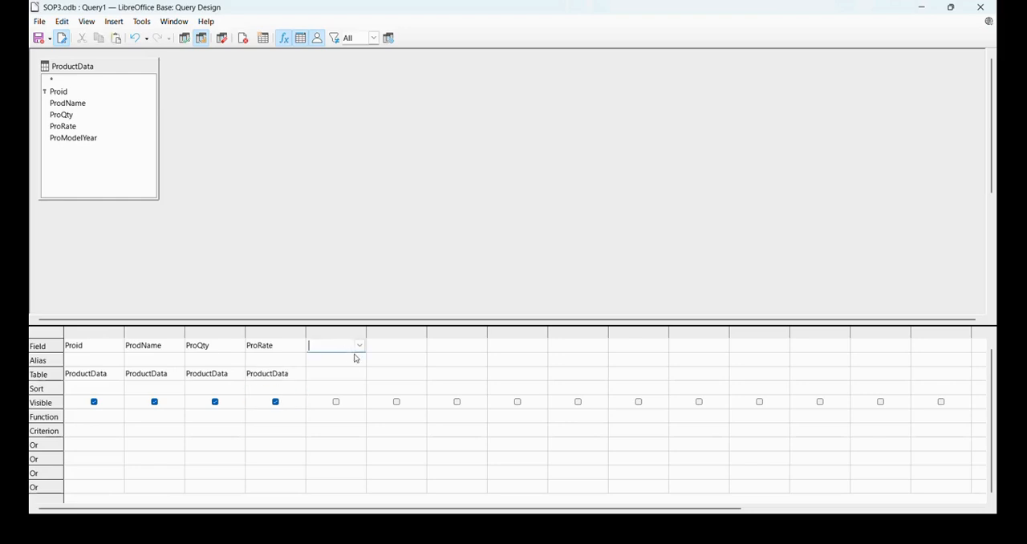
{"action": "left_click", "coordinate": [360, 346]}
{"action": "left_click", "coordinate": [366, 411]}
{"action": "left_click", "coordinate": [356, 378]}
- Begin the sixth column's field expression with ProQty*, copying the field name from the third column
{"action": "left_click", "coordinate": [395, 344]}
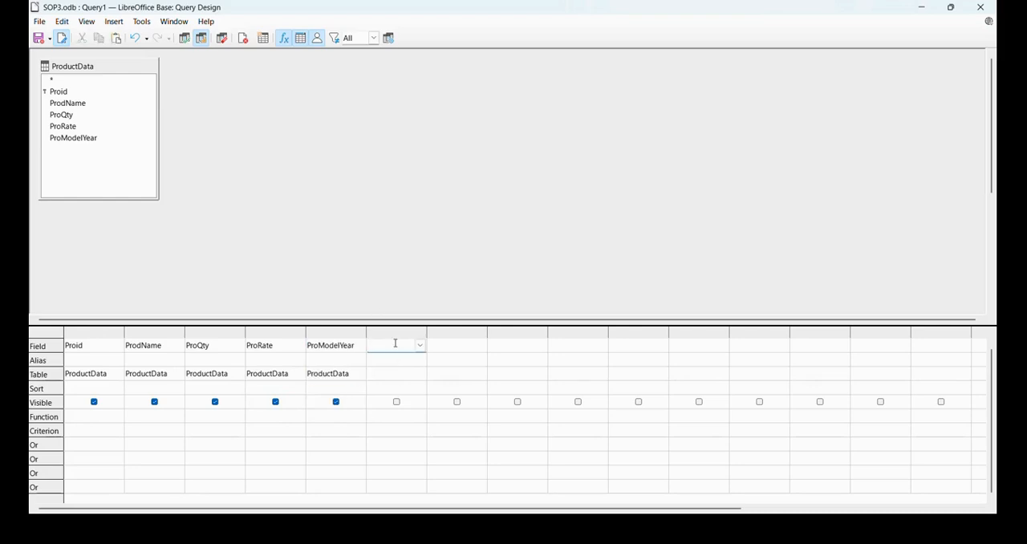
{"action": "left_click", "coordinate": [207, 346]}
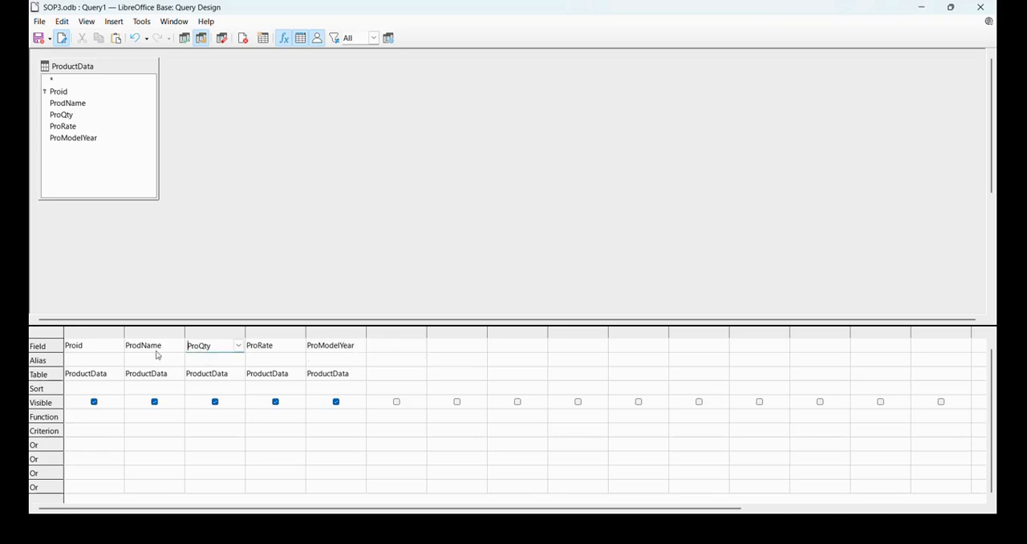
{"action": "left_click_drag", "start_coordinate": [225, 346], "coordinate": [182, 338]}
{"action": "key", "text": "ctrl+c"}
{"action": "left_click", "coordinate": [387, 346]}
{"action": "key", "text": "ctrl+v"}
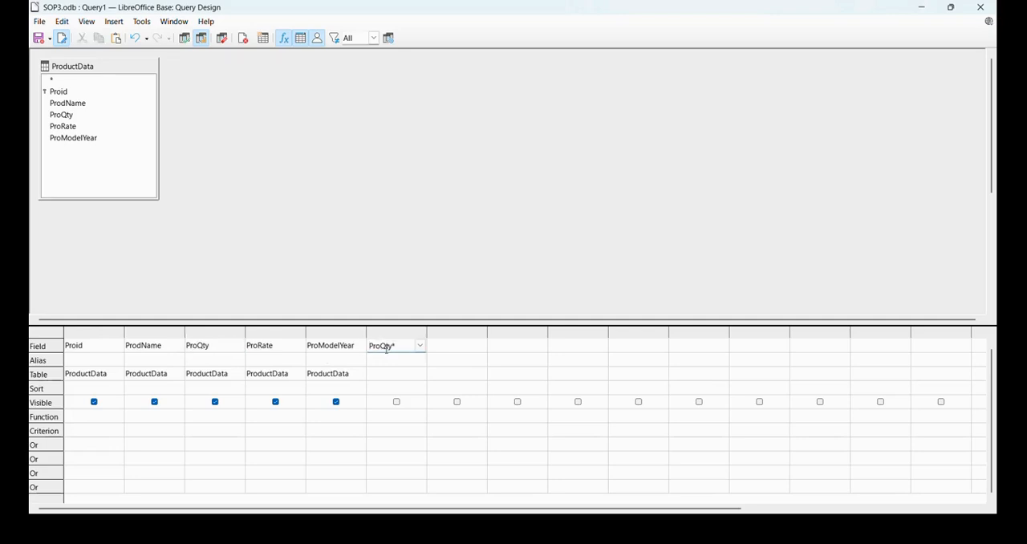
- Check the amount formula in SYJC.pdf, complete the sixth column's expression as ProQty*ProRate and set its table to ProductData
{"action": "key", "text": "alt+Tab"}
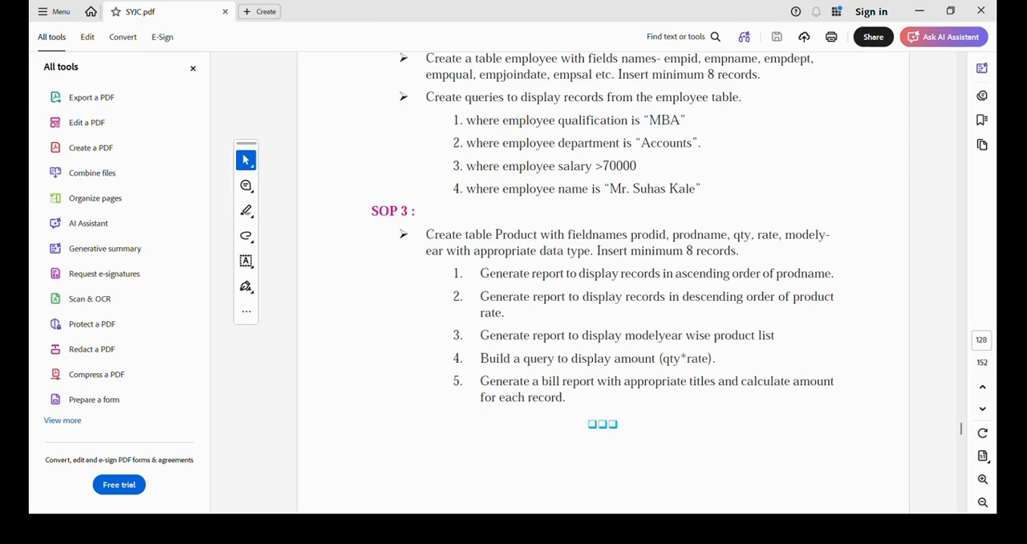
{"action": "key", "text": "alt+Tab"}
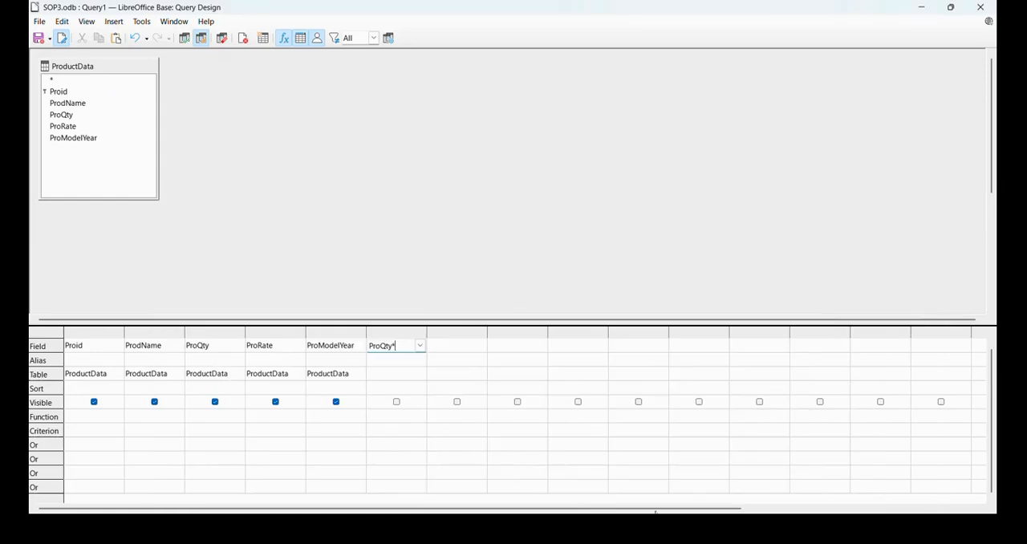
{"action": "left_click", "coordinate": [287, 349]}
{"action": "left_click", "coordinate": [597, 293]}
{"action": "type", "text": "ProRate"}
{"action": "left_click", "coordinate": [400, 374]}
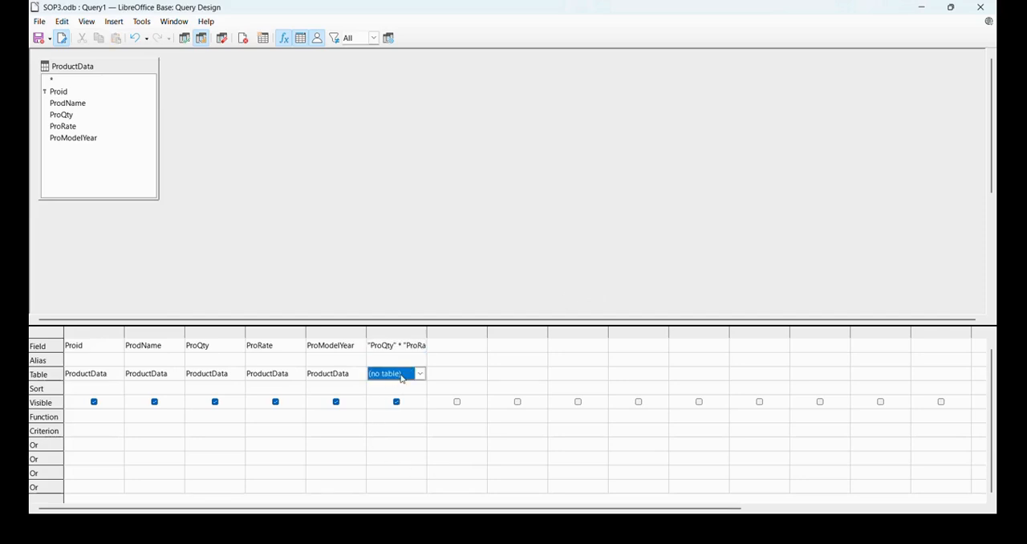
{"action": "left_click", "coordinate": [402, 378]}
{"action": "left_click", "coordinate": [397, 395]}
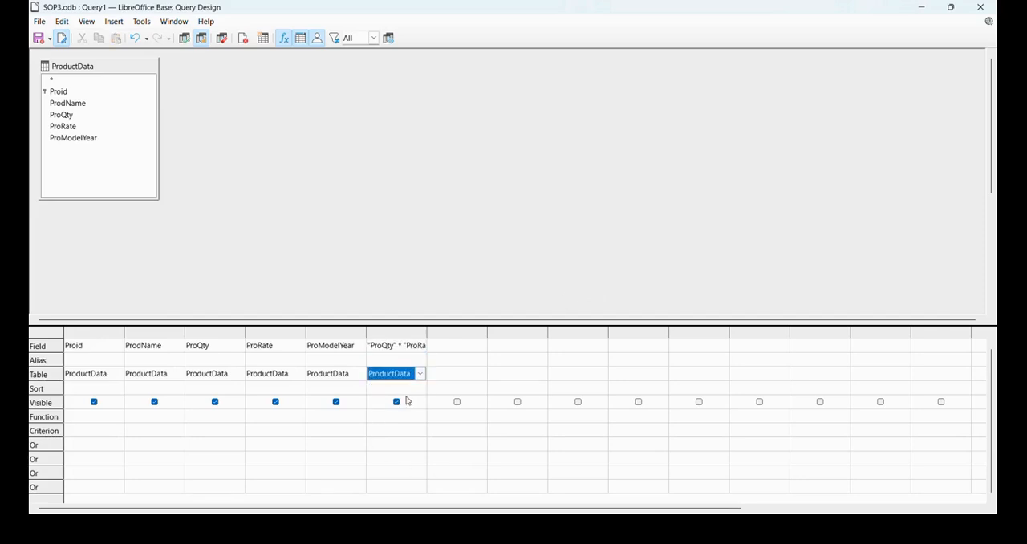
- Consult the query task in SYJC.pdf and give the calculated column the alias Total_Amount
{"action": "left_click", "coordinate": [404, 354]}
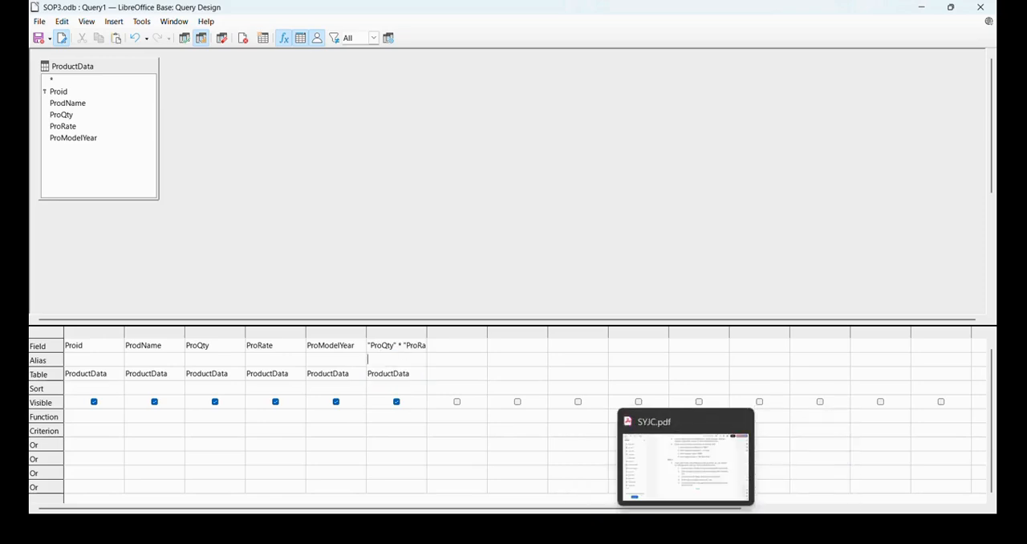
{"action": "left_click", "coordinate": [686, 461]}
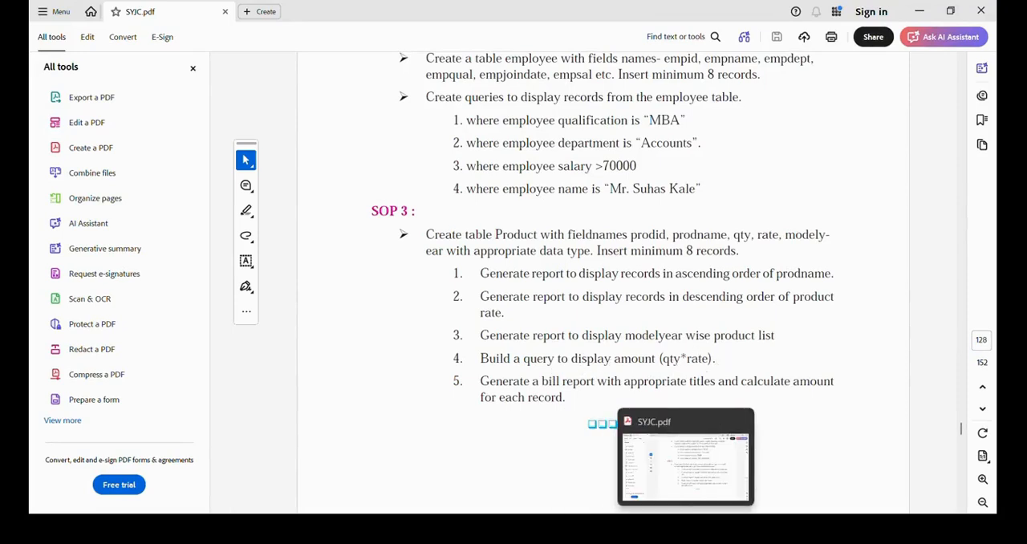
{"action": "left_click", "coordinate": [922, 14]}
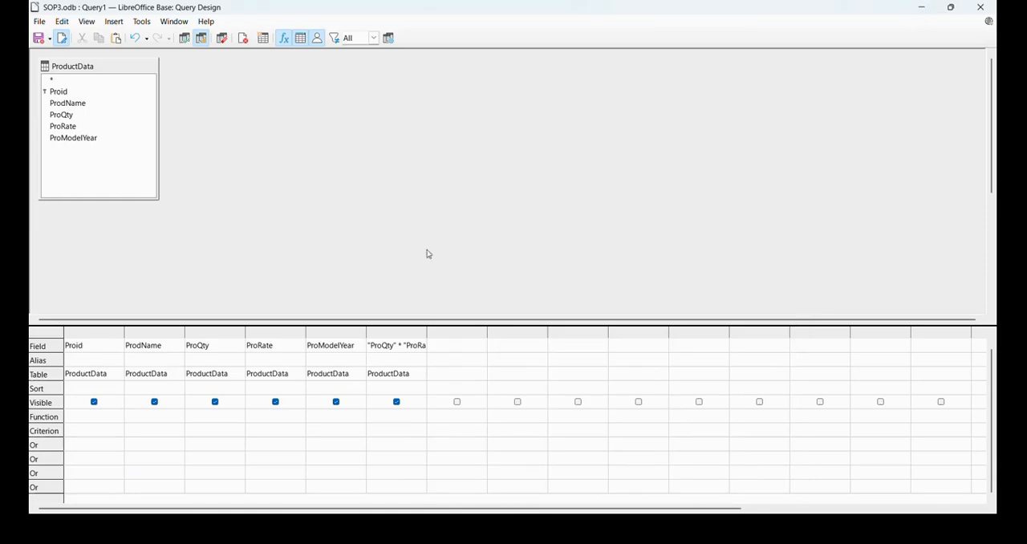
{"action": "left_click", "coordinate": [405, 359]}
{"action": "type", "text": "Total"}
{"action": "key", "text": "alt+Tab"}
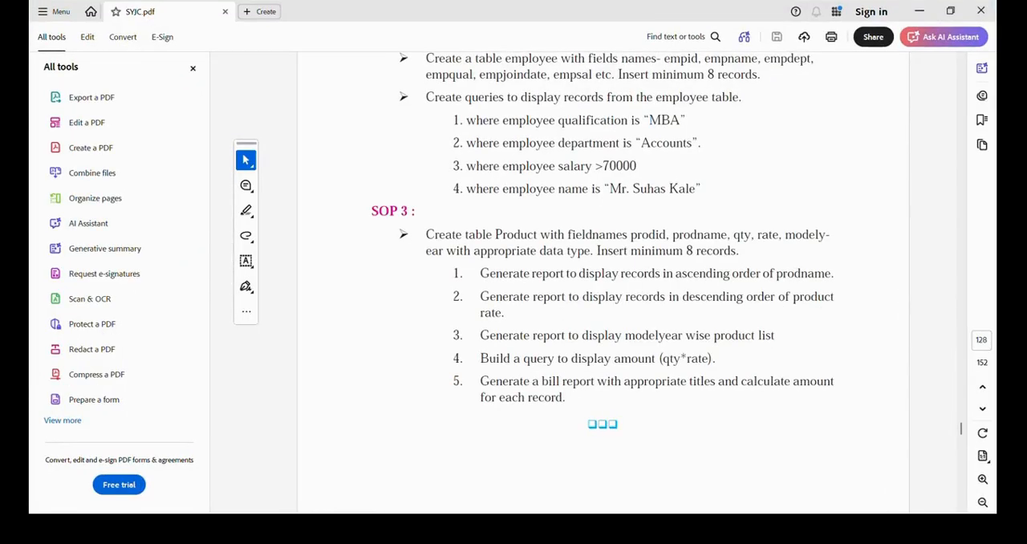
{"action": "key", "text": "alt+Tab"}
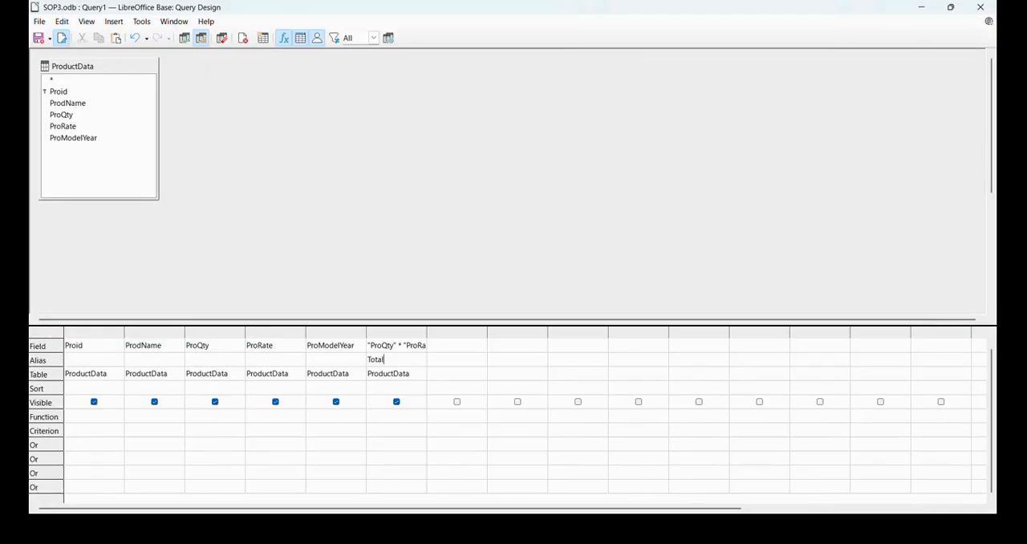
{"action": "type", "text": "_Amount"}
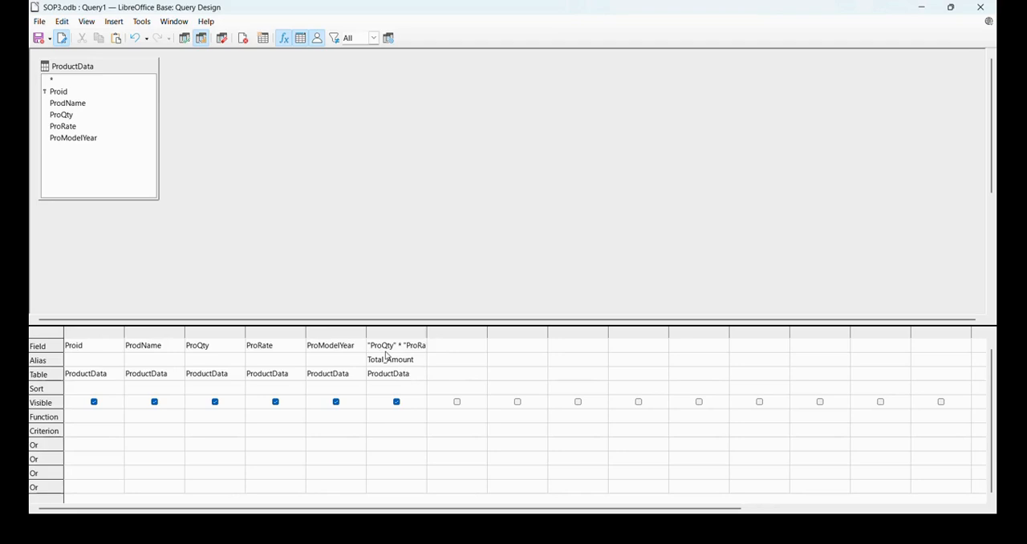
- Run the query, save it as Query1 and close the query design
{"action": "left_click", "coordinate": [186, 41]}
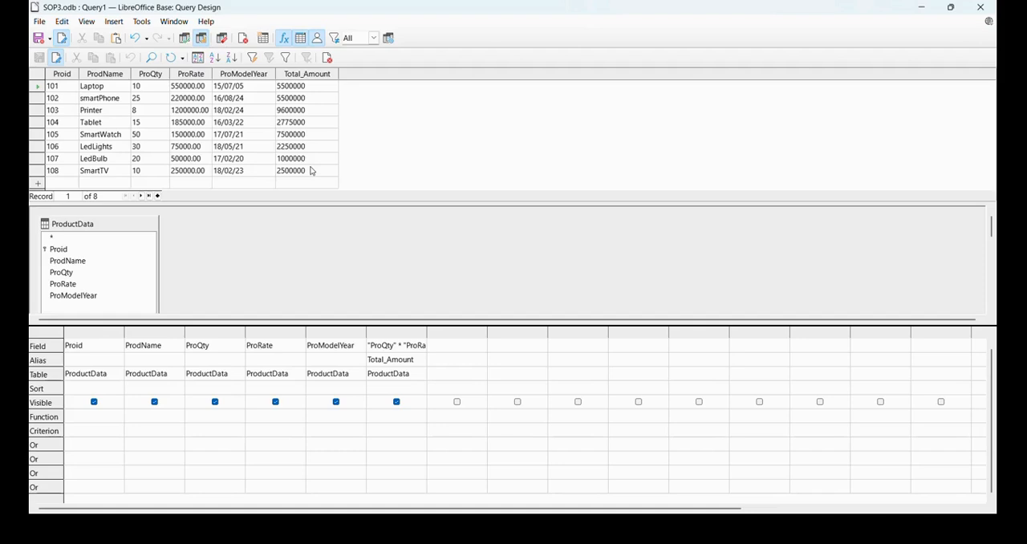
{"action": "left_click", "coordinate": [39, 22]}
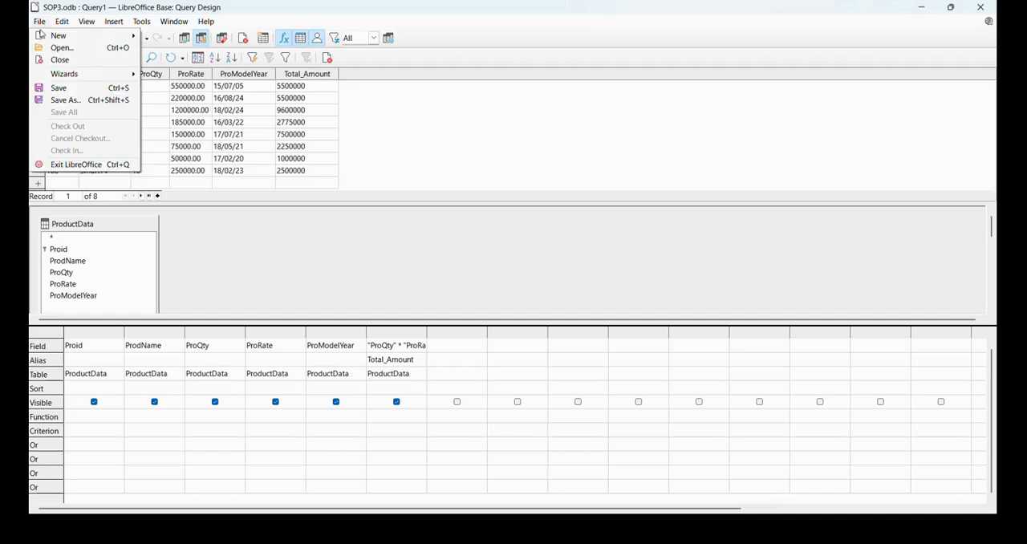
{"action": "left_click", "coordinate": [49, 87]}
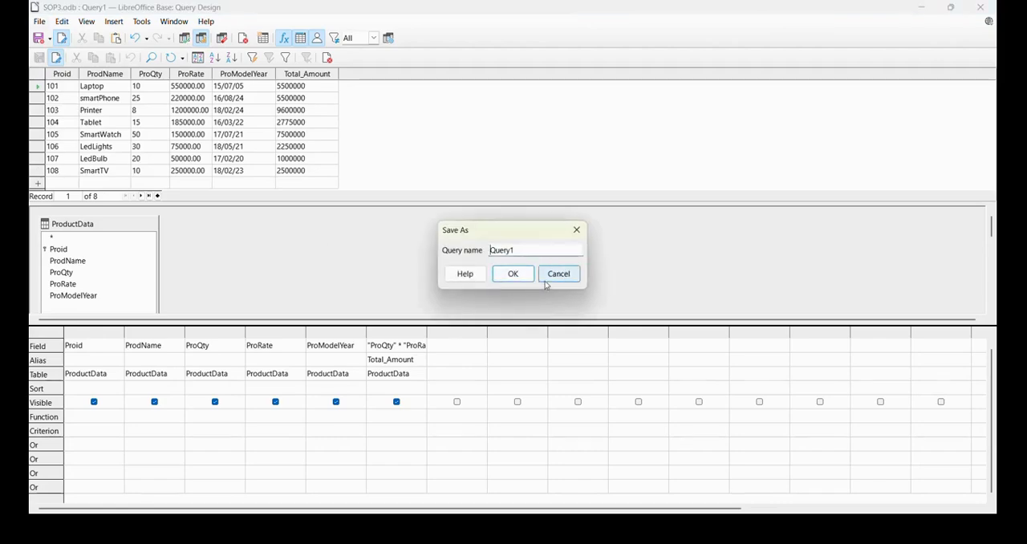
{"action": "left_click", "coordinate": [511, 275]}
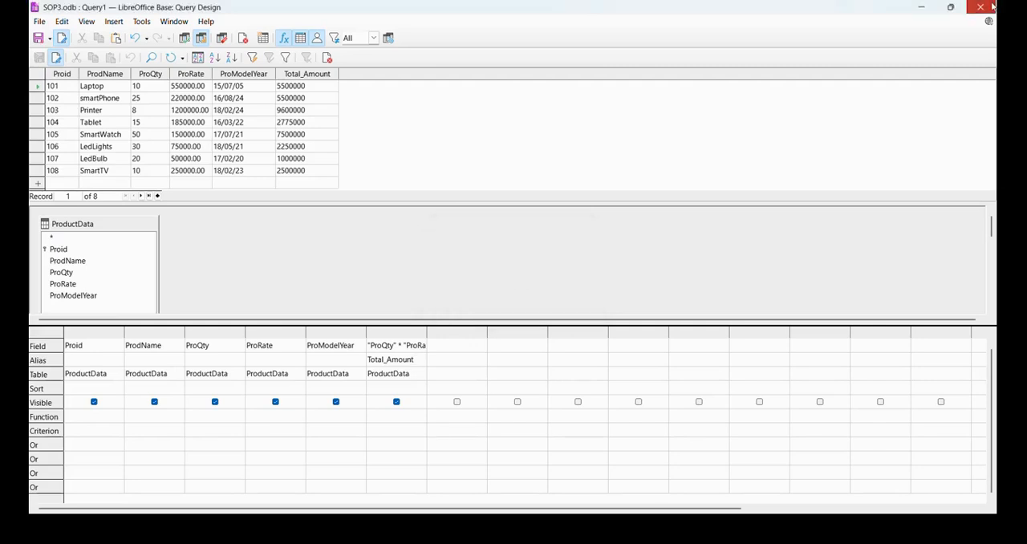
{"action": "left_click", "coordinate": [992, 7]}
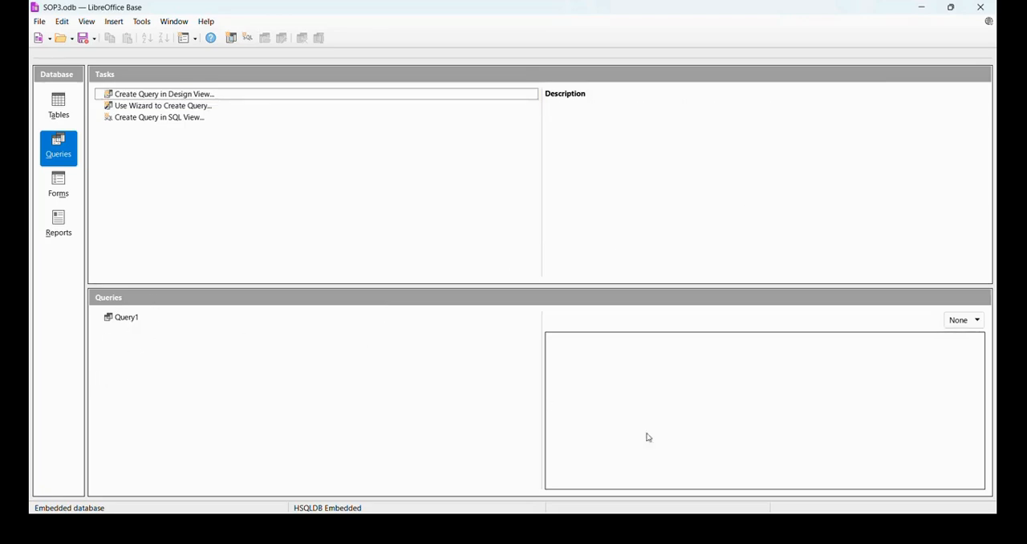
- Check the bill report task in SYJC.pdf, return to the SOP3 database in LibreOffice Base and start the report wizard
{"action": "left_click", "coordinate": [628, 472]}
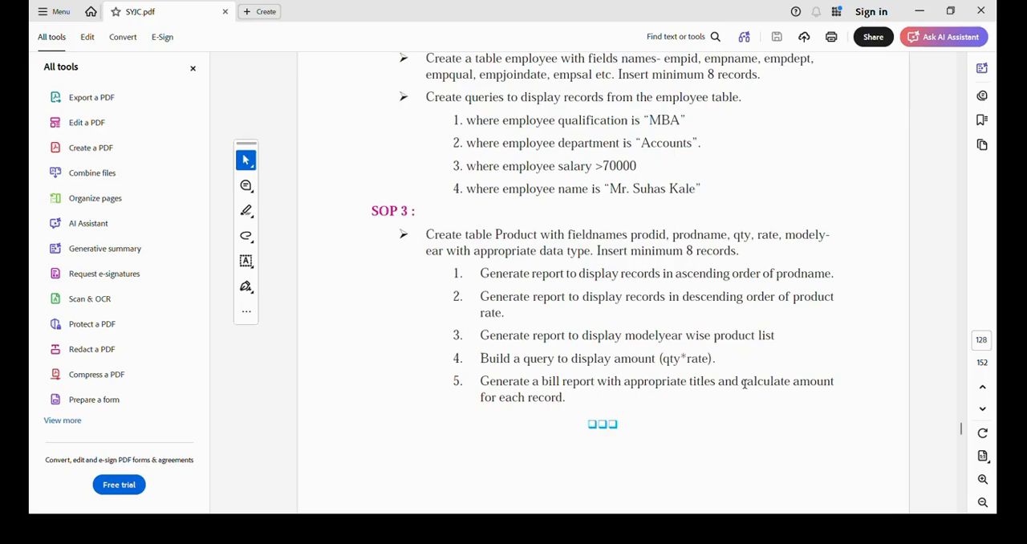
{"action": "mouse_move", "coordinate": [712, 527]}
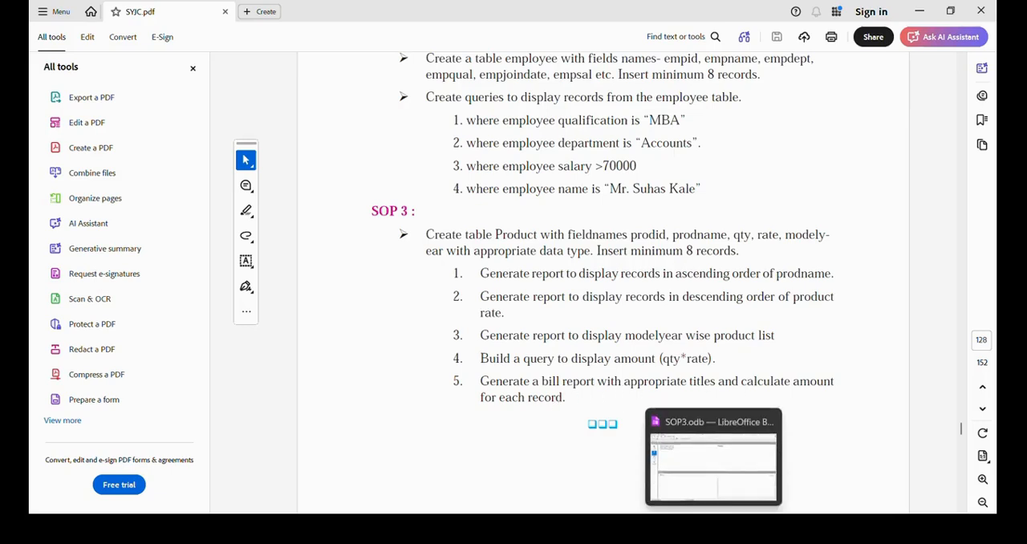
{"action": "left_click", "coordinate": [698, 473]}
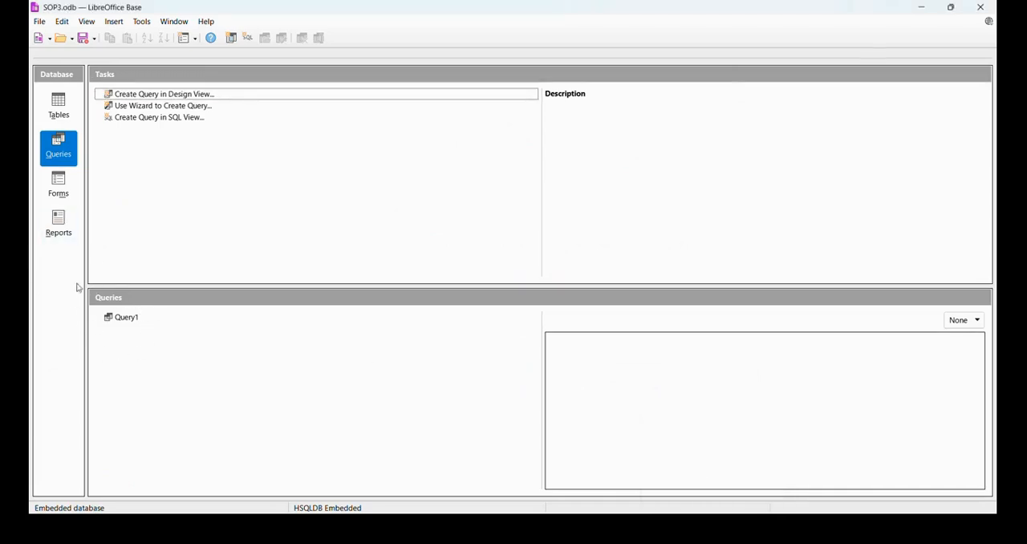
{"action": "left_click", "coordinate": [61, 227]}
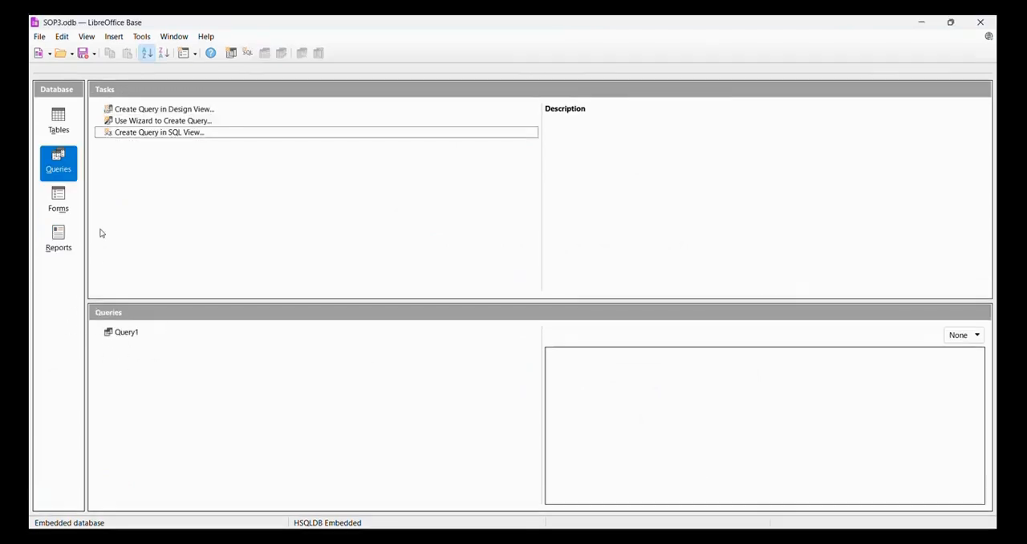
{"action": "left_click", "coordinate": [59, 239]}
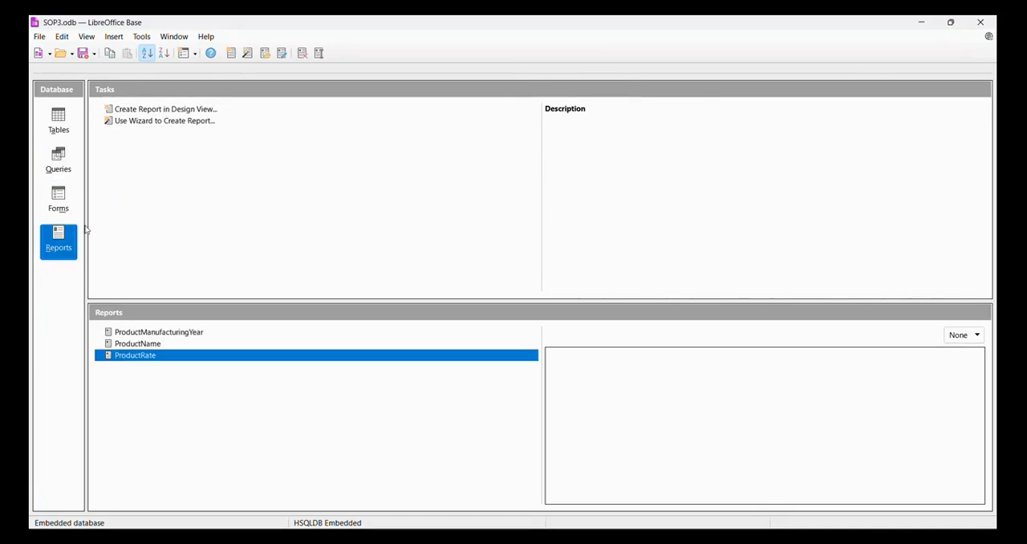
{"action": "left_click", "coordinate": [167, 122]}
{"action": "double_click", "coordinate": [169, 121]}
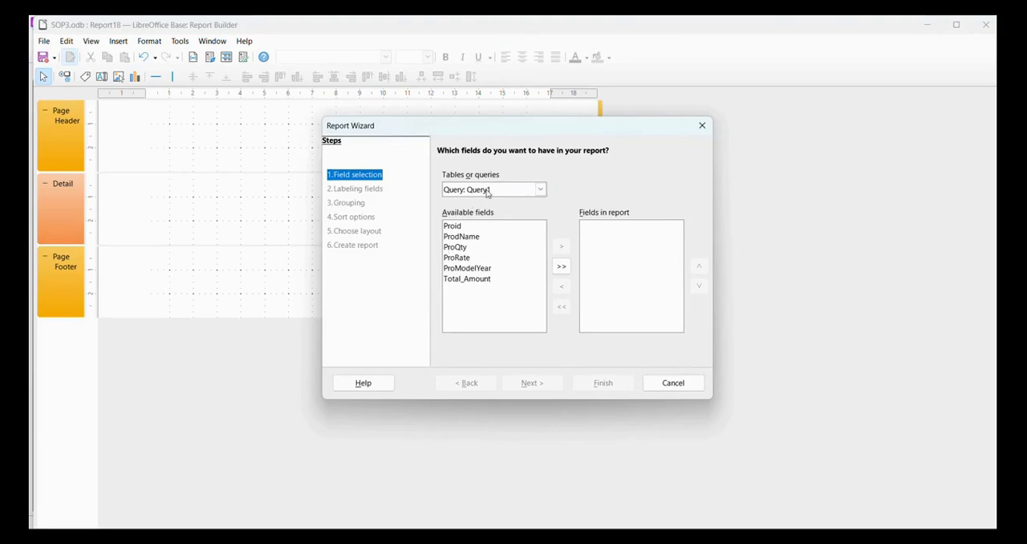
- Base the report on Query1 with all its fields, keeping the default labels and no grouping
{"action": "left_click", "coordinate": [540, 191]}
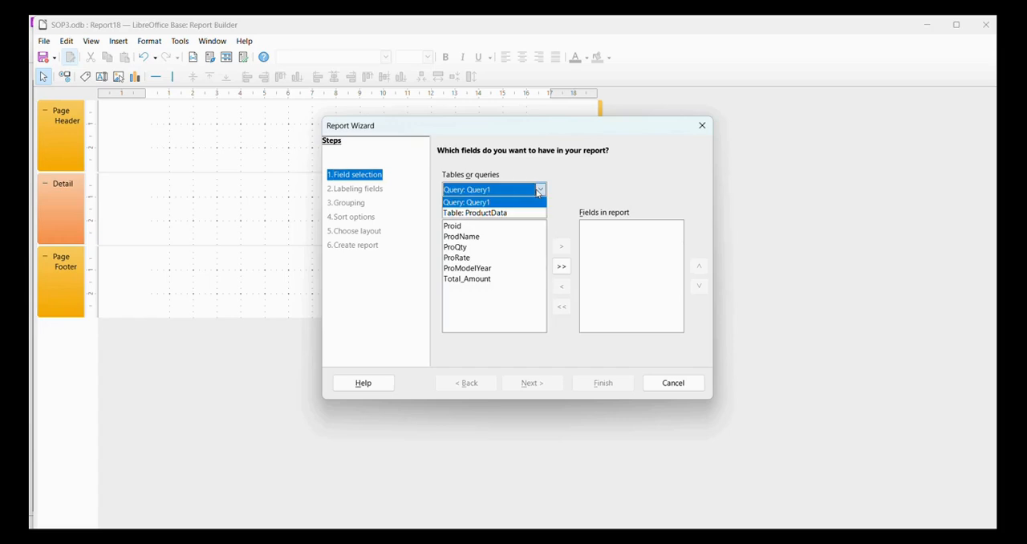
{"action": "left_click", "coordinate": [537, 197]}
{"action": "left_click", "coordinate": [562, 267]}
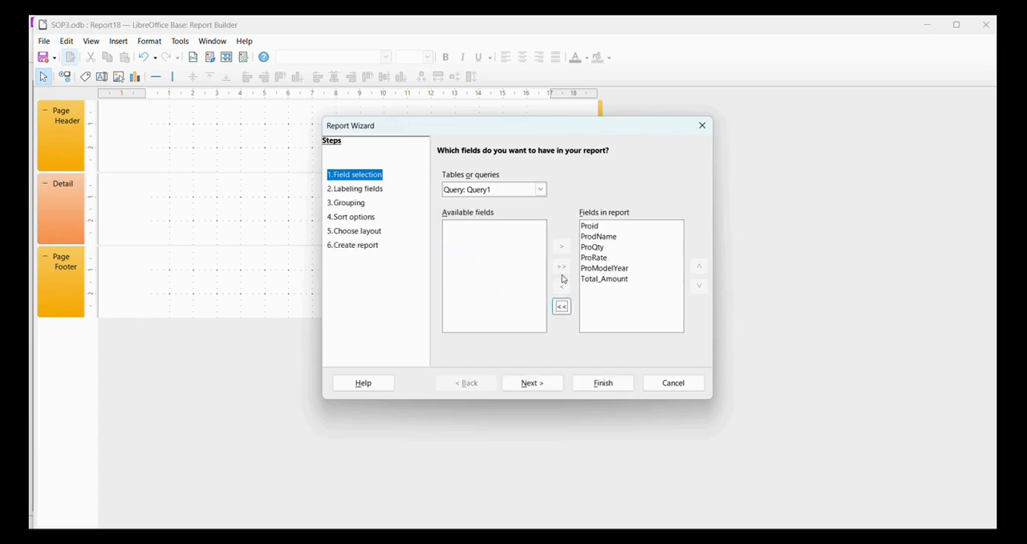
{"action": "left_click", "coordinate": [538, 380]}
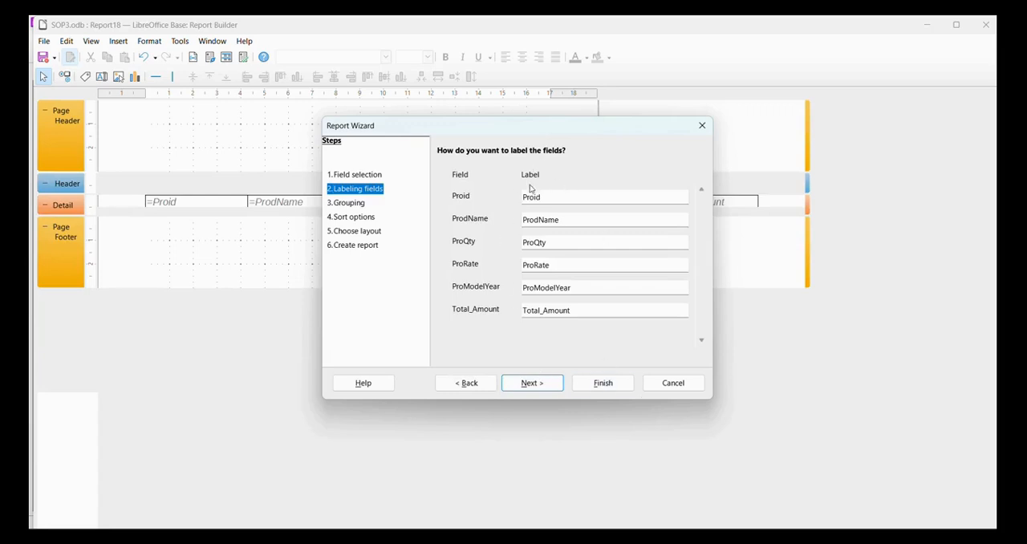
{"action": "left_click", "coordinate": [545, 388]}
{"action": "left_click", "coordinate": [546, 385]}
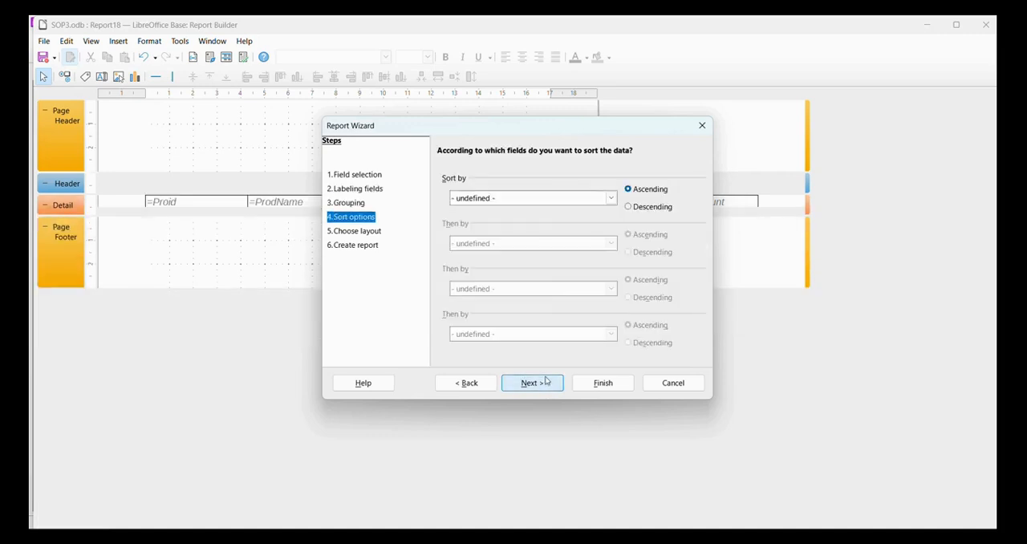
- Sort the report by Proid ascending and create it as a dynamic report titled Query1 with the tabular landscape layout
{"action": "left_click", "coordinate": [611, 197]}
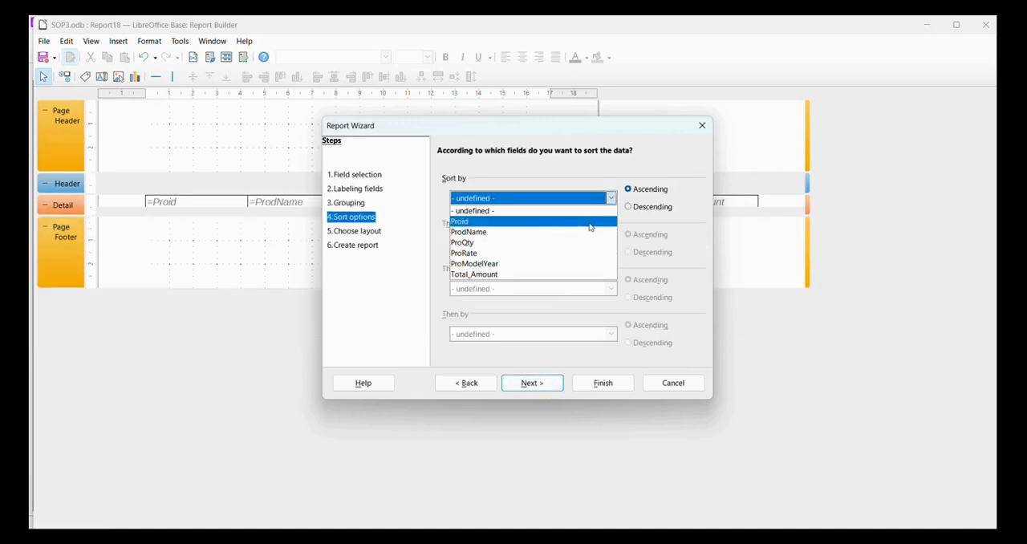
{"action": "left_click", "coordinate": [591, 223]}
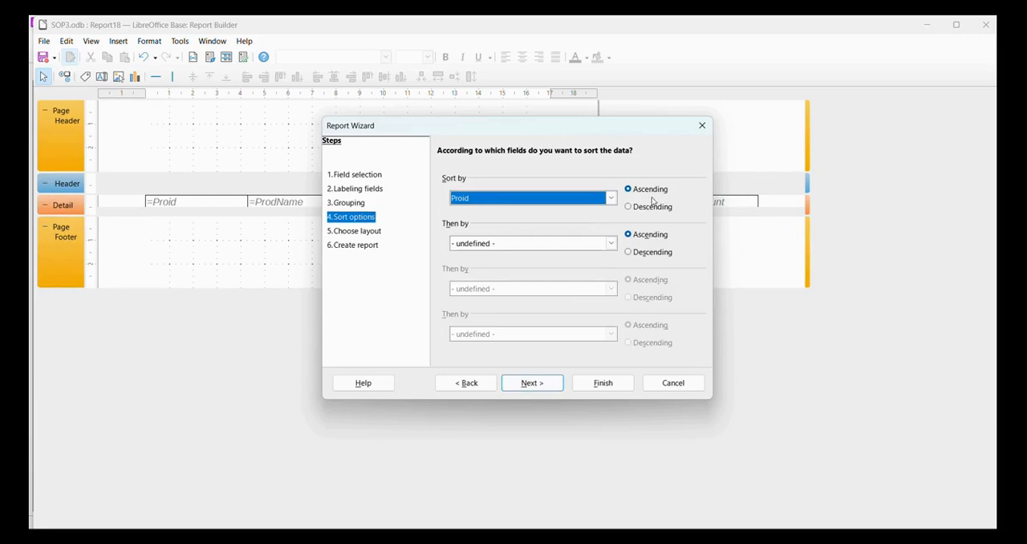
{"action": "left_click", "coordinate": [527, 385]}
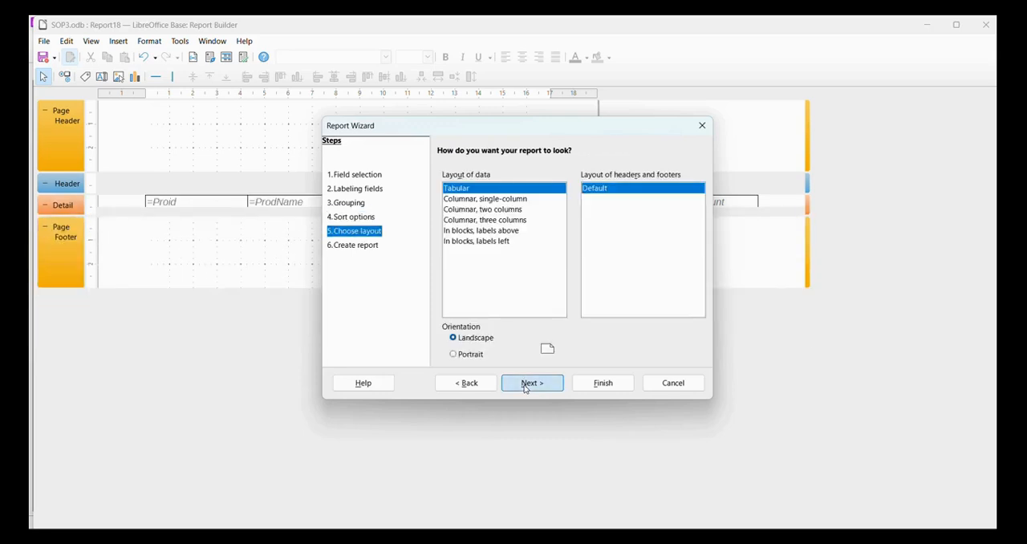
{"action": "left_click", "coordinate": [527, 384]}
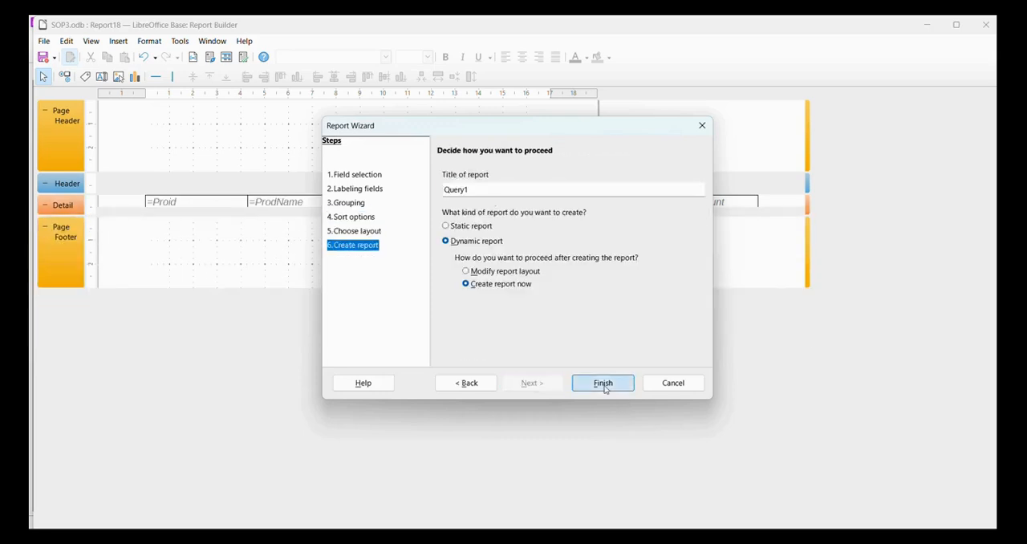
{"action": "left_click", "coordinate": [605, 385]}
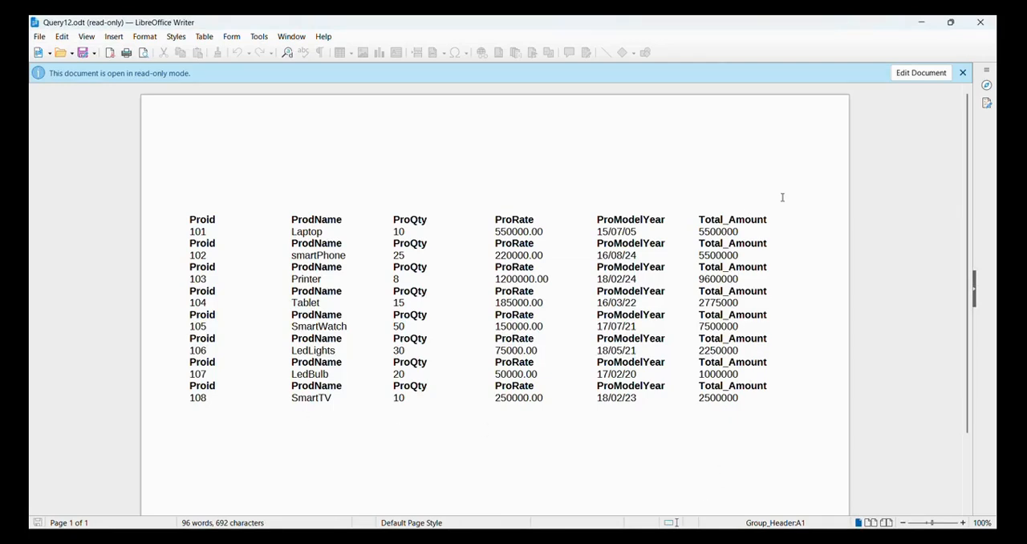
- Return to the SOP3 database window and review its stored tables, queries and reports
{"action": "left_click", "coordinate": [687, 537]}
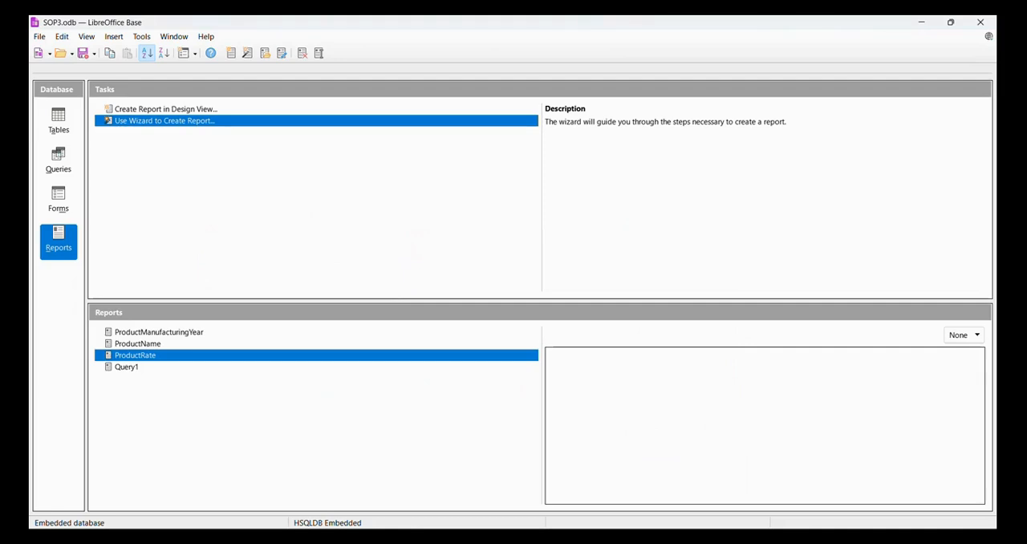
{"action": "left_click", "coordinate": [64, 131]}
{"action": "left_click", "coordinate": [66, 249]}
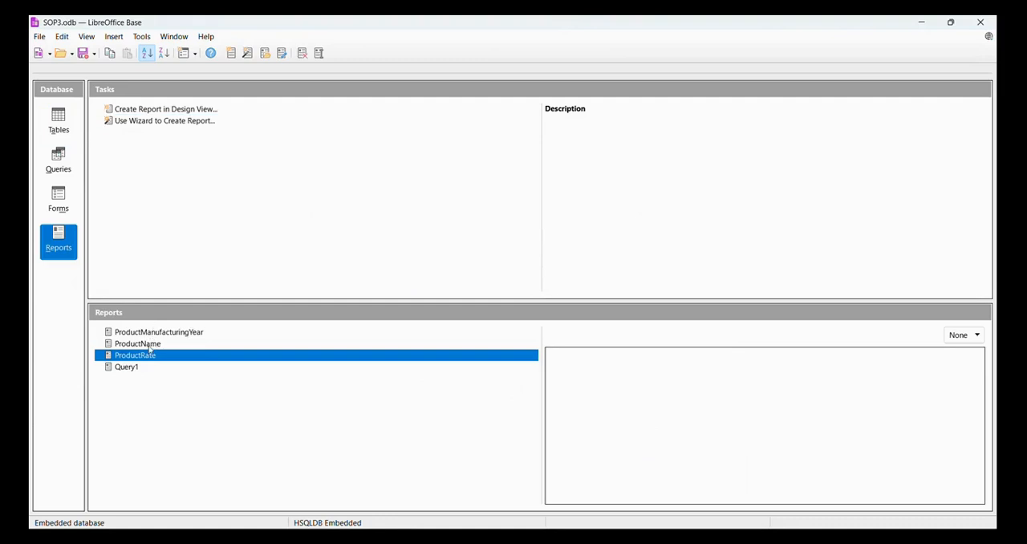
{"action": "left_click", "coordinate": [57, 160]}
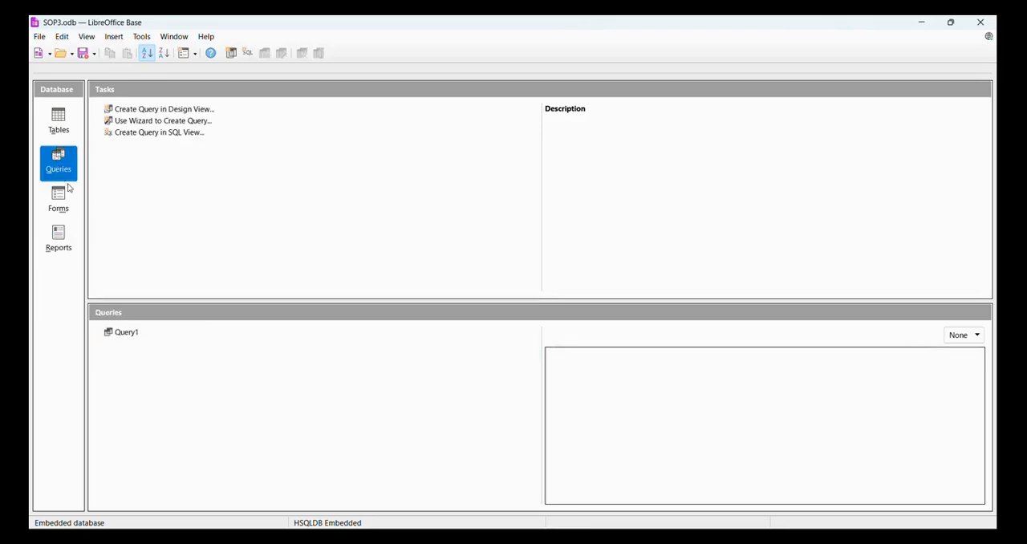
{"action": "left_click", "coordinate": [75, 246]}
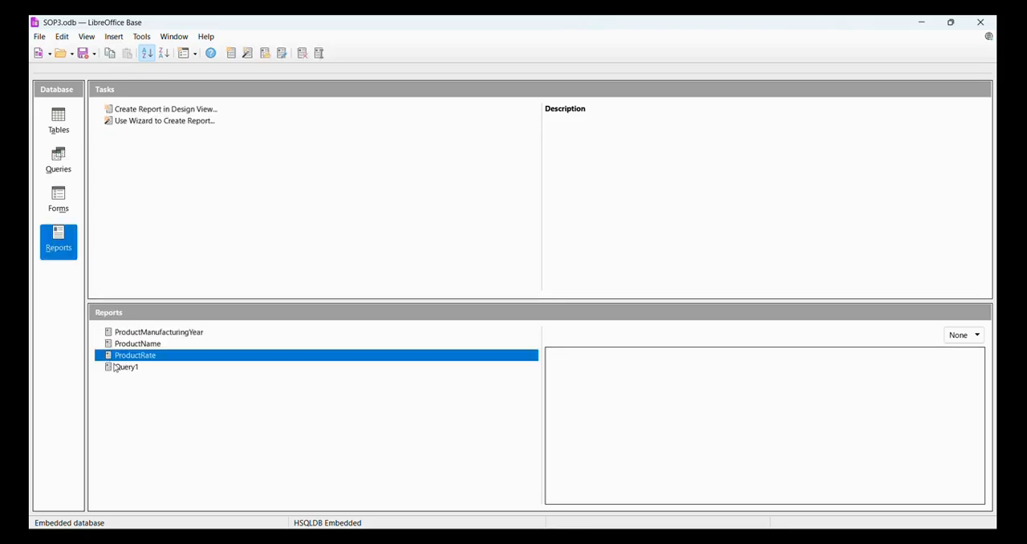